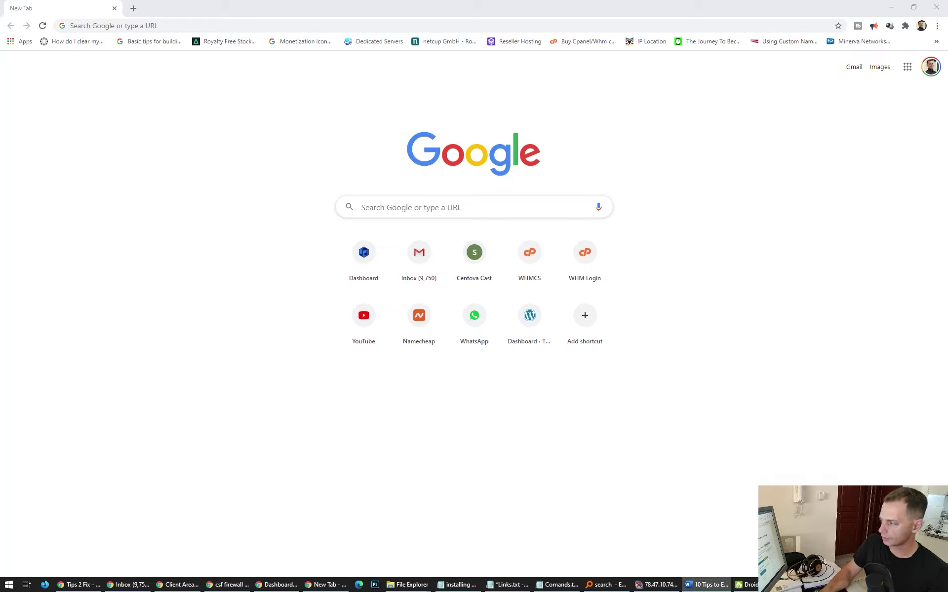
Step: Search the web for AdwCleaner and download the free tool from the Malwarebytes AdwCleaner page
{"action": "left_click", "coordinate": [239, 23]}
{"action": "type", "text": "AdwCleaner"}
{"action": "key", "text": "Return"}
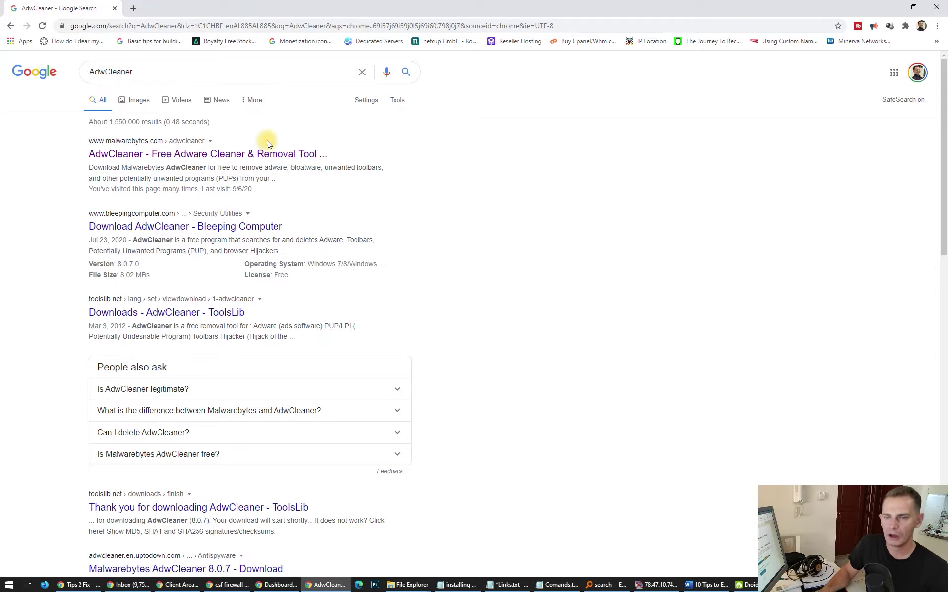
{"action": "left_click", "coordinate": [211, 157]}
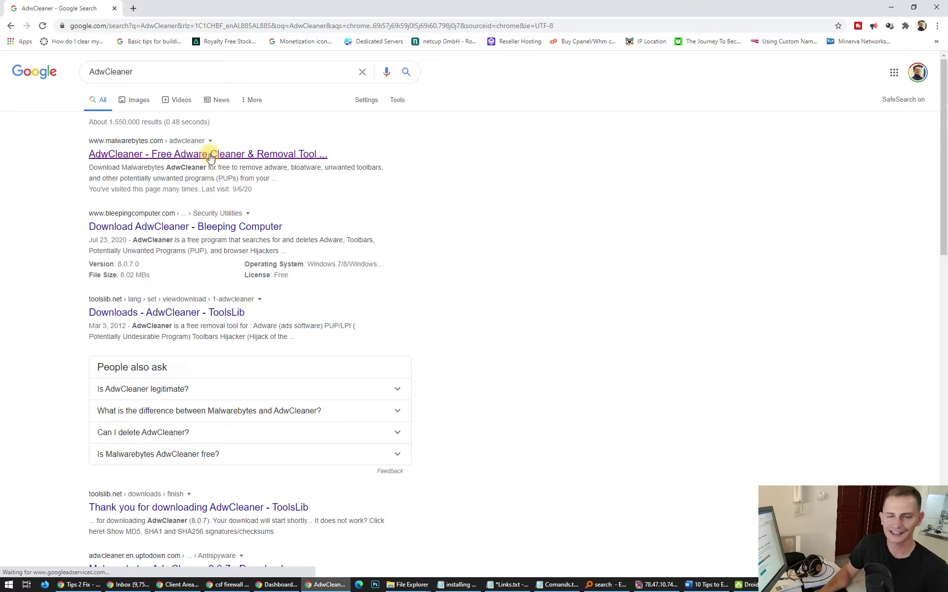
{"action": "left_click", "coordinate": [116, 156]}
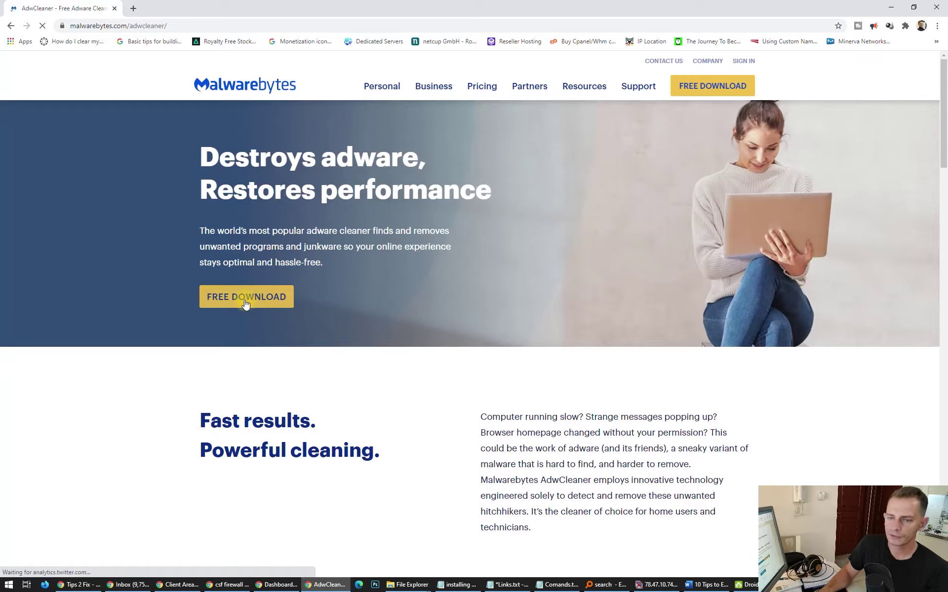
{"action": "left_click", "coordinate": [246, 303]}
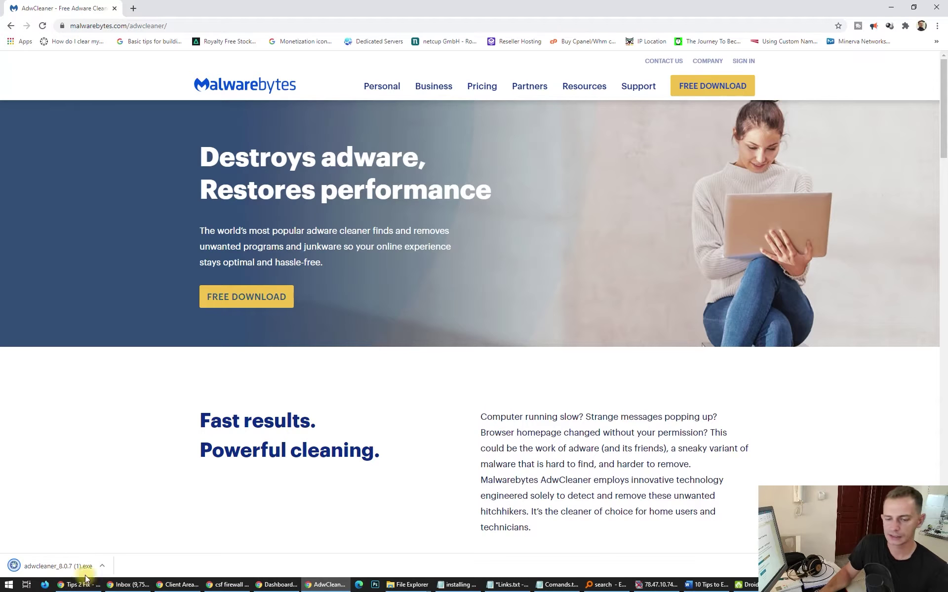
Step: Launch the downloaded adwcleaner_8.0.7 (1).exe, maximize its window and run a system scan
{"action": "left_click", "coordinate": [55, 564]}
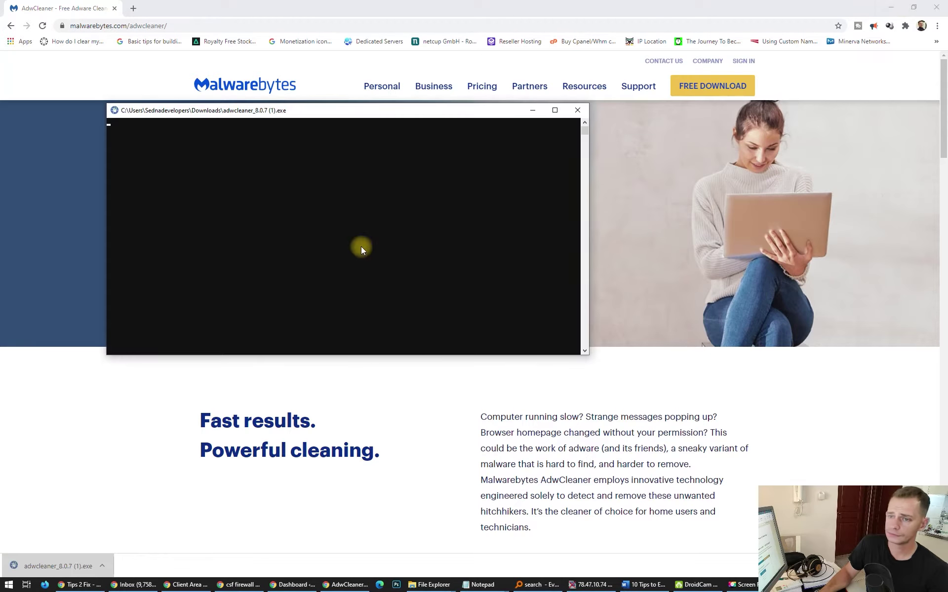
{"action": "left_click", "coordinate": [891, 6]}
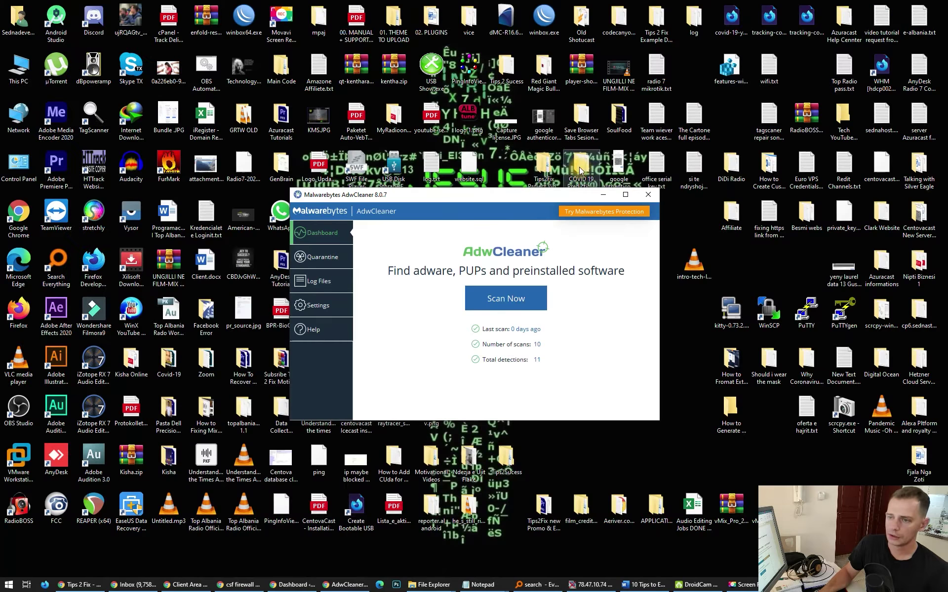
{"action": "left_click_drag", "start_coordinate": [626, 194], "coordinate": [637, 176]}
{"action": "double_click", "coordinate": [637, 176]}
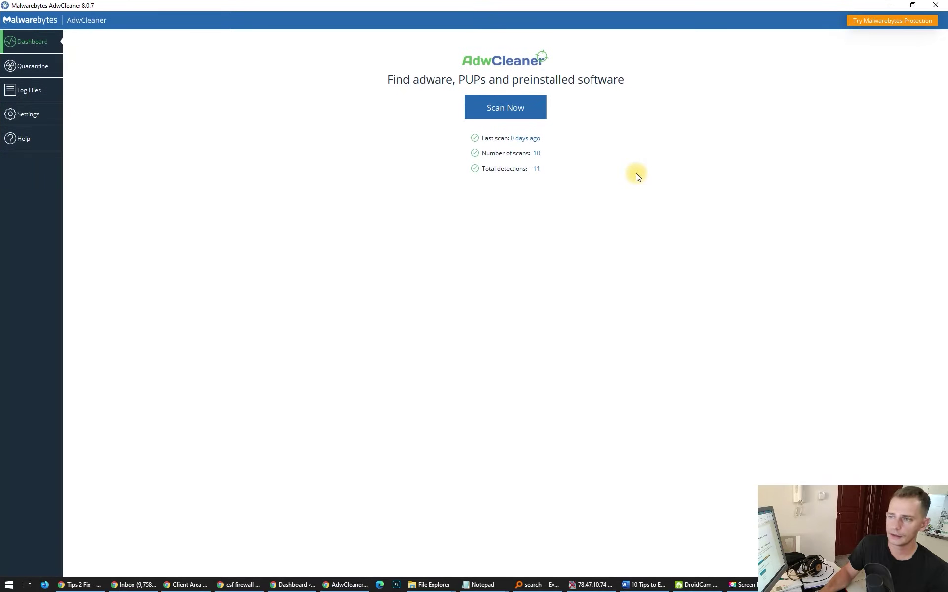
{"action": "left_click", "coordinate": [495, 106]}
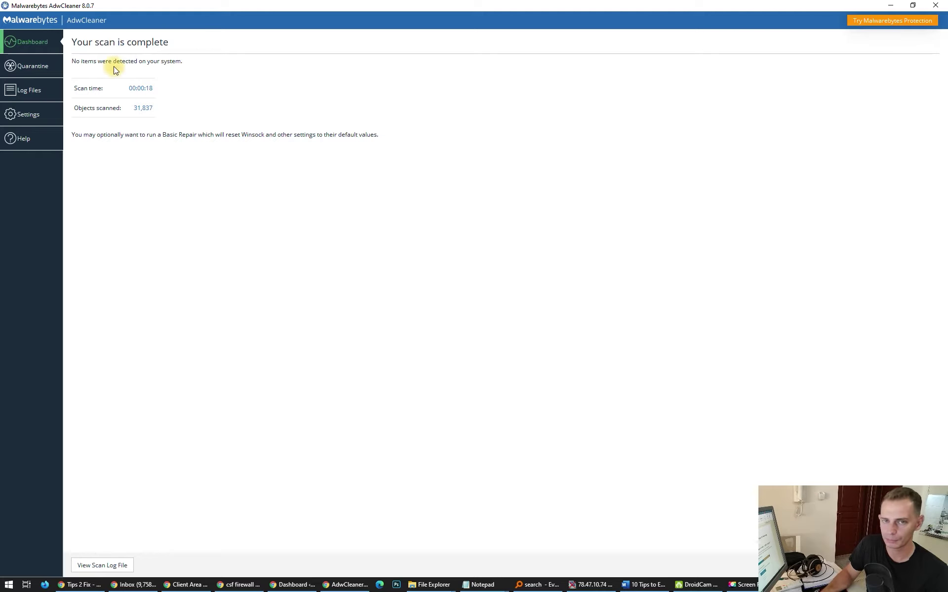
Step: Review both quarantined PUP groups, permanently delete all quarantined items and close AdwCleaner
{"action": "left_click", "coordinate": [43, 66]}
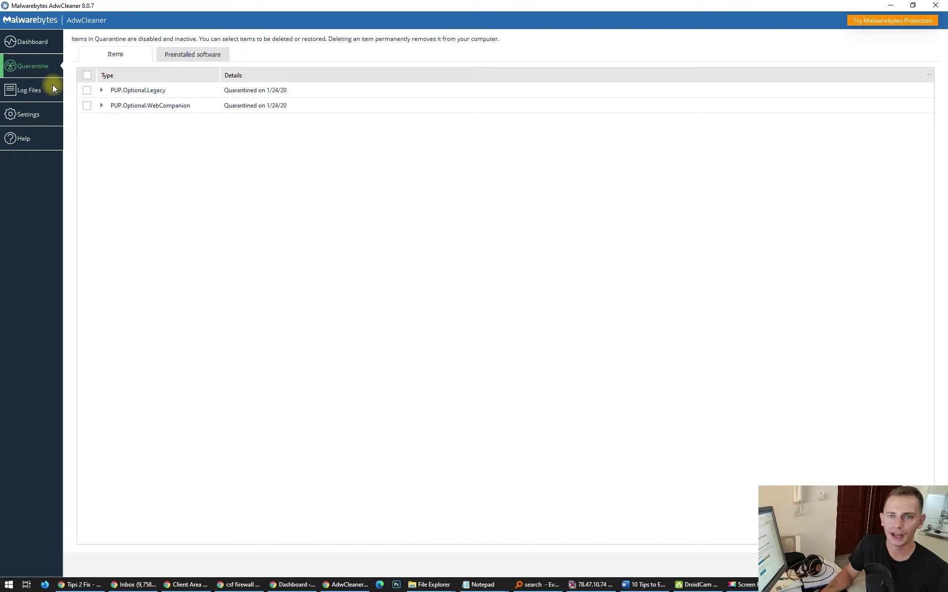
{"action": "left_click", "coordinate": [102, 90]}
{"action": "left_click", "coordinate": [101, 182]}
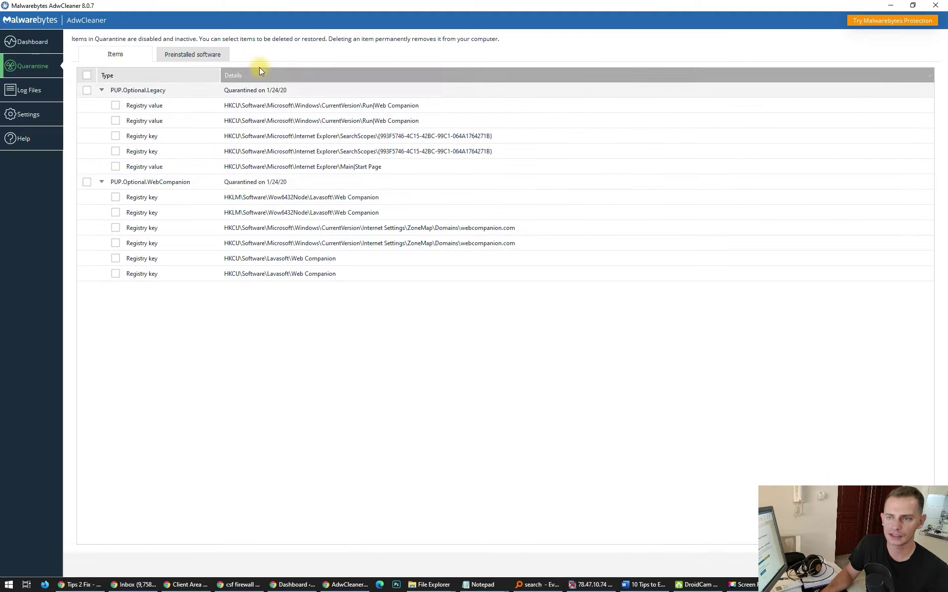
{"action": "left_click", "coordinate": [87, 75]}
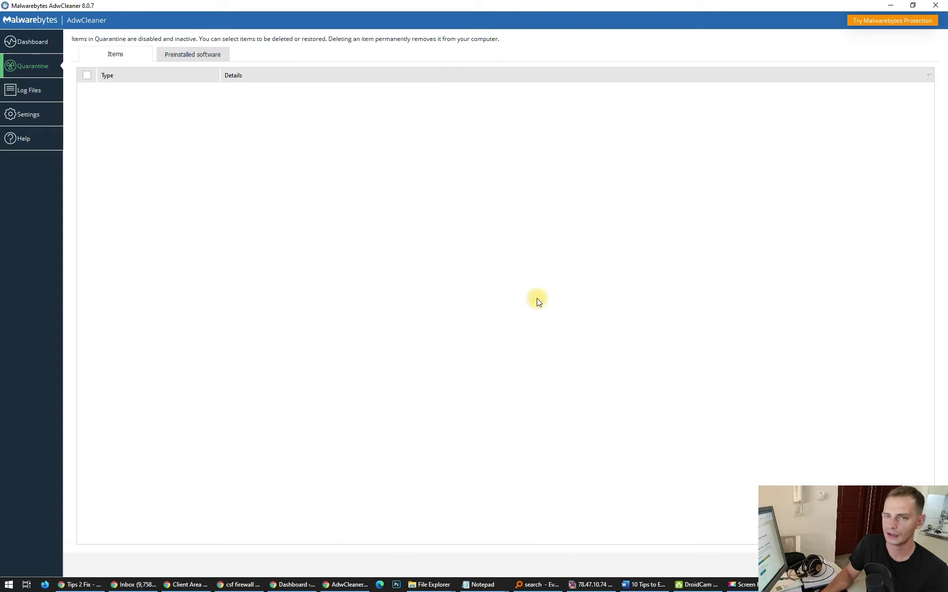
{"action": "left_click", "coordinate": [935, 5]}
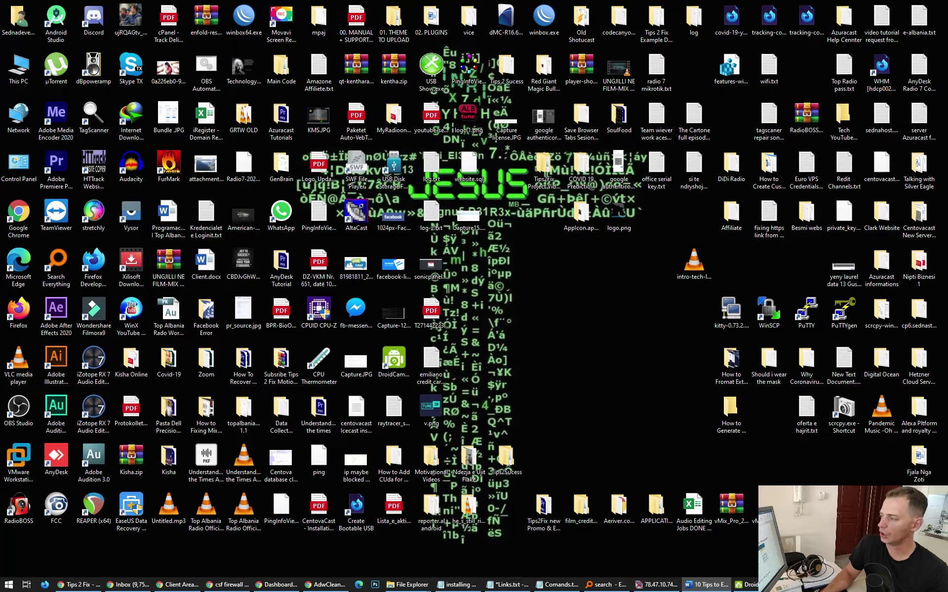
Step: Open Task Manager to view the running apps and background processes
{"action": "key", "text": "super"}
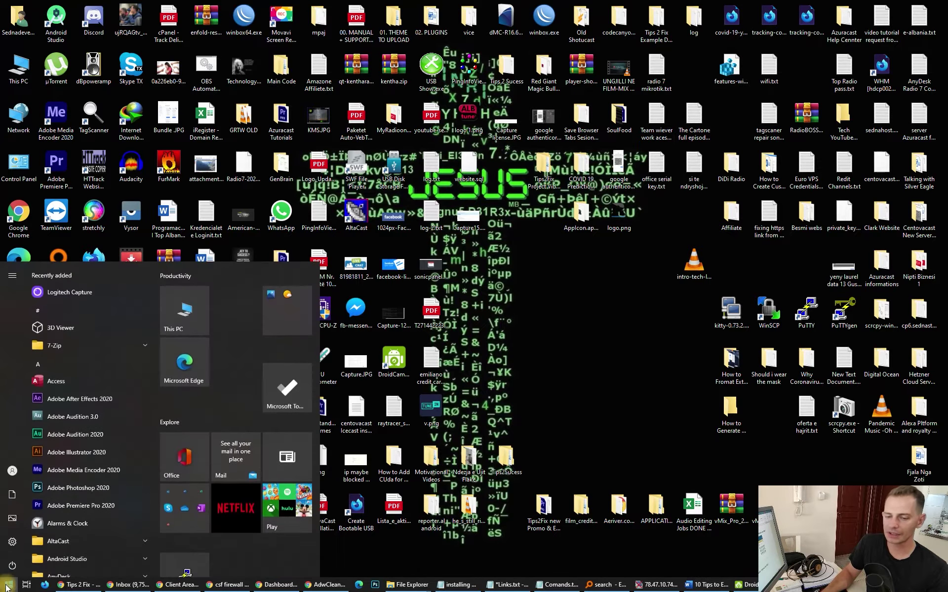
{"action": "right_click", "coordinate": [888, 585]}
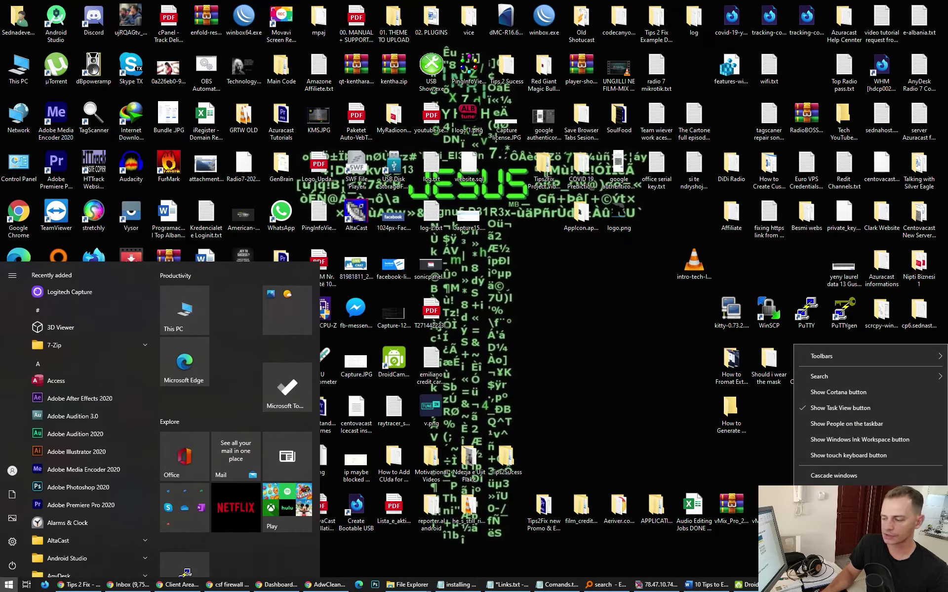
{"action": "left_click", "coordinate": [839, 543]}
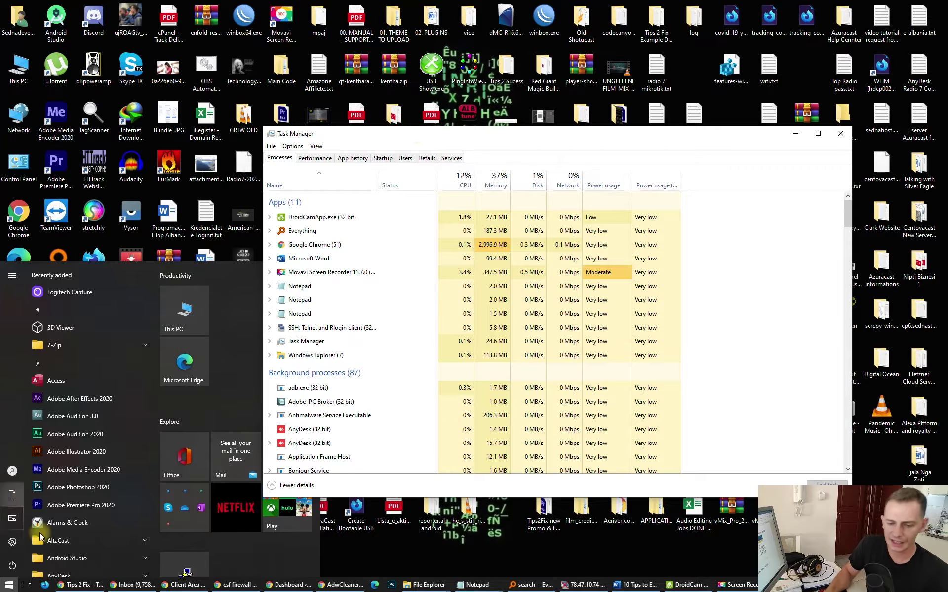
Step: Search the web for WiseCare365 and download the free version of Wise Care 365 from the WiseCleaner page
{"action": "left_click", "coordinate": [321, 585]}
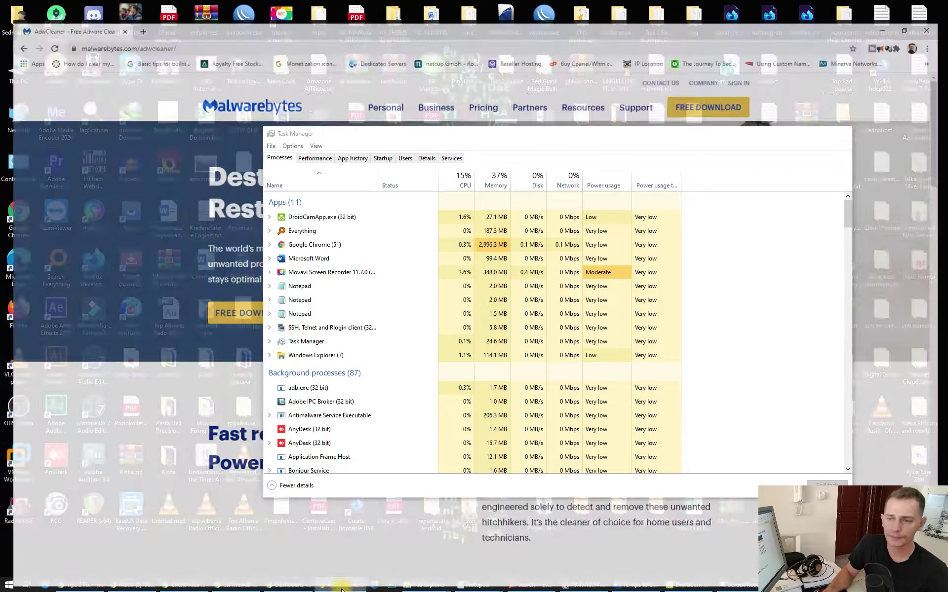
{"action": "left_click", "coordinate": [377, 29]}
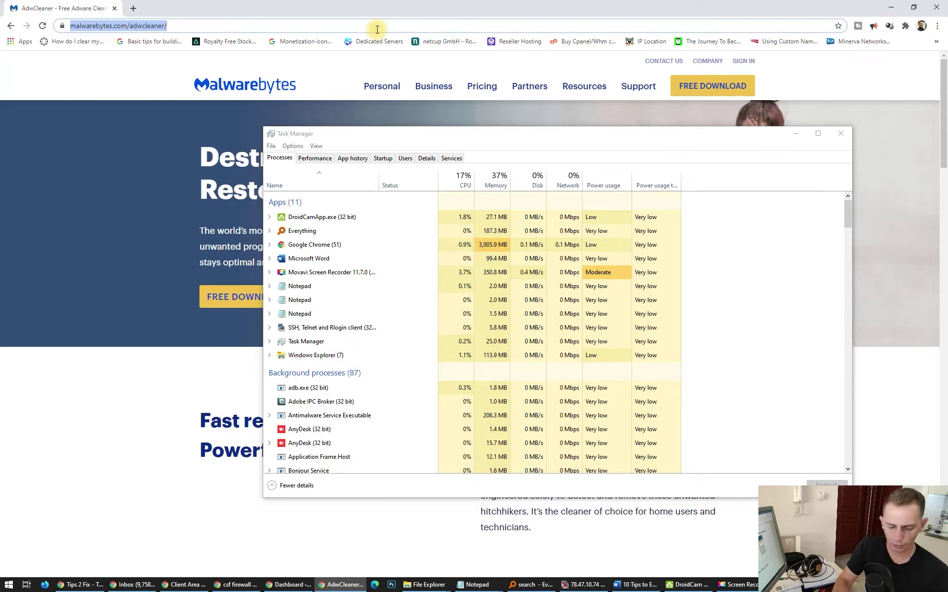
{"action": "type", "text": "wiseCare365"}
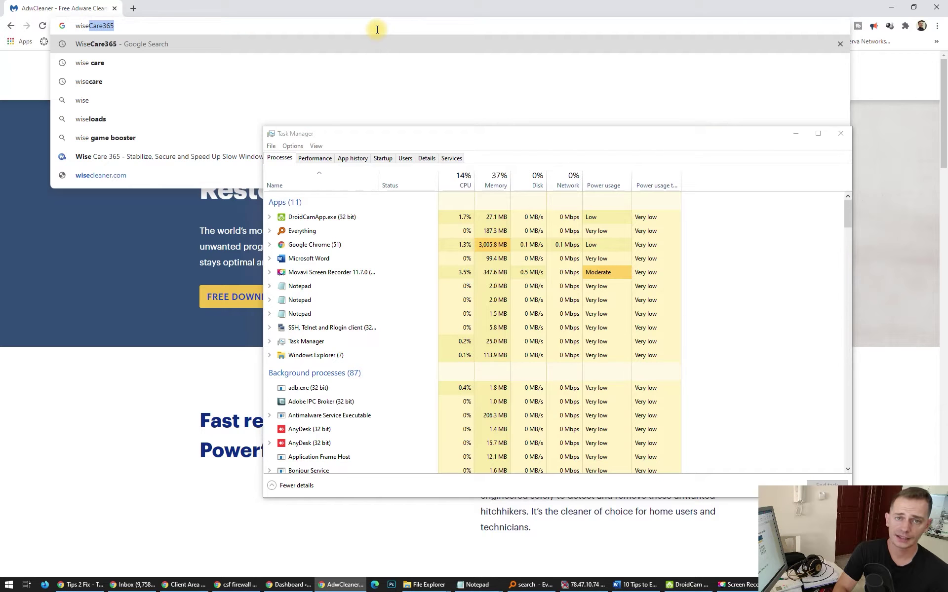
{"action": "key", "text": "Return"}
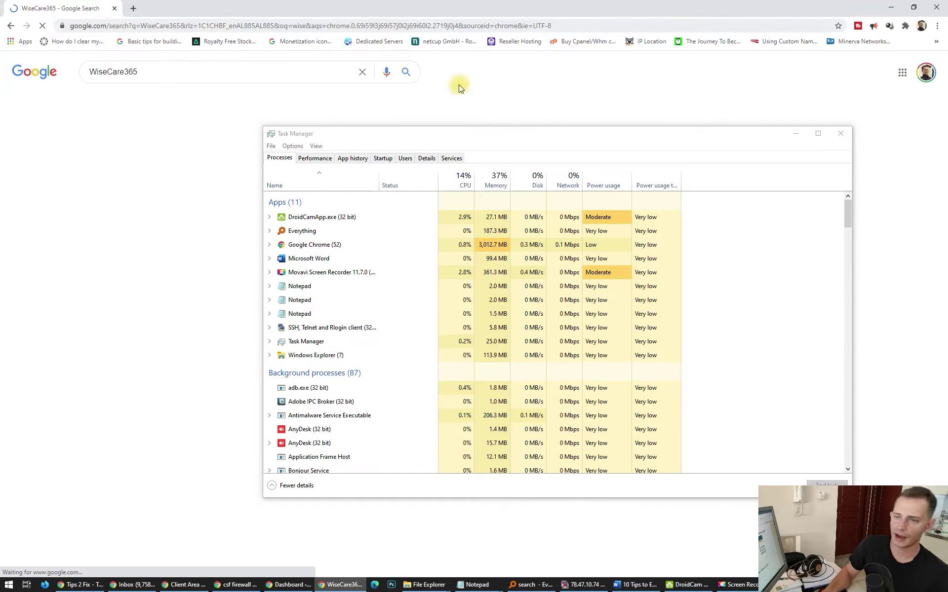
{"action": "left_click", "coordinate": [838, 134]}
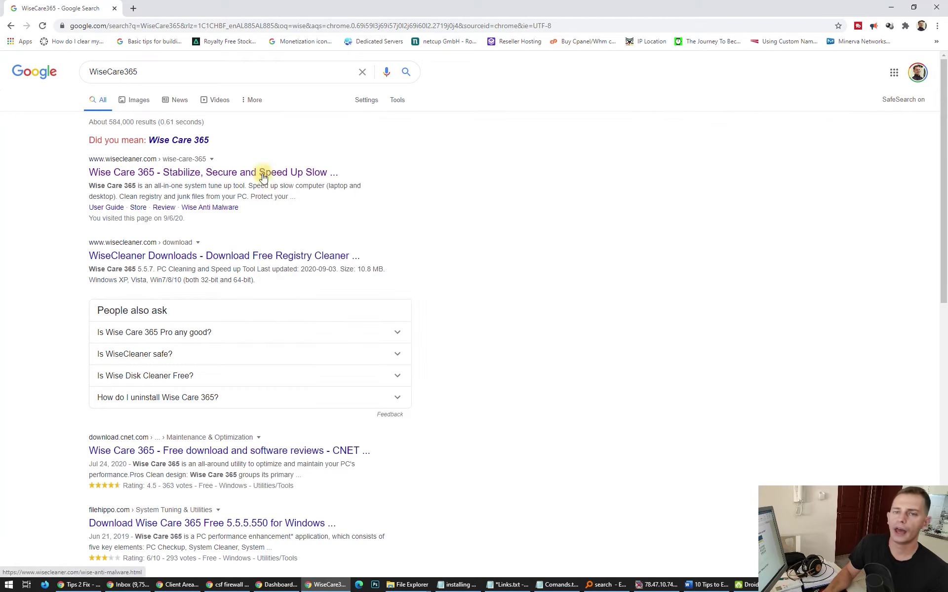
{"action": "left_click", "coordinate": [125, 176]}
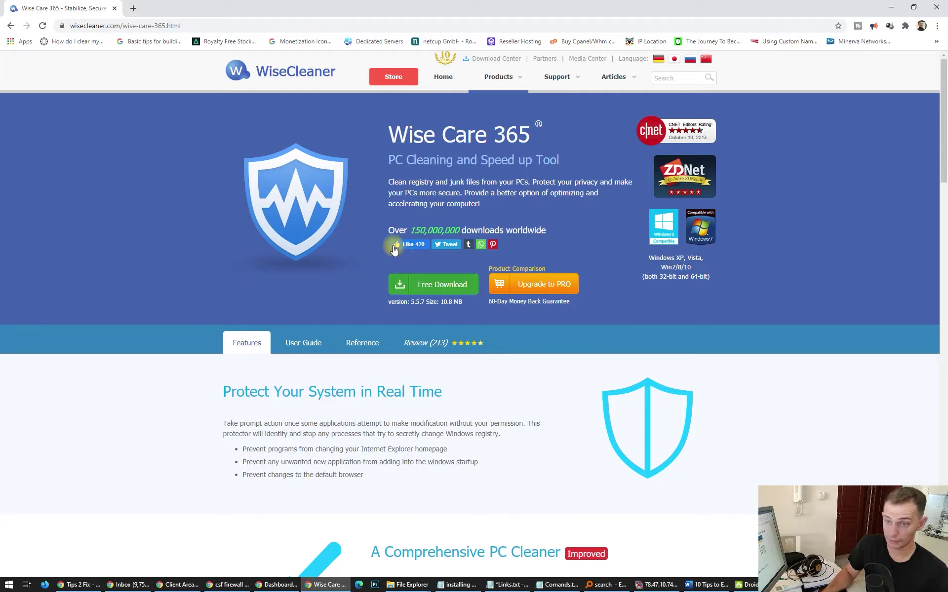
{"action": "left_click", "coordinate": [443, 287]}
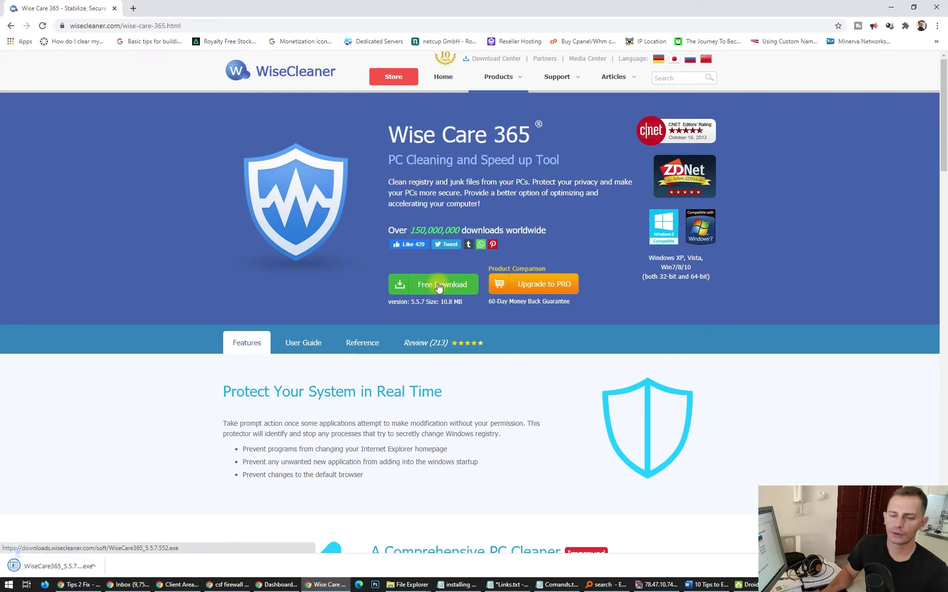
Step: Install Wise Care 365 in its default folder, accepting the license, and launch it without viewing the release log
{"action": "left_click", "coordinate": [18, 566]}
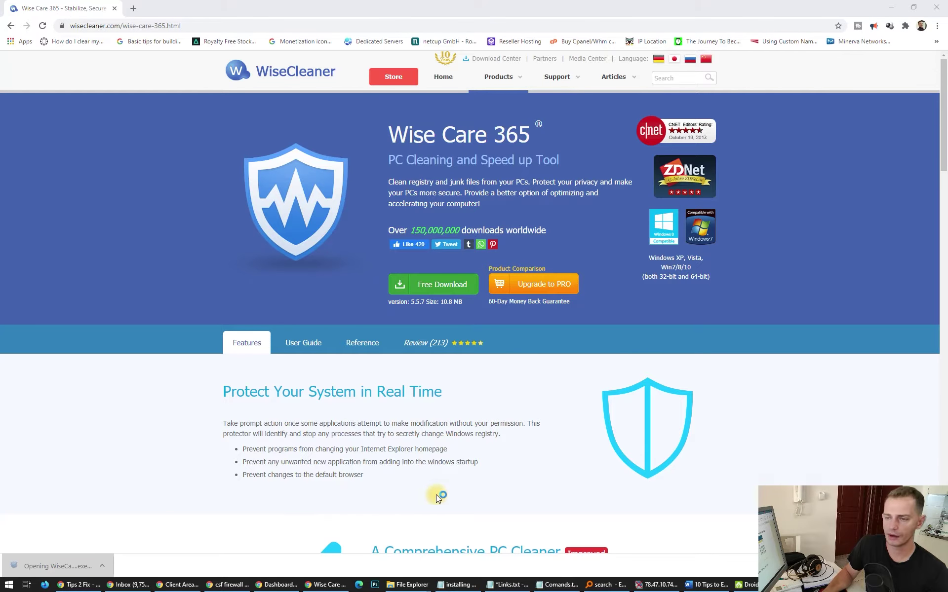
{"action": "left_click", "coordinate": [392, 341]}
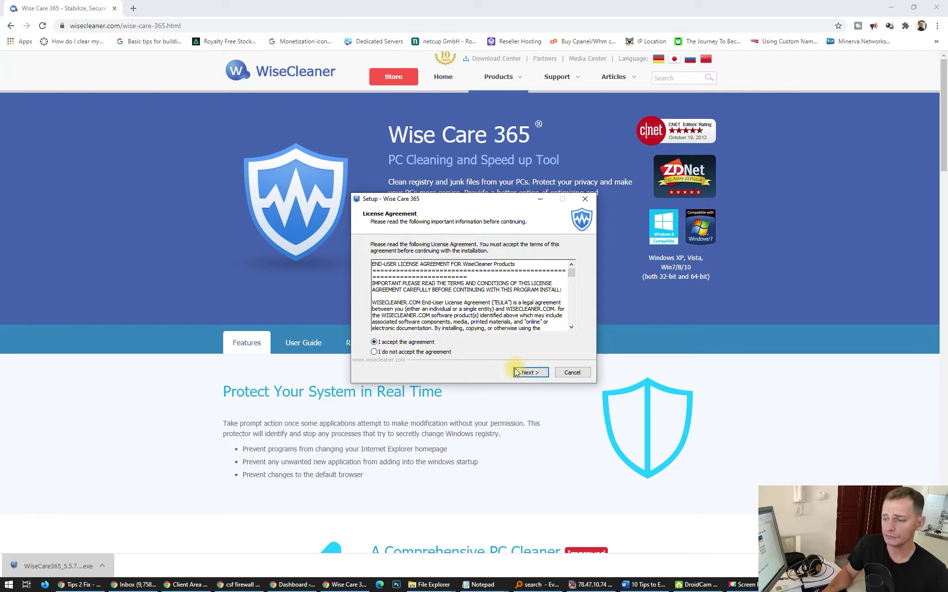
{"action": "left_click", "coordinate": [528, 372]}
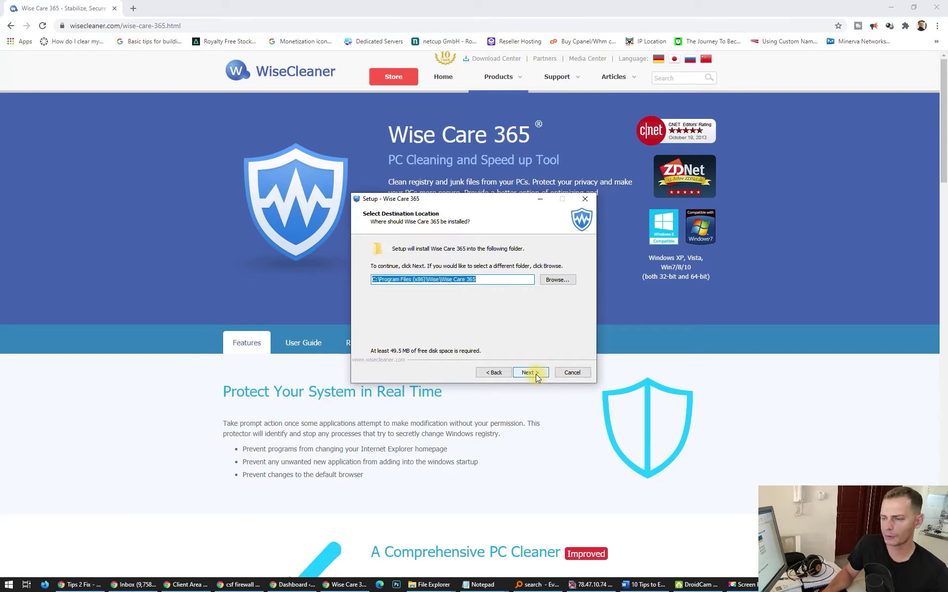
{"action": "left_click", "coordinate": [536, 374]}
{"action": "left_click", "coordinate": [507, 335]}
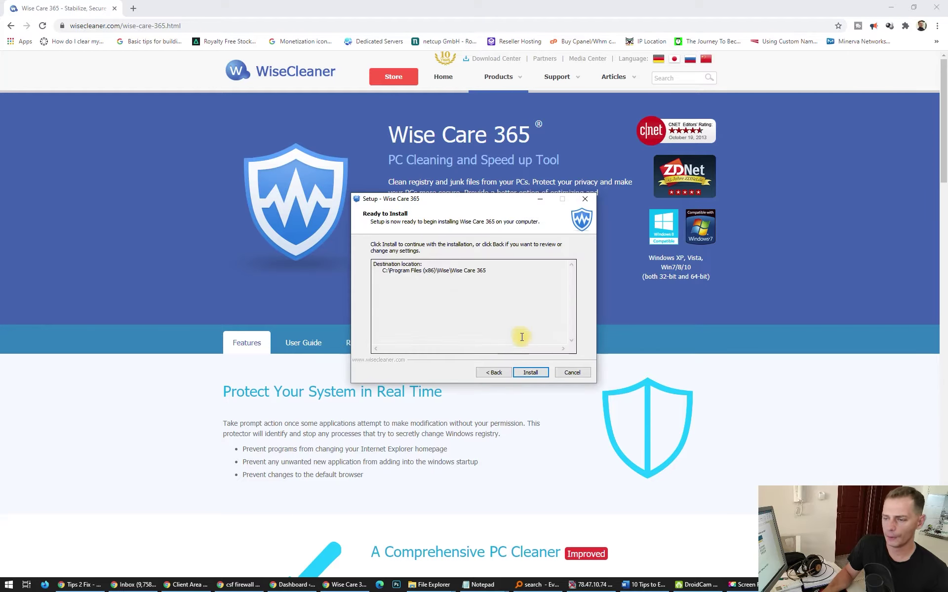
{"action": "left_click", "coordinate": [531, 374]}
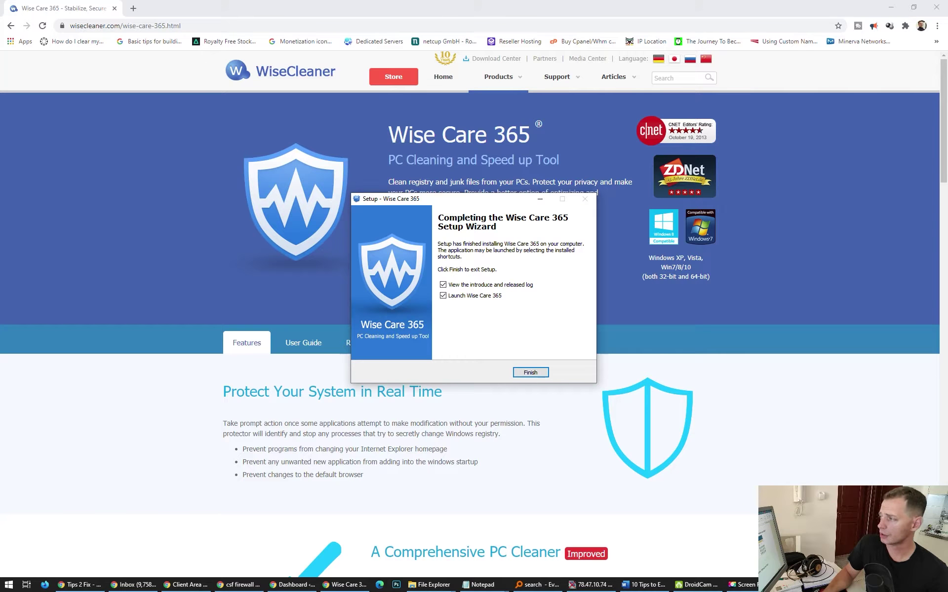
{"action": "left_click", "coordinate": [454, 285]}
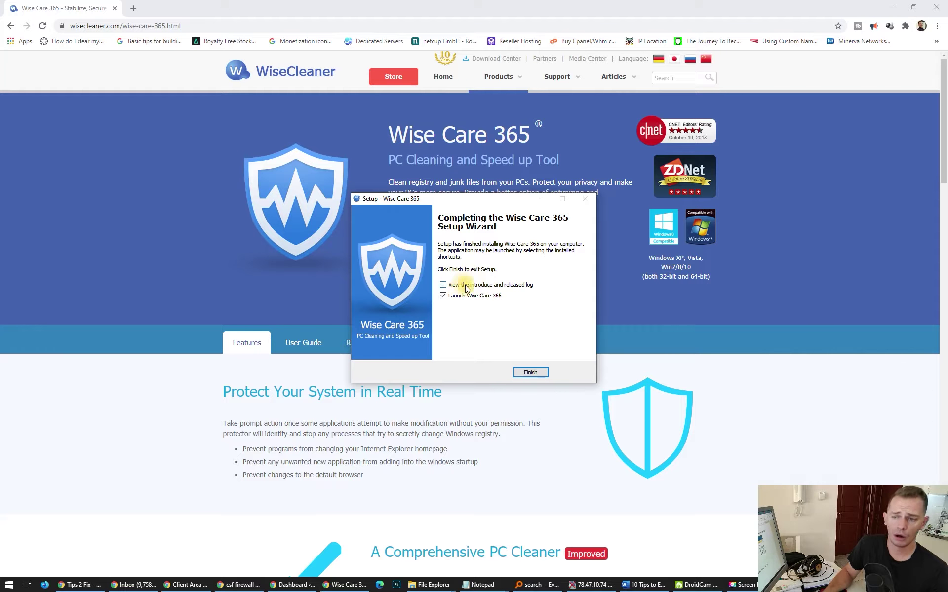
{"action": "left_click", "coordinate": [529, 372]}
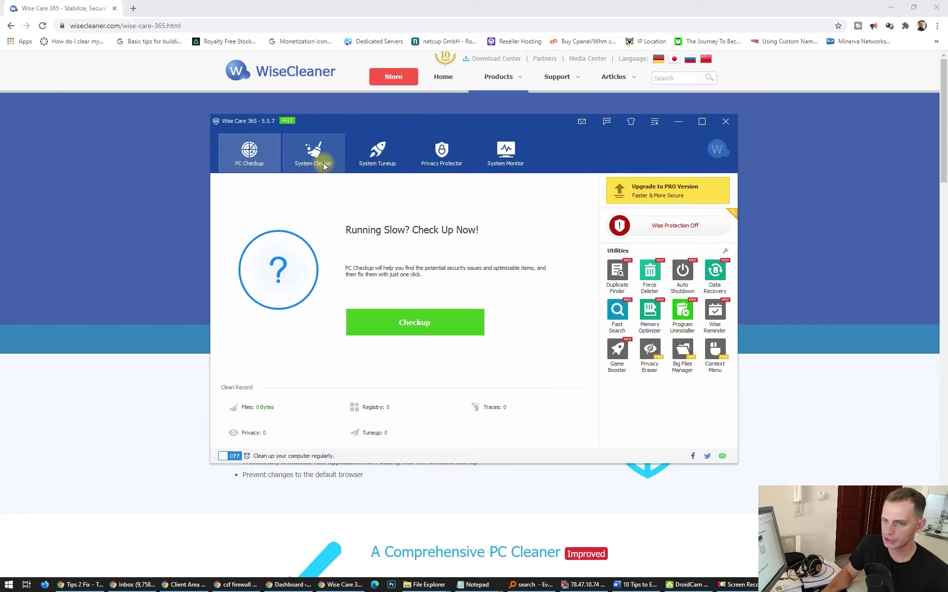
Step: Optimize all preselected System Tuneup items in Wise Care 365's System Optimizer
{"action": "left_click", "coordinate": [379, 157]}
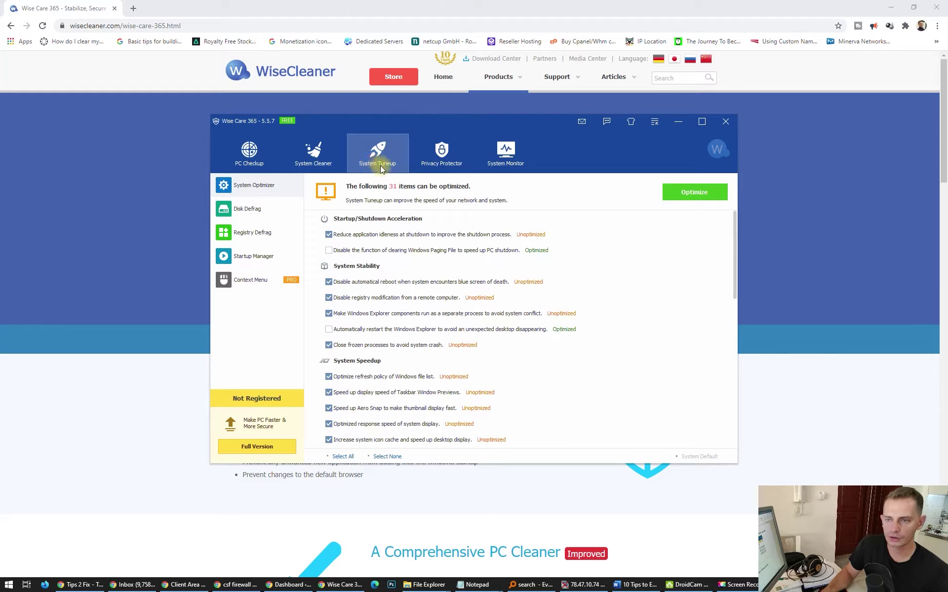
{"action": "left_click", "coordinate": [690, 195]}
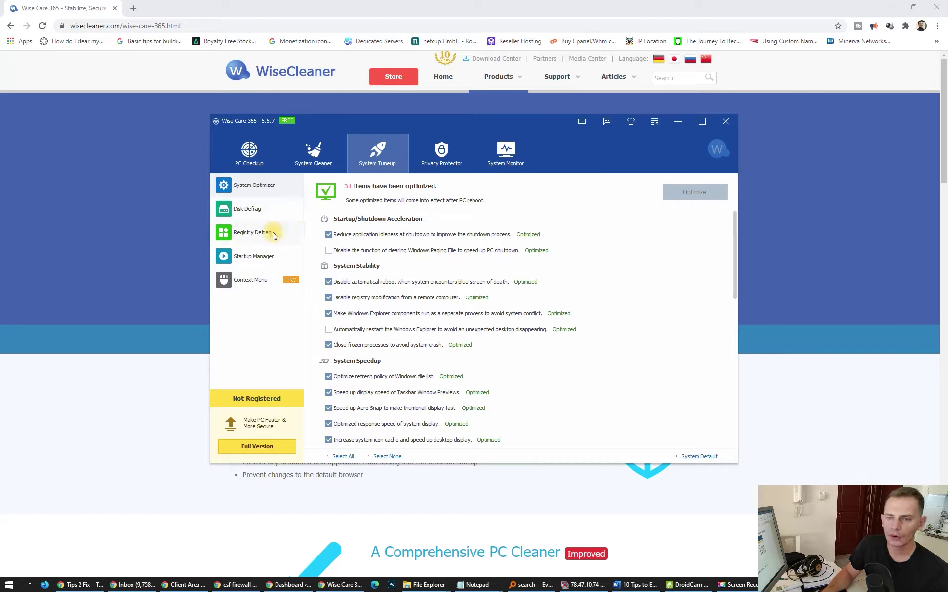
Step: Disable OneDrive, Delete Cached Update Binary and Wondershare Helper Compact.exe in the Startup Manager
{"action": "left_click", "coordinate": [253, 257]}
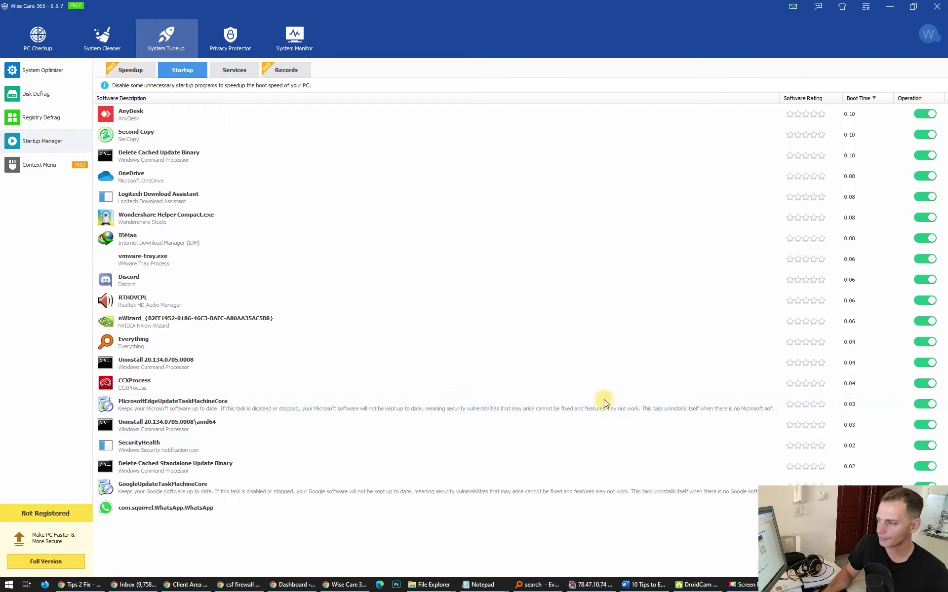
{"action": "left_click", "coordinate": [924, 178]}
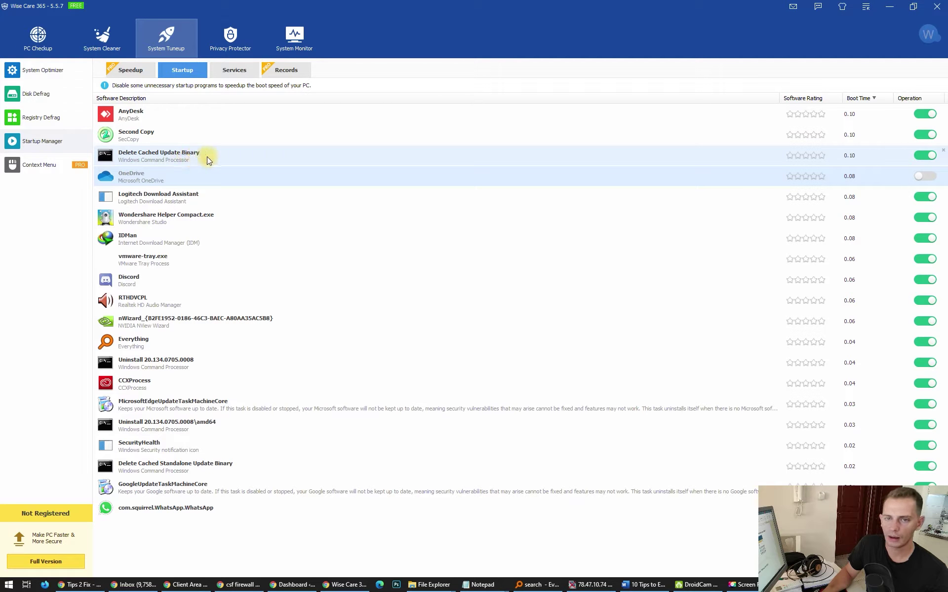
{"action": "left_click", "coordinate": [487, 161]}
{"action": "left_click", "coordinate": [927, 155]}
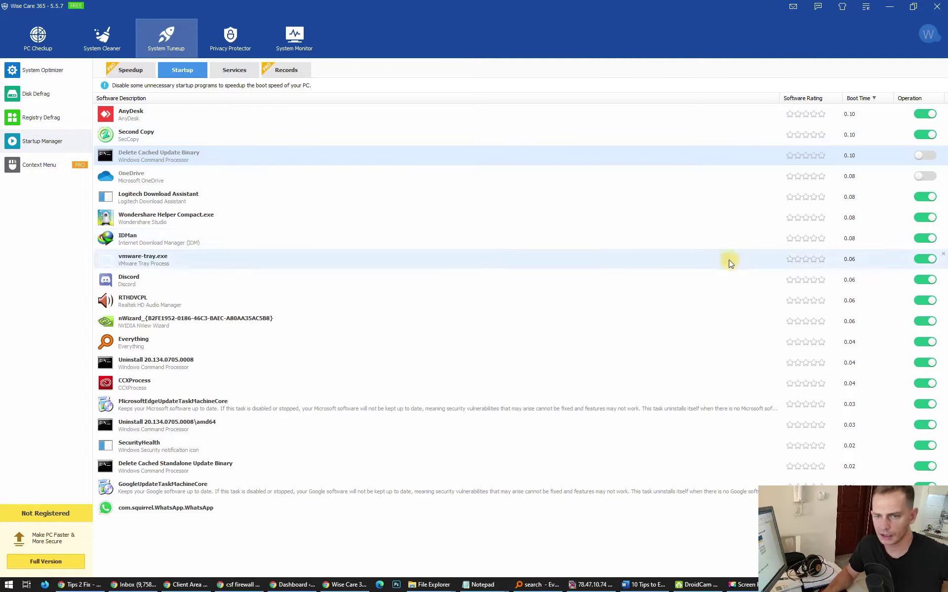
{"action": "left_click", "coordinate": [923, 218]}
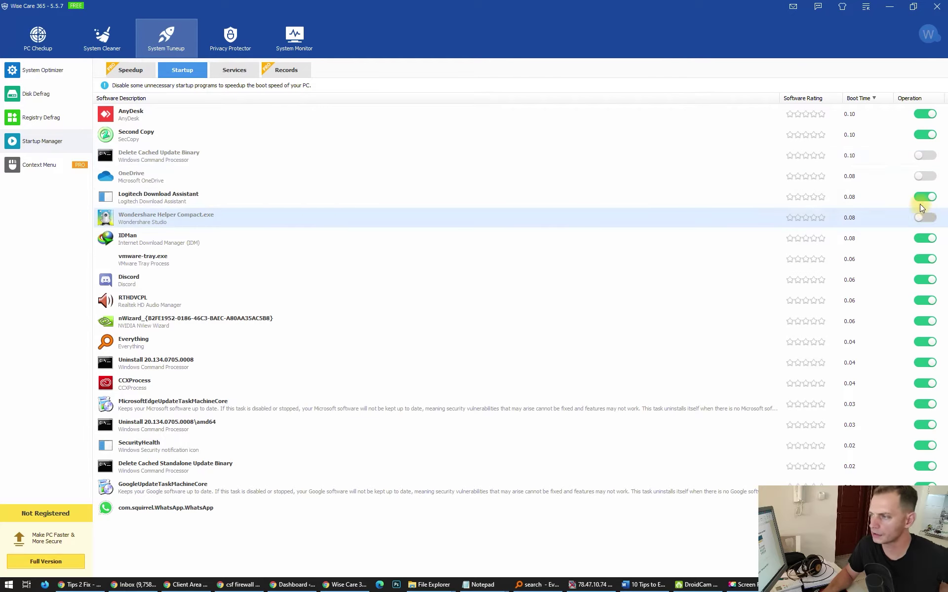
Step: Disable the Logitech Download Assistant, vmware-tray.exe and NVIDIA nWizard startup entries
{"action": "left_click", "coordinate": [917, 198]}
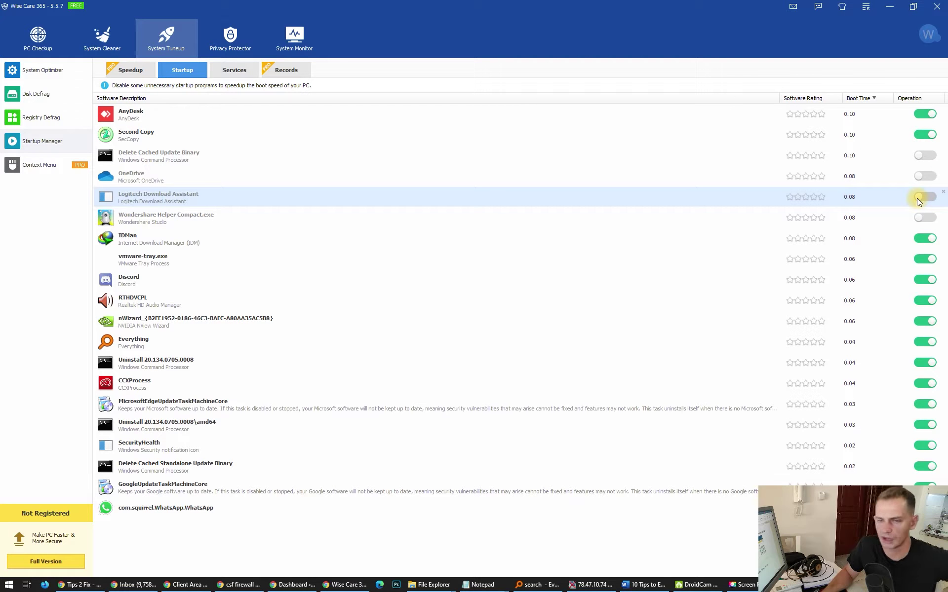
{"action": "left_click", "coordinate": [925, 260]}
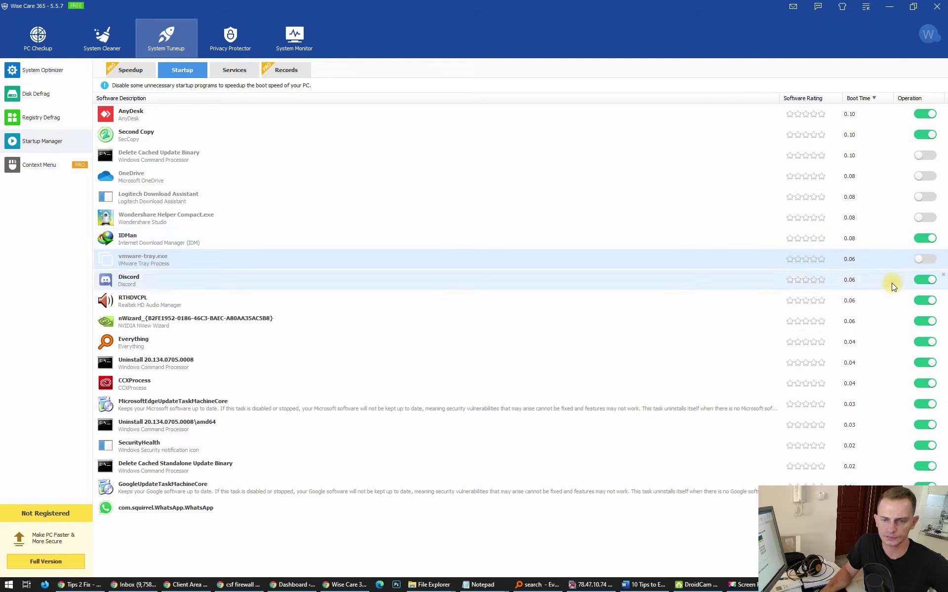
{"action": "left_click", "coordinate": [927, 324]}
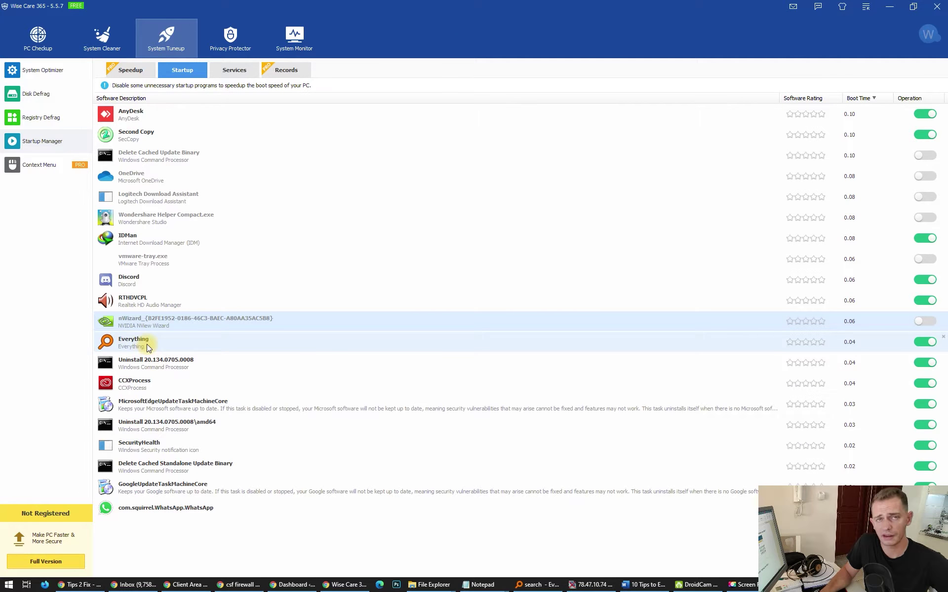
Step: Disable startup of Uninstall 20.134.0705.0008, CCXProcess, MicrosoftEdgeUpdateTaskMachineCore and Uninstall 20.134.0705.0008\amd64
{"action": "left_click", "coordinate": [921, 365]}
{"action": "left_click", "coordinate": [927, 384]}
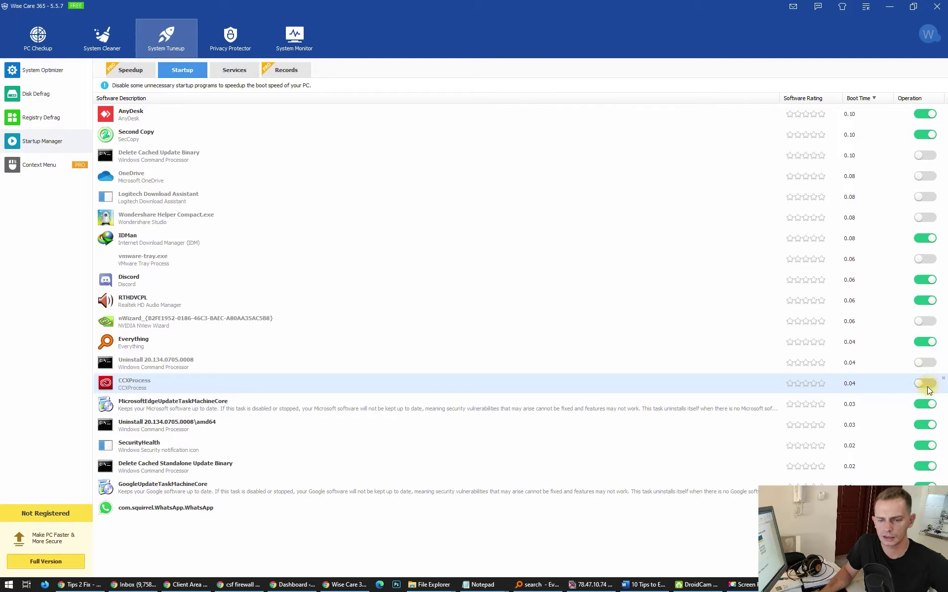
{"action": "left_click", "coordinate": [922, 406]}
{"action": "left_click", "coordinate": [922, 425]}
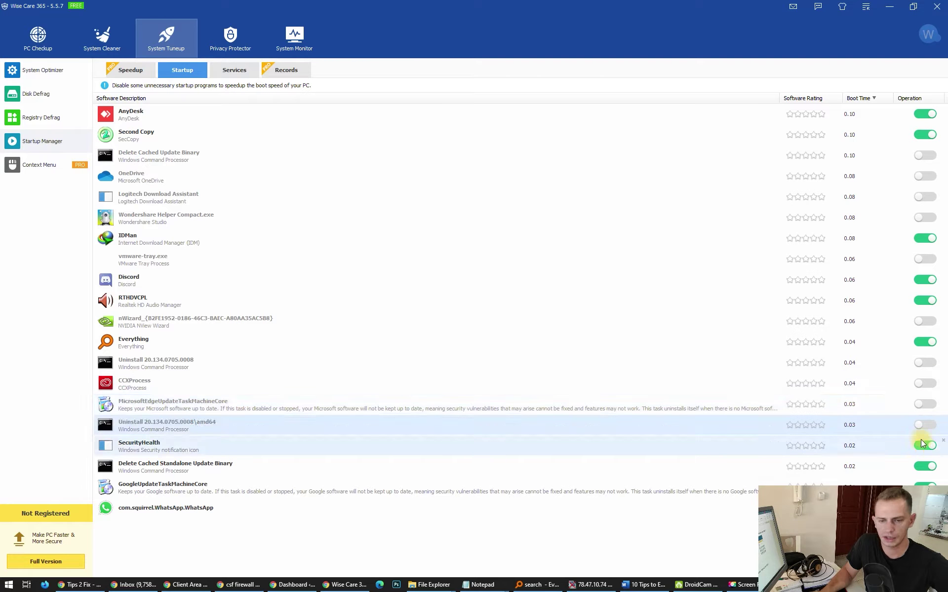
{"action": "left_click", "coordinate": [922, 446]}
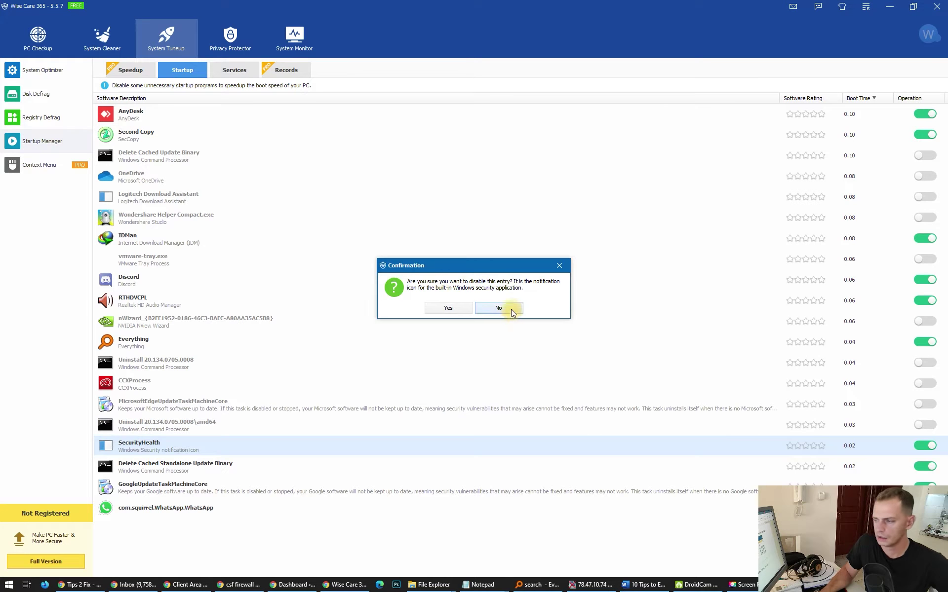
{"action": "left_click", "coordinate": [510, 309]}
{"action": "left_click", "coordinate": [919, 446]}
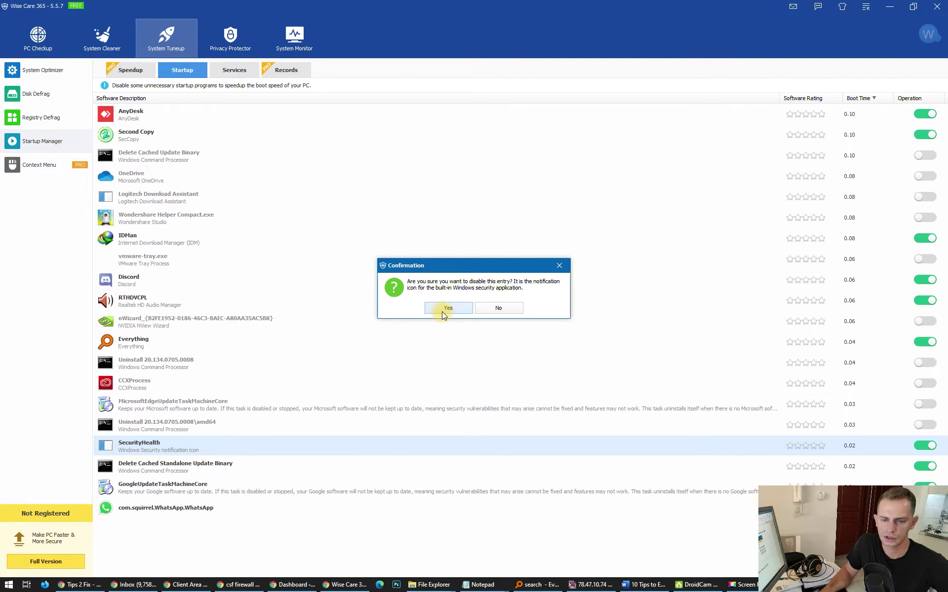
{"action": "left_click", "coordinate": [499, 309]}
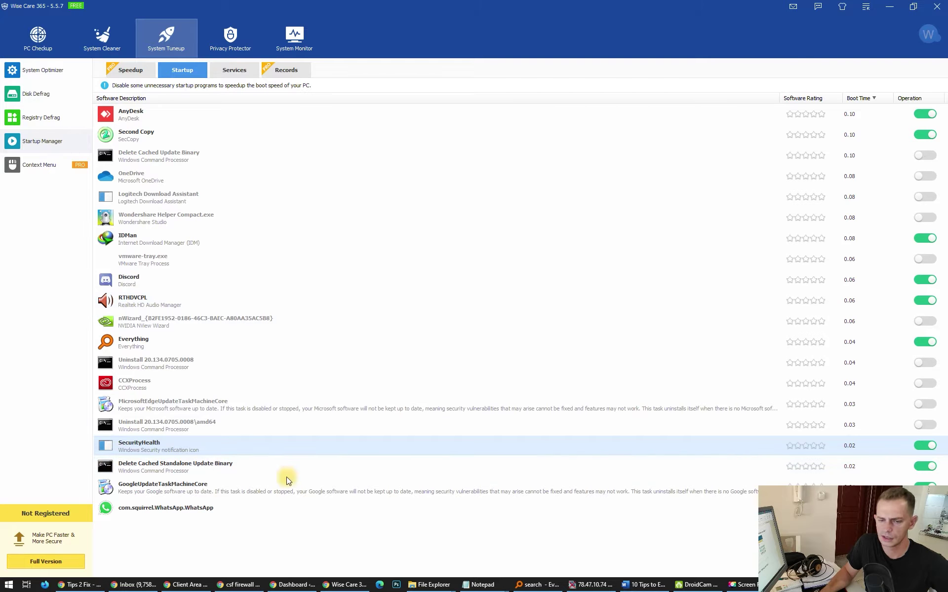
Step: Disable startup of Delete Cached Standalone Update Binary and GoogleUpdateTaskMachineCore, and remove the com.squirrel.WhatsApp.WhatsApp entry from the startup list
{"action": "left_click", "coordinate": [925, 466]}
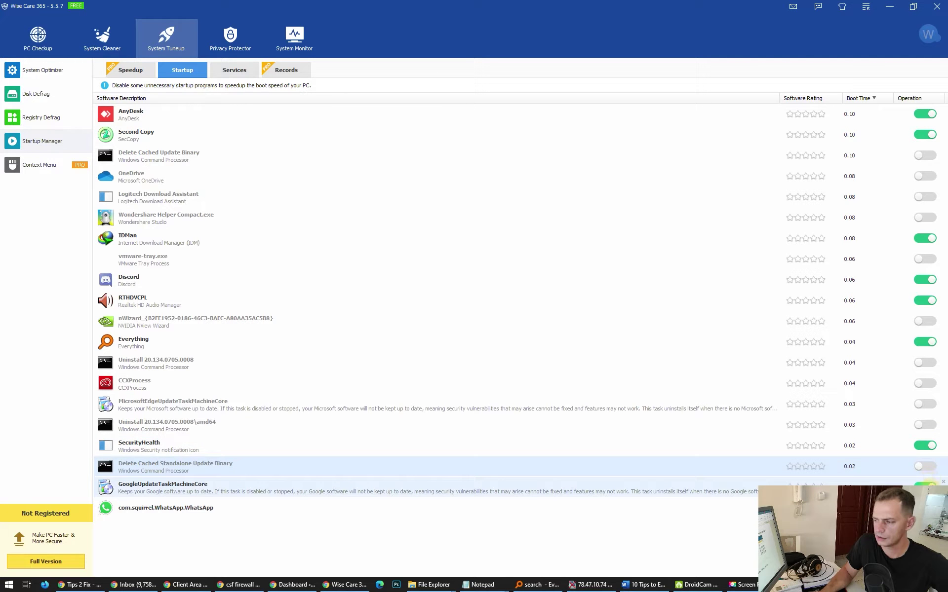
{"action": "left_click", "coordinate": [924, 487]}
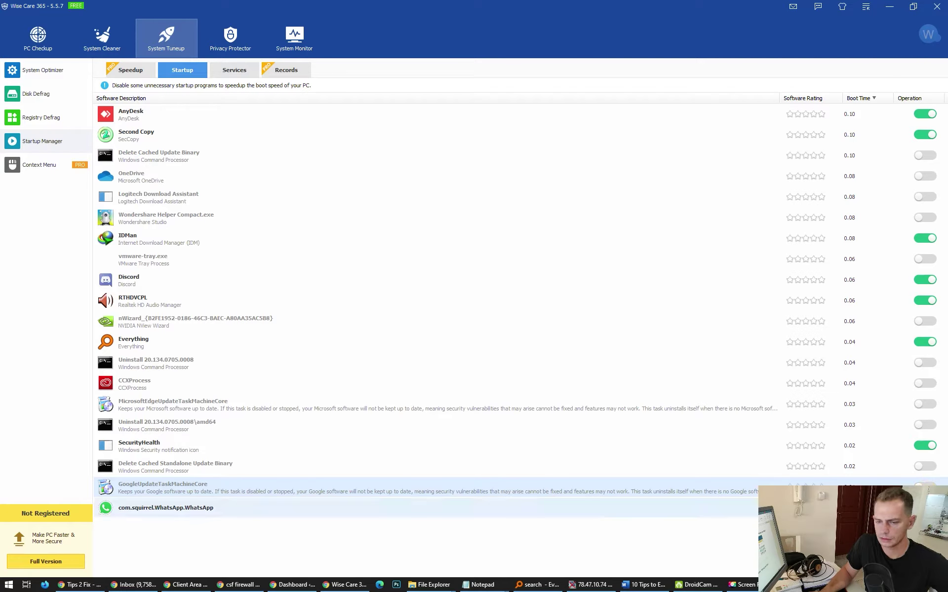
{"action": "left_click", "coordinate": [925, 508]}
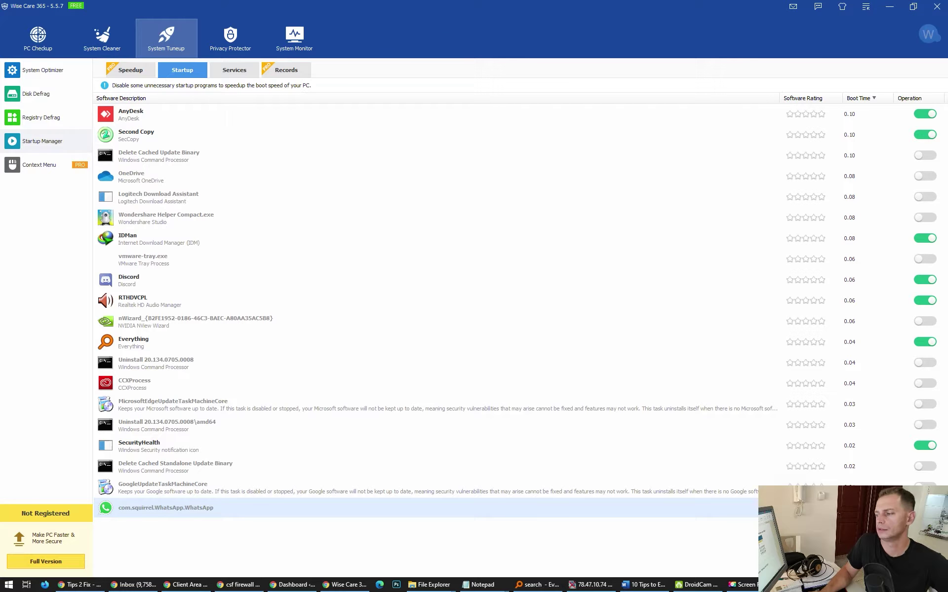
{"action": "left_click", "coordinate": [441, 307]}
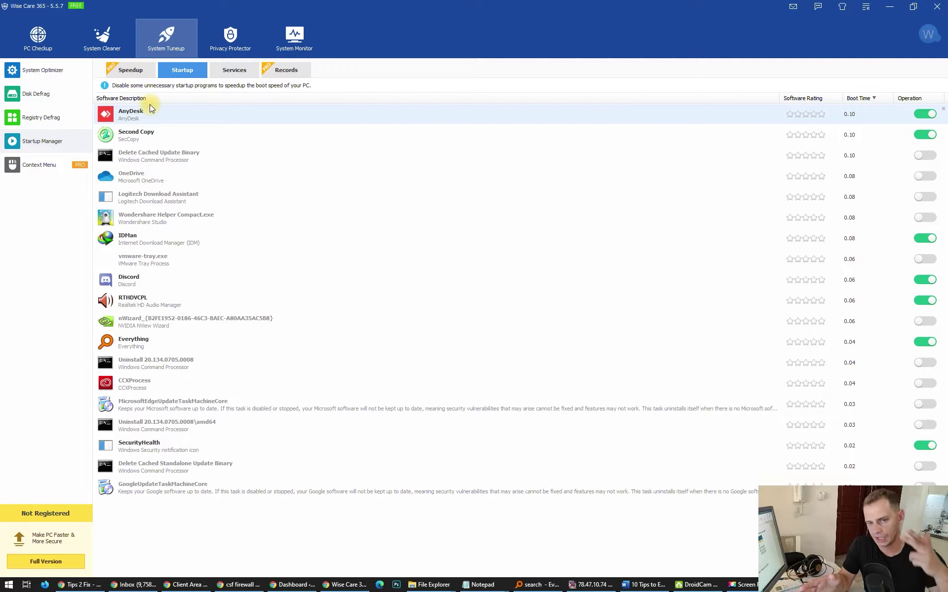
Step: Scan the registry with System Cleaner's Registry Cleaner and clean the preselected issues
{"action": "left_click", "coordinate": [102, 37]}
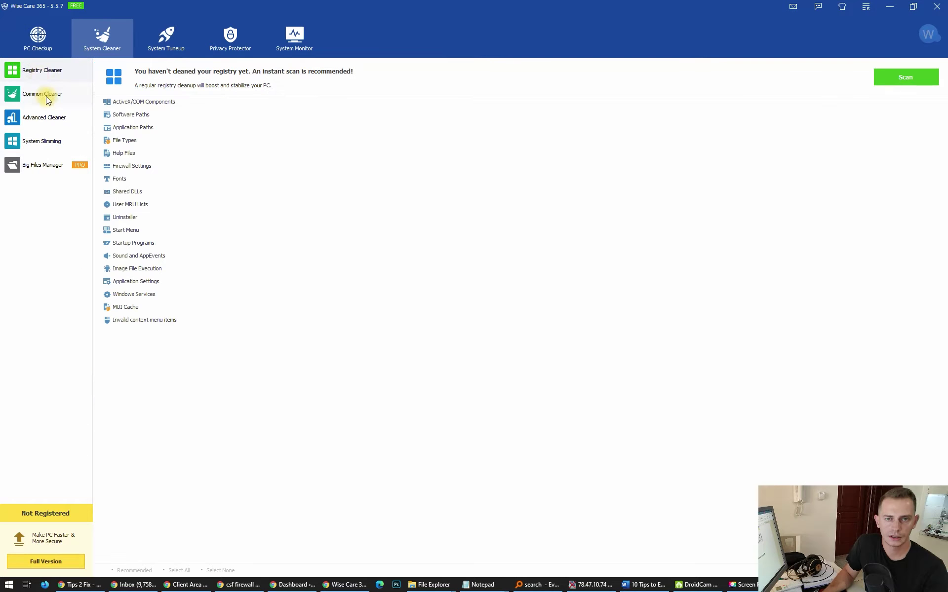
{"action": "left_click", "coordinate": [909, 76]}
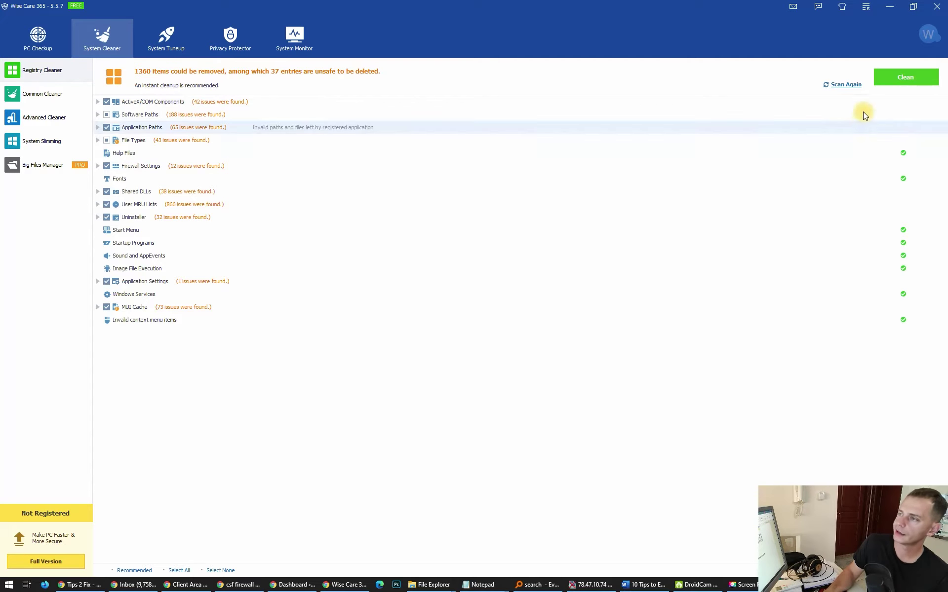
{"action": "left_click", "coordinate": [902, 76]}
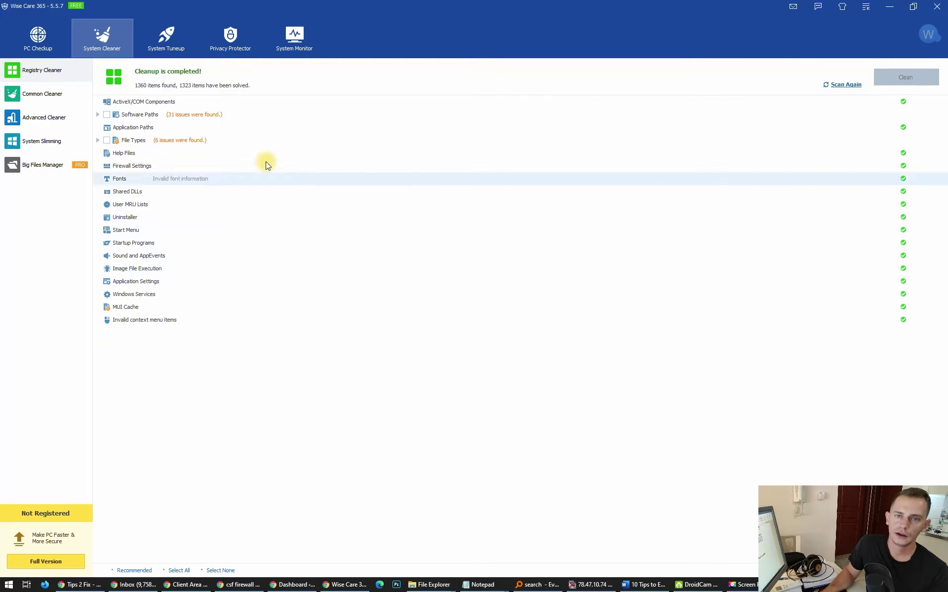
Step: Select the remaining Software Paths and File Types registry issues and clean them as well
{"action": "left_click", "coordinate": [108, 114]}
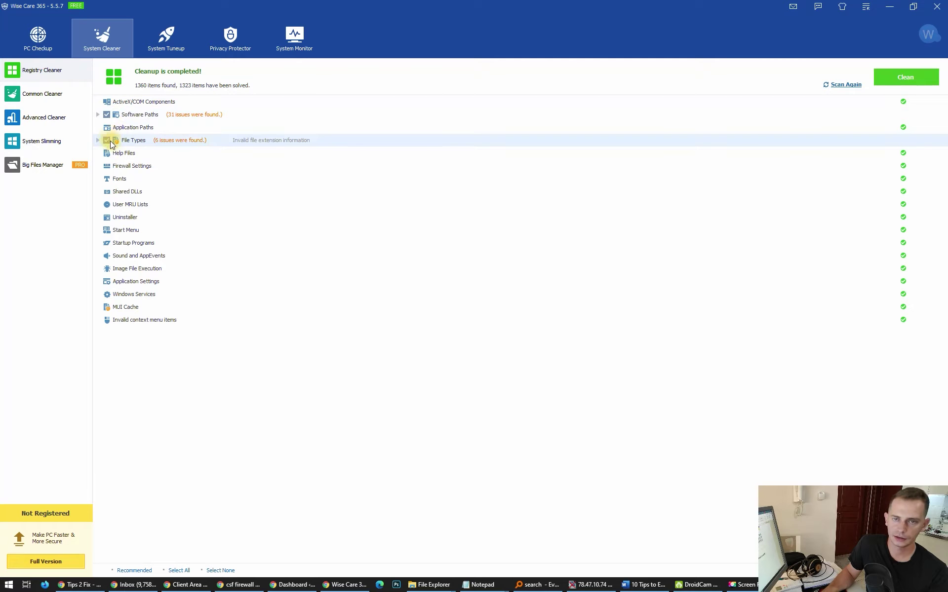
{"action": "left_click", "coordinate": [108, 142]}
{"action": "left_click", "coordinate": [910, 75]}
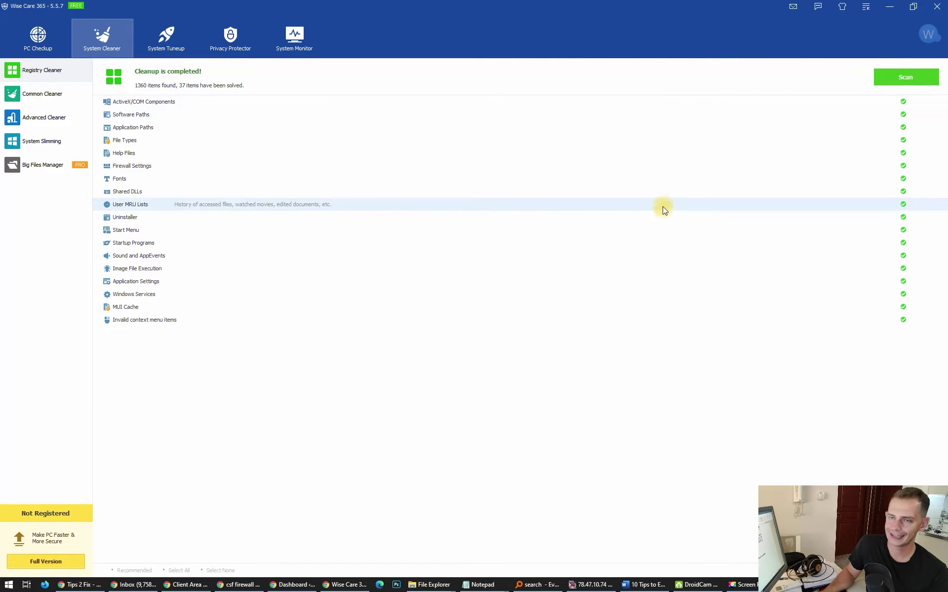
Step: Scan and clean with Common Cleaner all Windows System, Other Applications, Windows and Applications traces and Windows Components, excluding Web Browser Cache and Web Browser Trace
{"action": "left_click", "coordinate": [43, 95]}
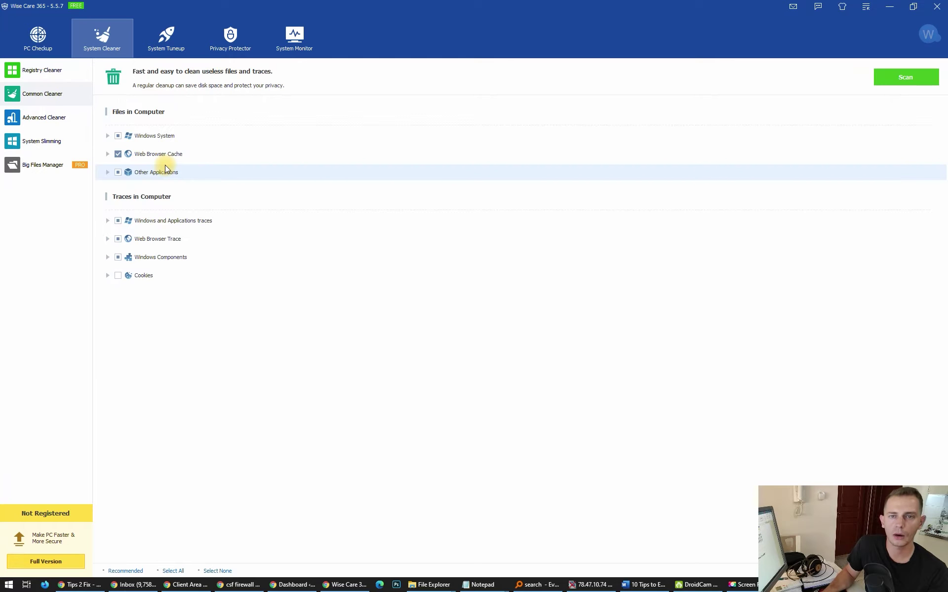
{"action": "left_click", "coordinate": [118, 136]}
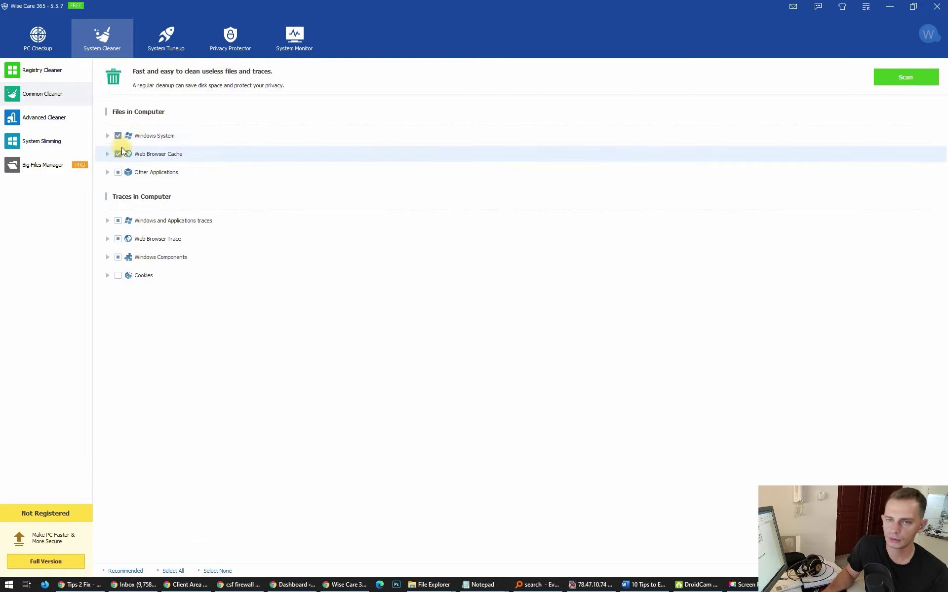
{"action": "left_click", "coordinate": [118, 221]}
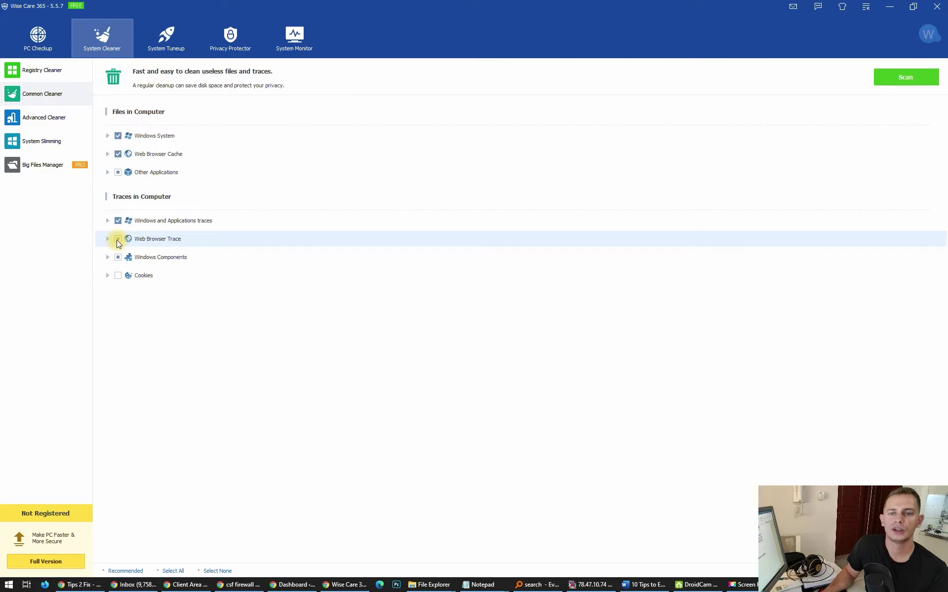
{"action": "left_click", "coordinate": [118, 239]}
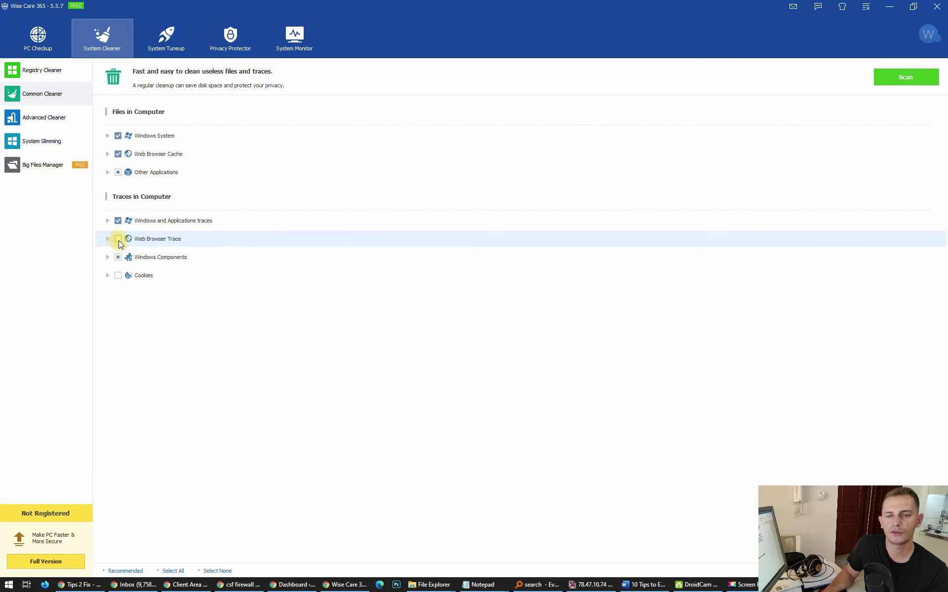
{"action": "left_click", "coordinate": [116, 155]}
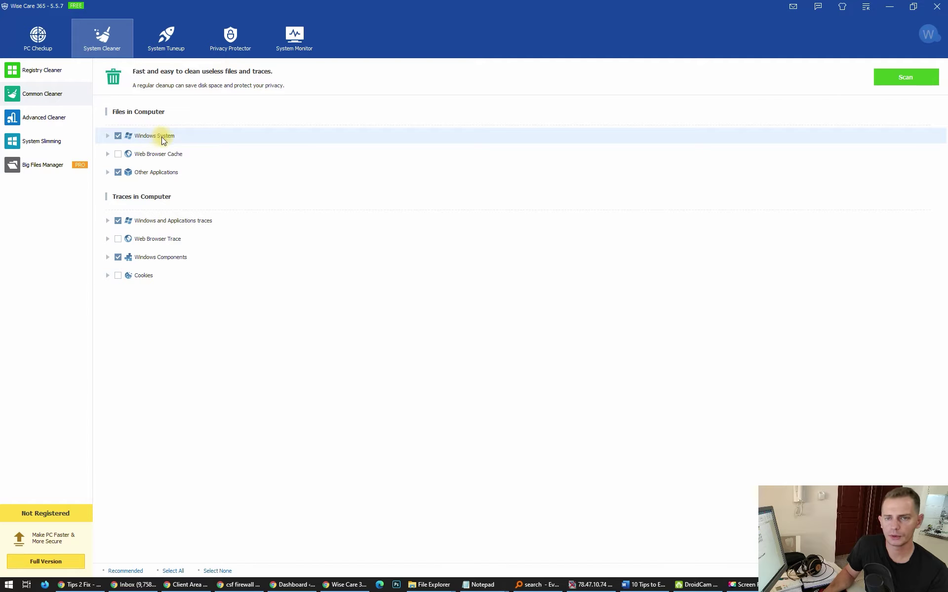
{"action": "left_click", "coordinate": [912, 79]}
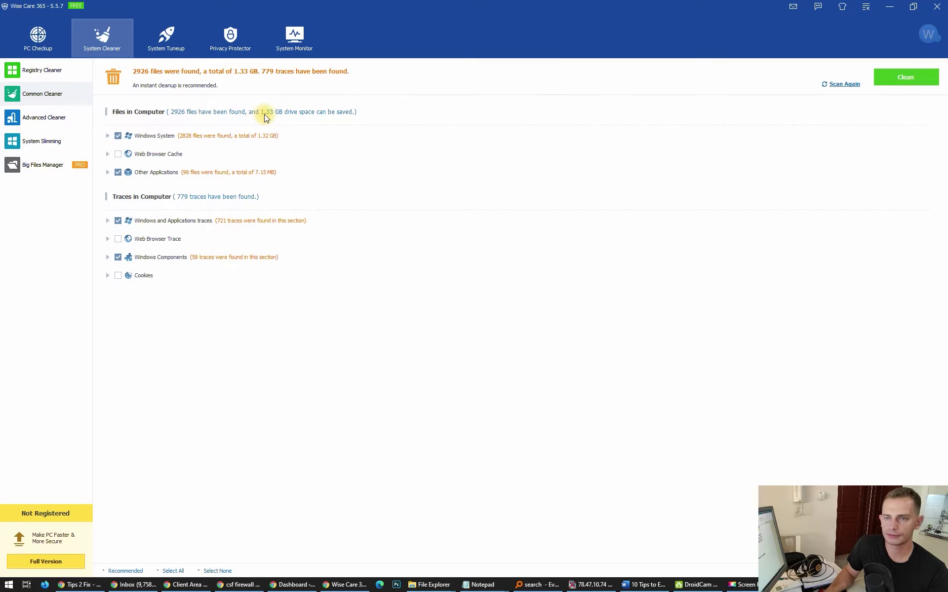
{"action": "left_click", "coordinate": [894, 81]}
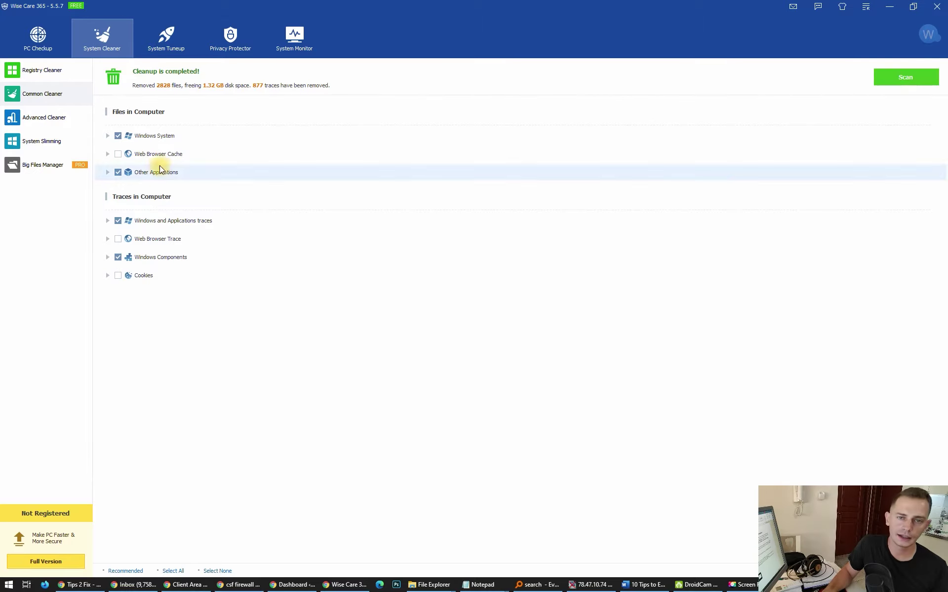
Step: Remove the Windows Downloaded Installation Files with System Slimming, leaving the help and wallpaper files unselected
{"action": "left_click", "coordinate": [47, 143]}
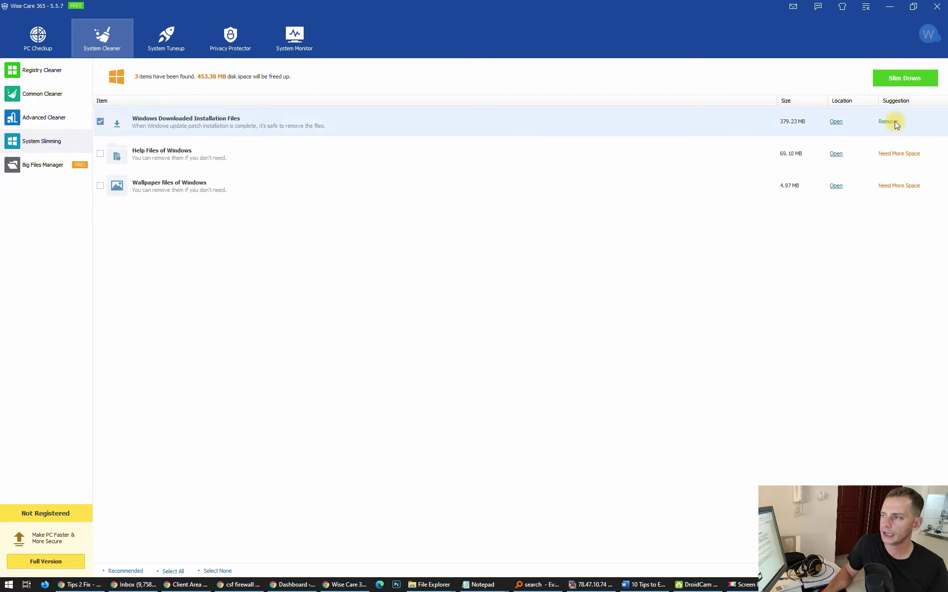
{"action": "left_click", "coordinate": [893, 80]}
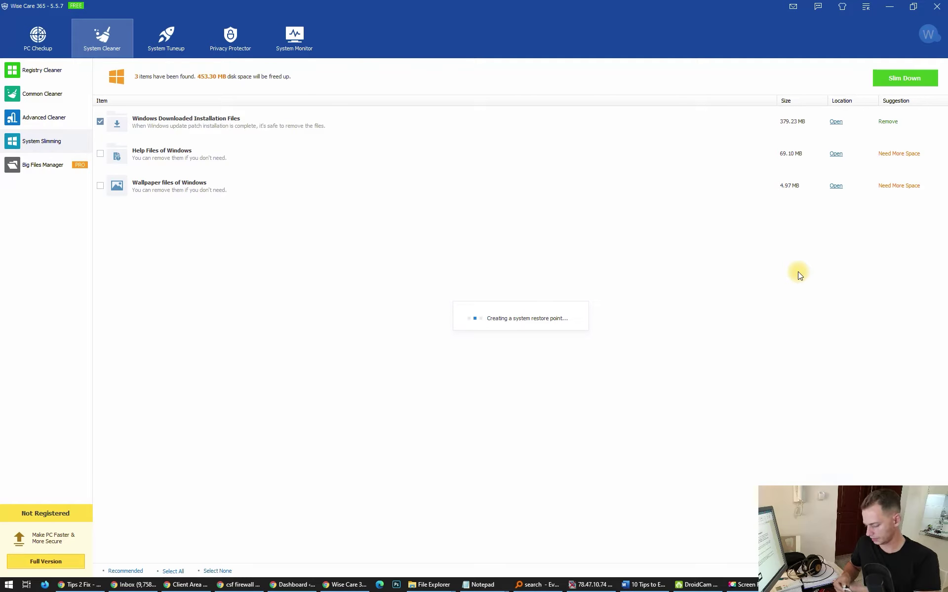
Step: Run a PC Checkup without closing Google Chrome or Chromium, and fix all the issues found
{"action": "left_click", "coordinate": [53, 34]}
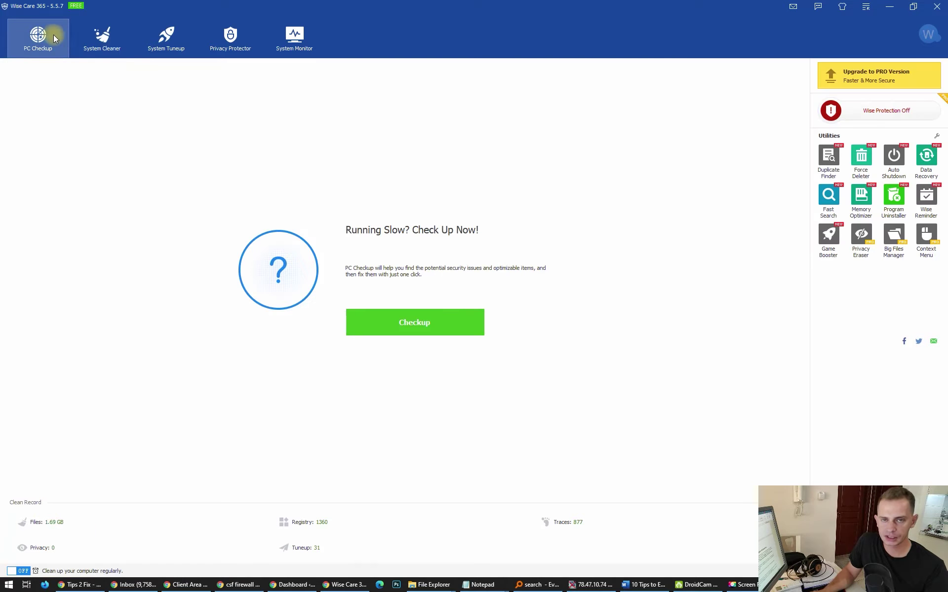
{"action": "left_click", "coordinate": [389, 314]}
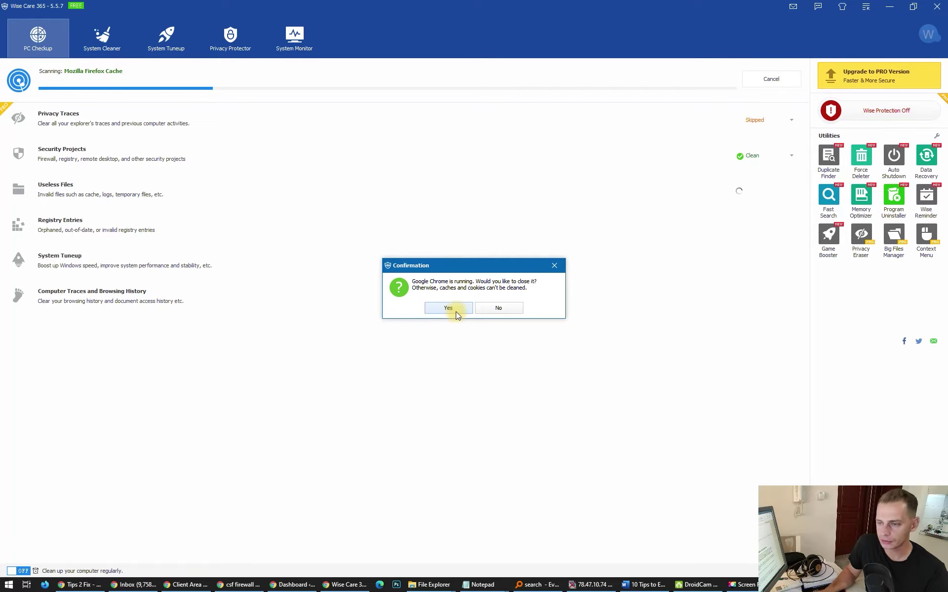
{"action": "left_click", "coordinate": [505, 309]}
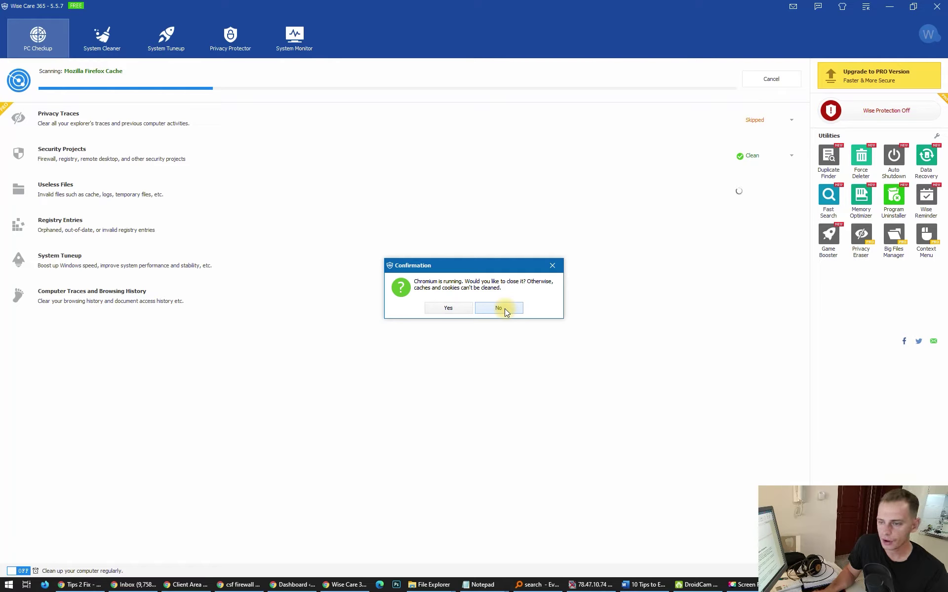
{"action": "left_click", "coordinate": [505, 308]}
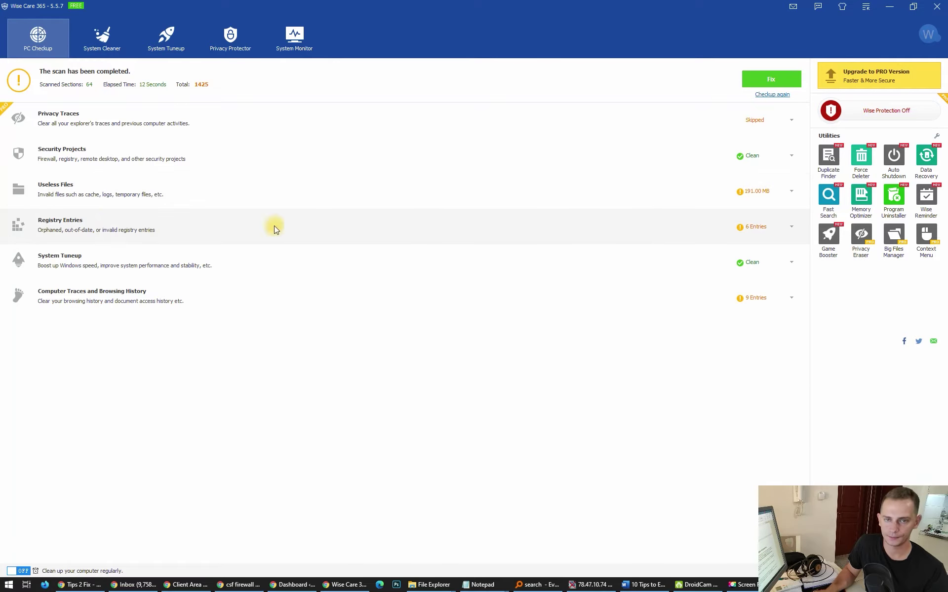
{"action": "left_click", "coordinate": [770, 81]}
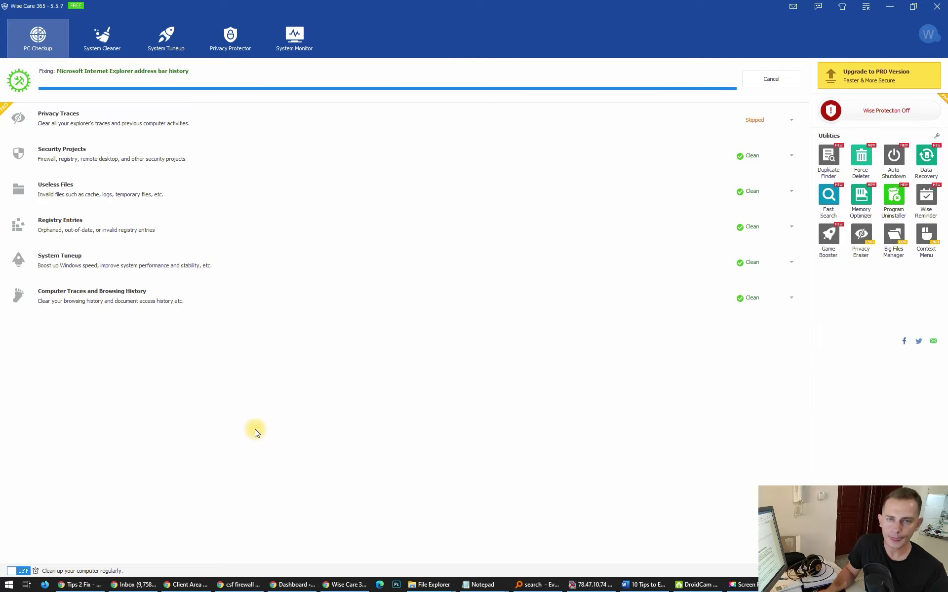
Step: Close Wise Care 365, dismiss its special offer, and close the WiseCleaner page in the browser
{"action": "left_click", "coordinate": [937, 9]}
{"action": "left_click", "coordinate": [582, 227]}
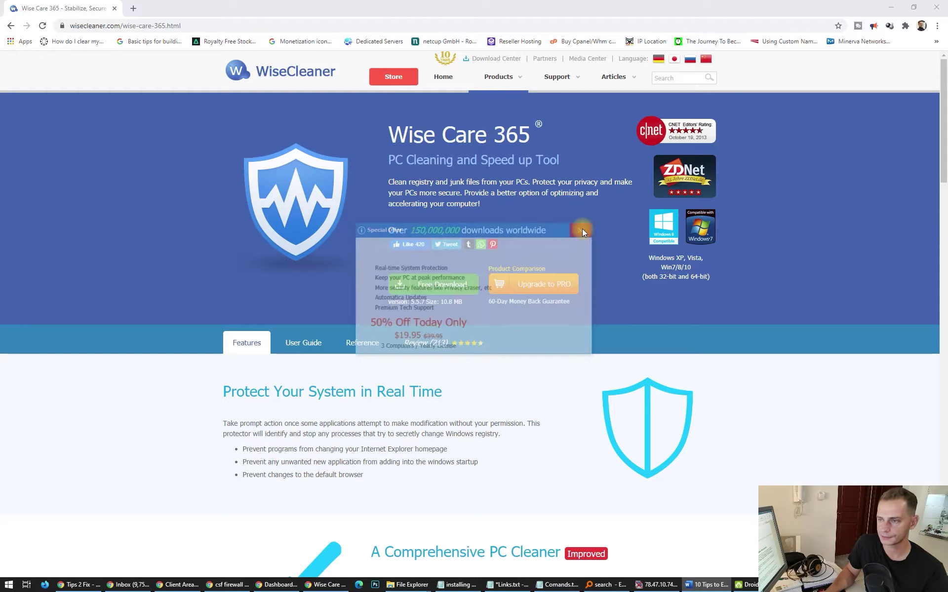
{"action": "left_click", "coordinate": [114, 9]}
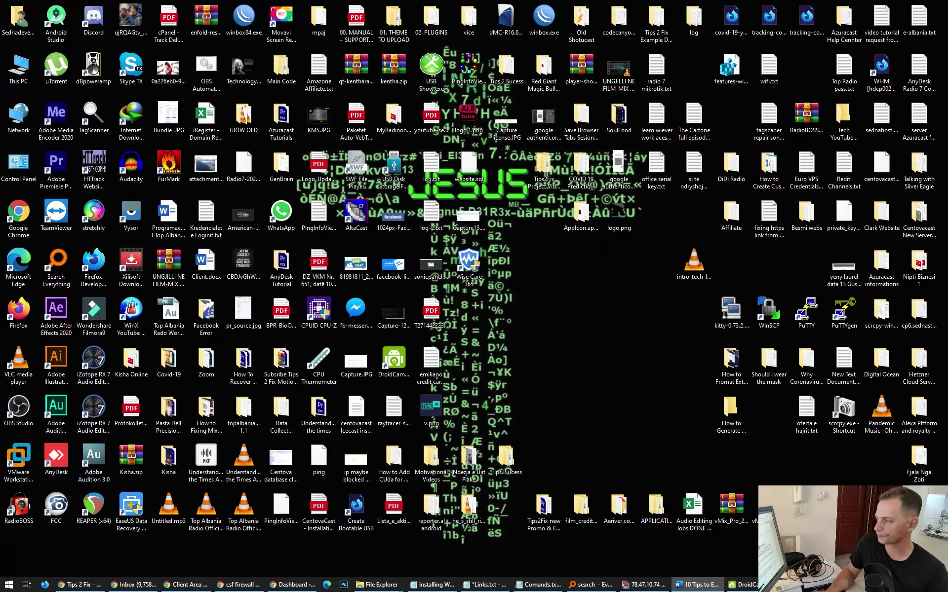
Step: Open the Windows personalization settings and show them in a maximized window
{"action": "key", "text": "super"}
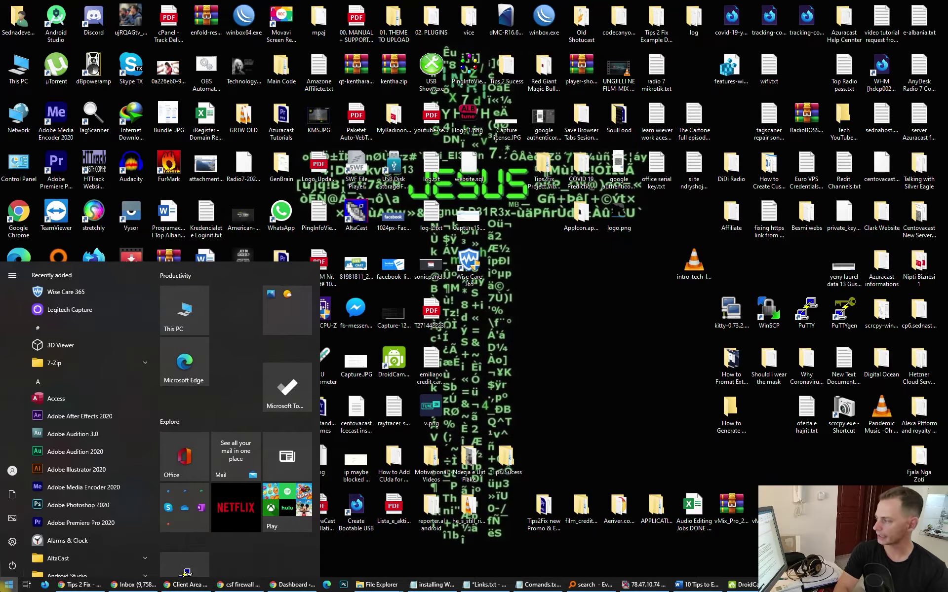
{"action": "type", "text": "set"}
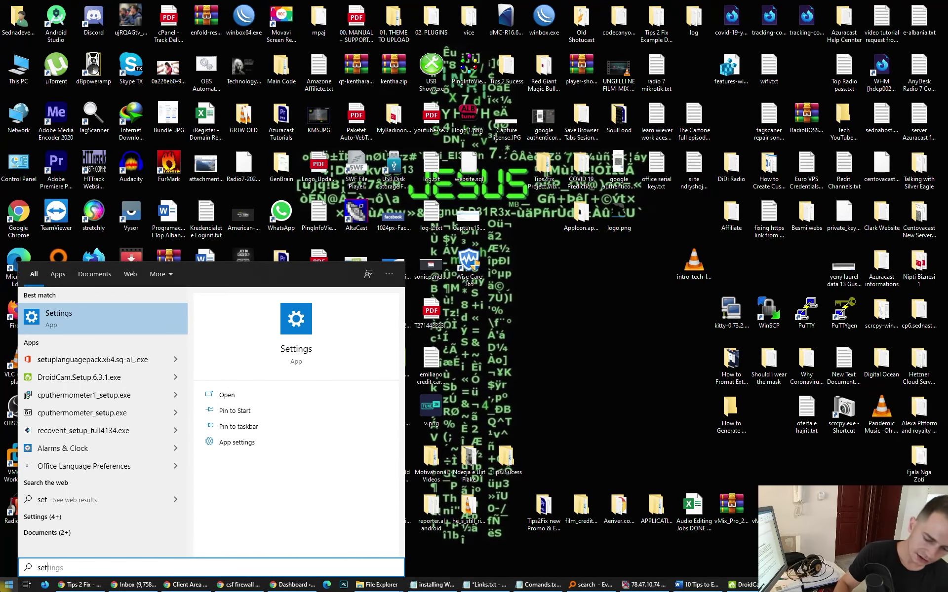
{"action": "key", "text": "Return"}
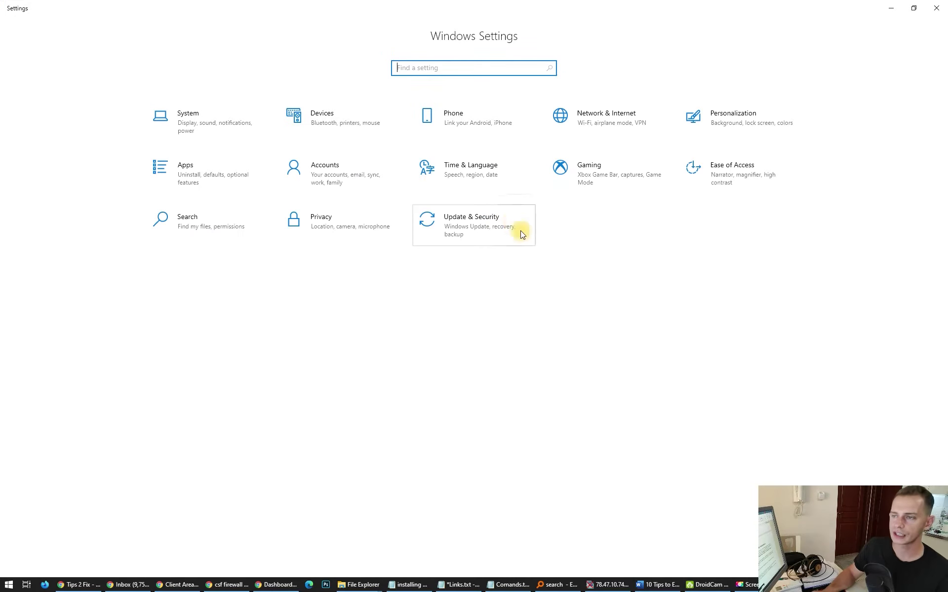
{"action": "left_click", "coordinate": [733, 131]}
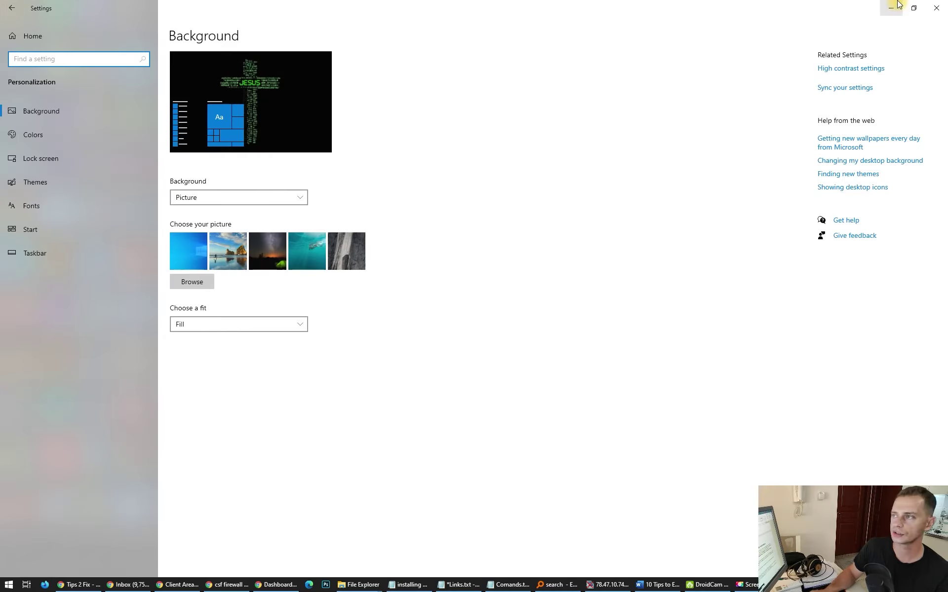
{"action": "left_click", "coordinate": [914, 8]}
{"action": "right_click", "coordinate": [580, 351]}
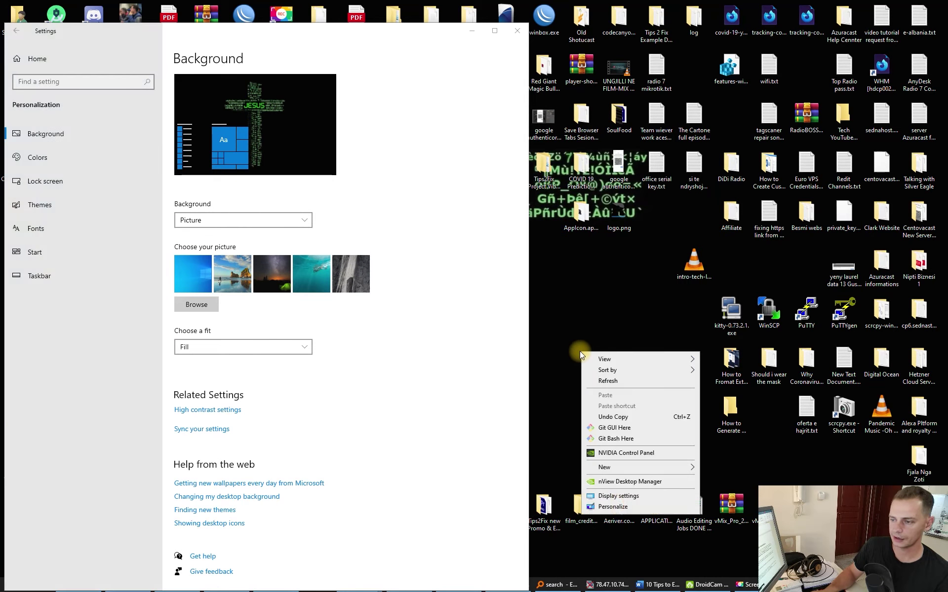
{"action": "left_click", "coordinate": [602, 512]}
{"action": "double_click", "coordinate": [323, 31]}
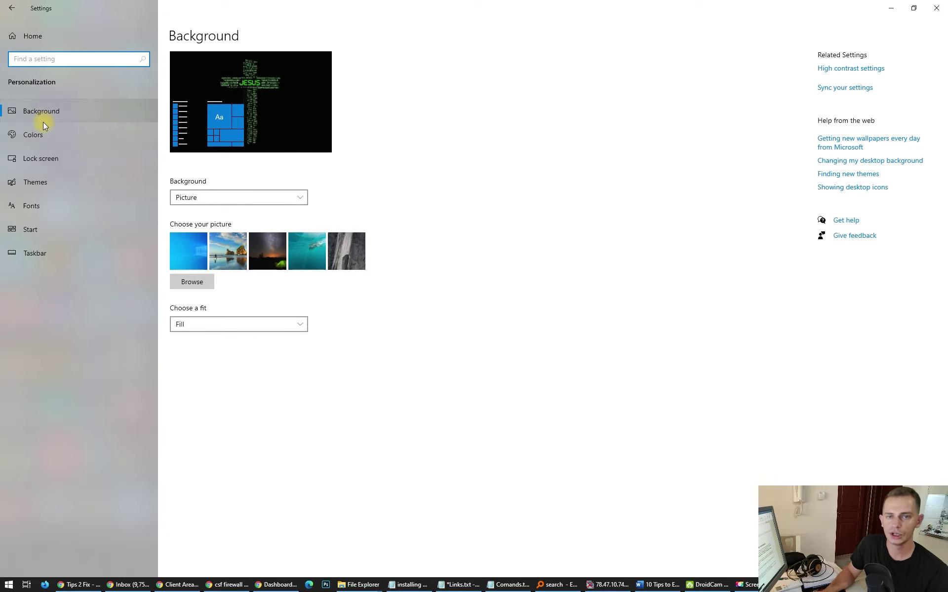
Step: Turn off transparency effects in the color settings
{"action": "left_click", "coordinate": [57, 140]}
{"action": "left_click", "coordinate": [182, 370]}
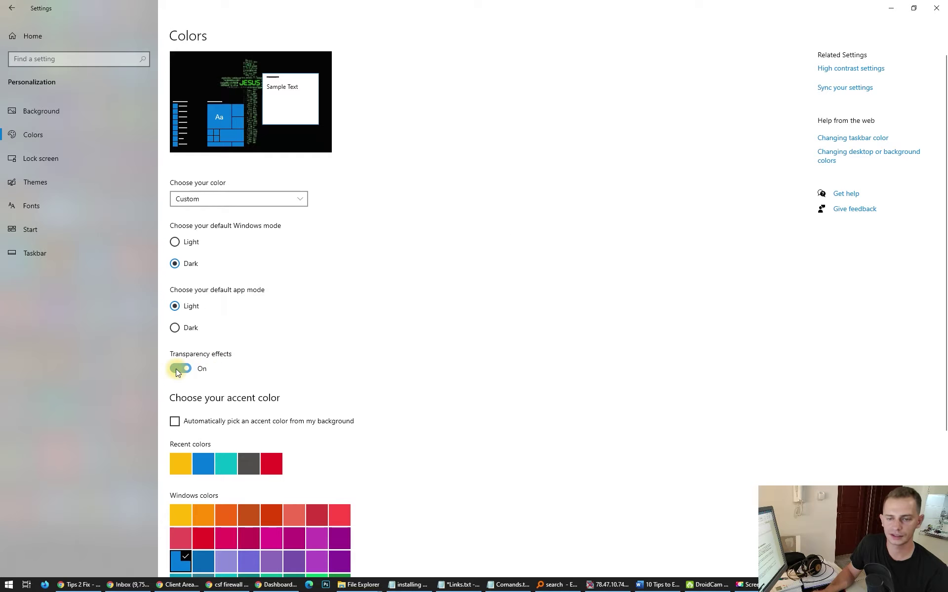
{"action": "left_click", "coordinate": [186, 370]}
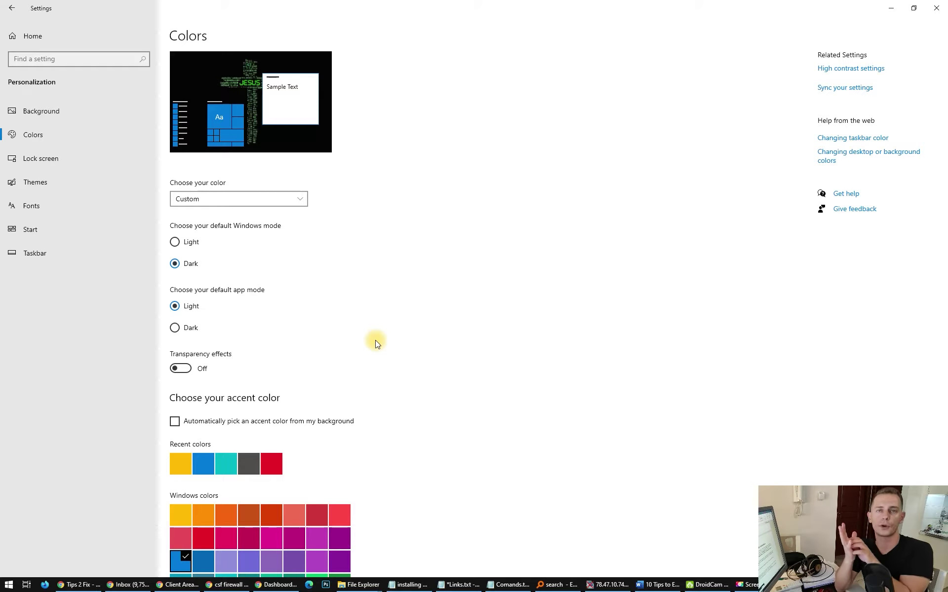
{"action": "scroll", "coordinate": [550, 265], "scroll_direction": "down", "scroll_amount": 4}
{"action": "scroll", "coordinate": [550, 265], "scroll_direction": "up", "scroll_amount": 5}
Step: Restore the Settings window to a smaller size, move it aside, and open the System page from Control Panel
{"action": "left_click", "coordinate": [914, 9]}
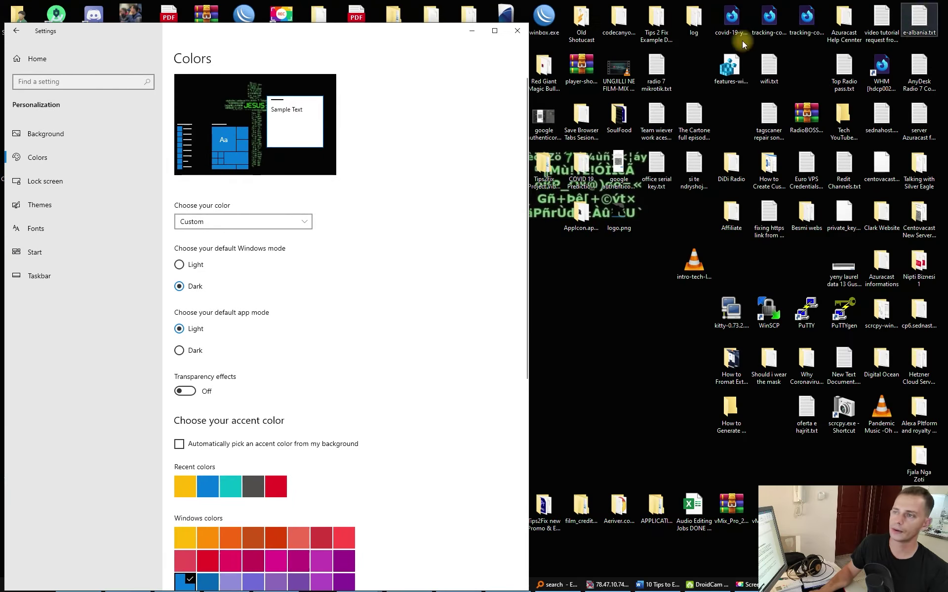
{"action": "left_click_drag", "start_coordinate": [266, 31], "coordinate": [497, 12]}
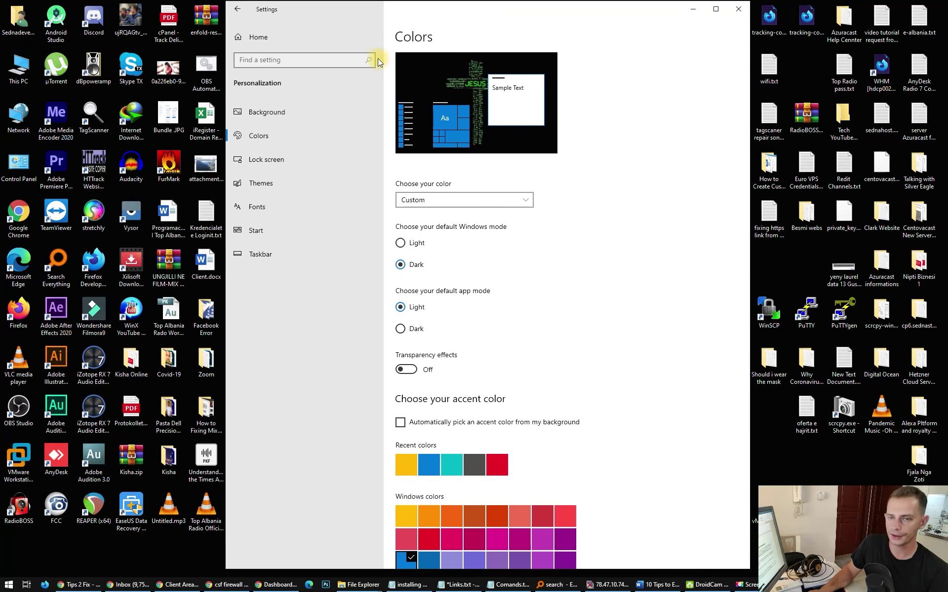
{"action": "left_click", "coordinate": [21, 88]}
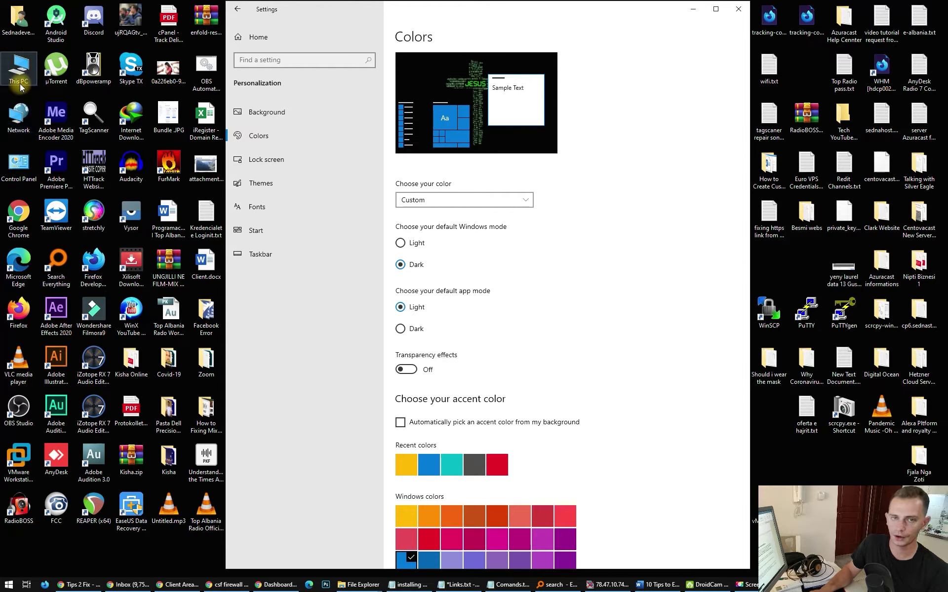
{"action": "double_click", "coordinate": [19, 163]}
{"action": "scroll", "coordinate": [699, 291], "scroll_direction": "down", "scroll_amount": 1}
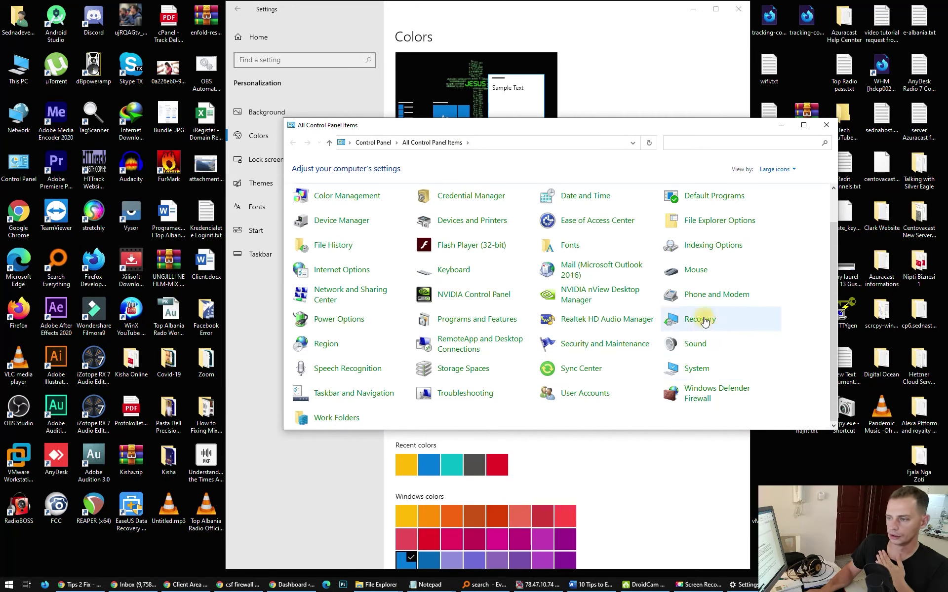
{"action": "left_click", "coordinate": [696, 369]}
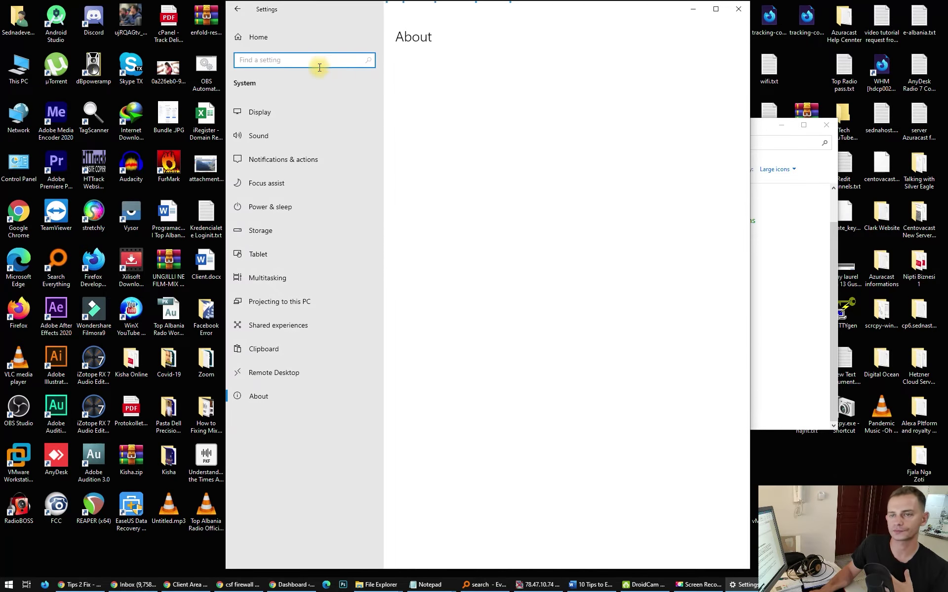
{"action": "key", "text": "super"}
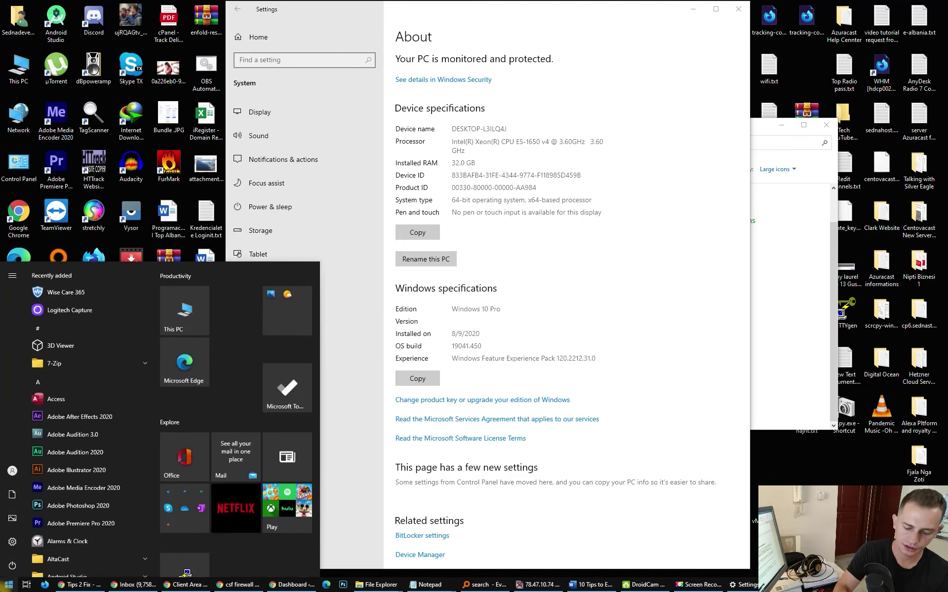
{"action": "type", "text": "su"}
{"action": "key", "text": "BackSpace"}
{"action": "type", "text": "ys"}
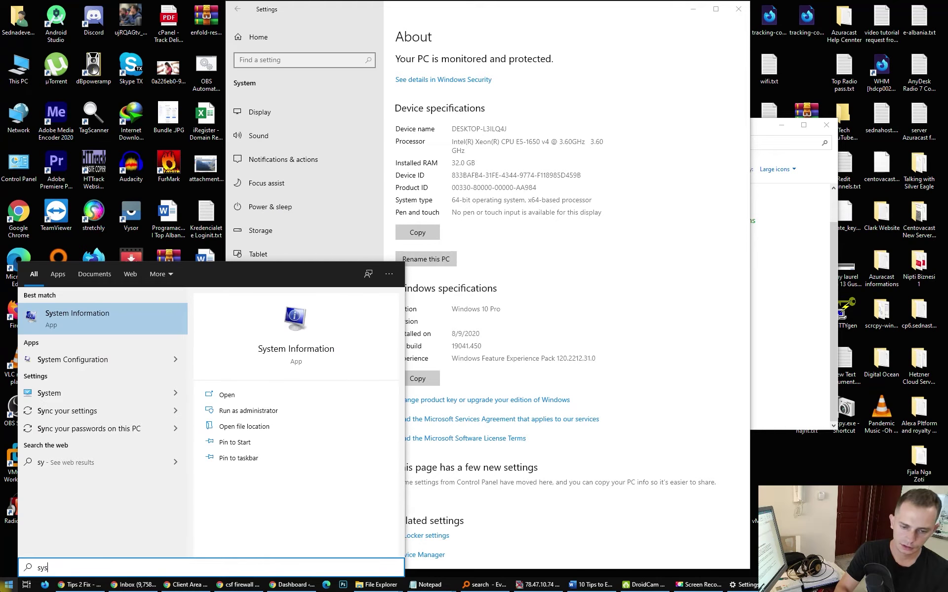
{"action": "type", "text": "te"}
Step: Maximize the About page and open the performance options from the advanced system settings
{"action": "left_click", "coordinate": [715, 9]}
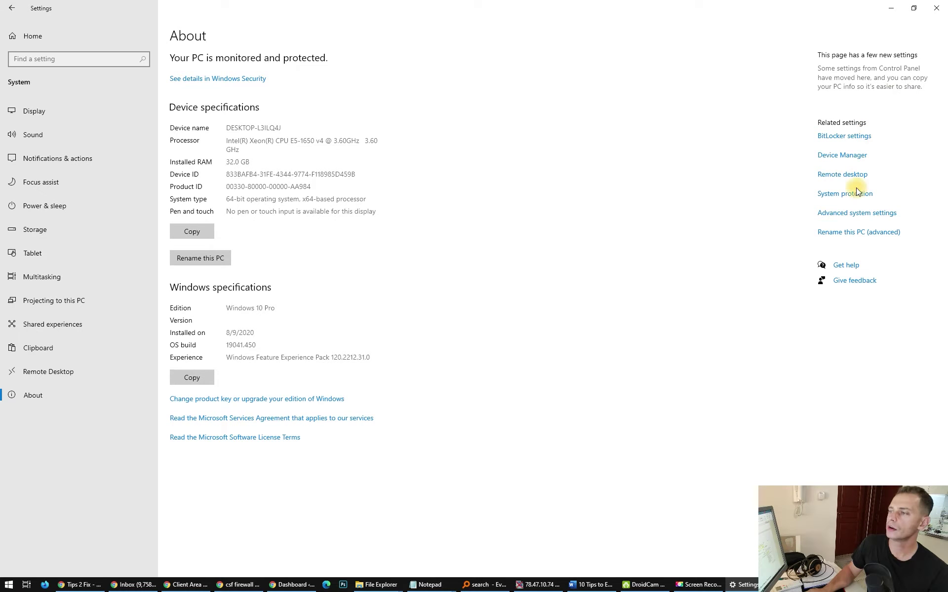
{"action": "left_click", "coordinate": [847, 218]}
{"action": "left_click_drag", "start_coordinate": [177, 65], "coordinate": [494, 119]}
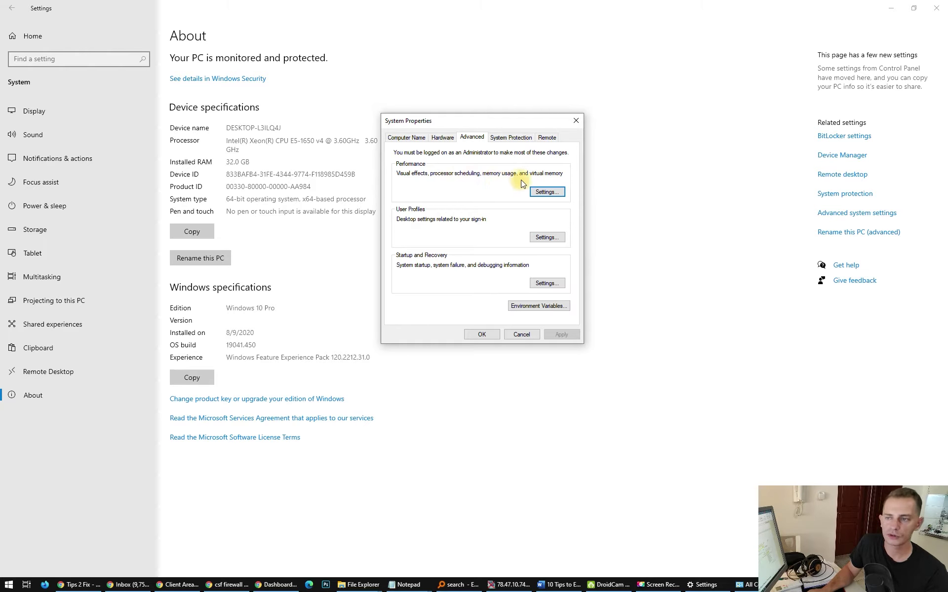
{"action": "left_click", "coordinate": [541, 192]}
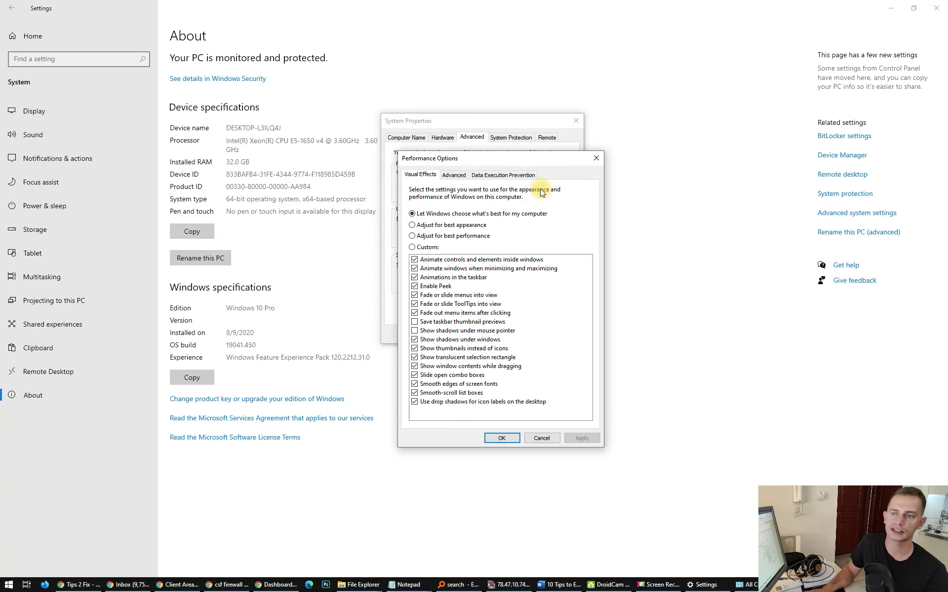
{"action": "left_click_drag", "start_coordinate": [489, 158], "coordinate": [511, 63]}
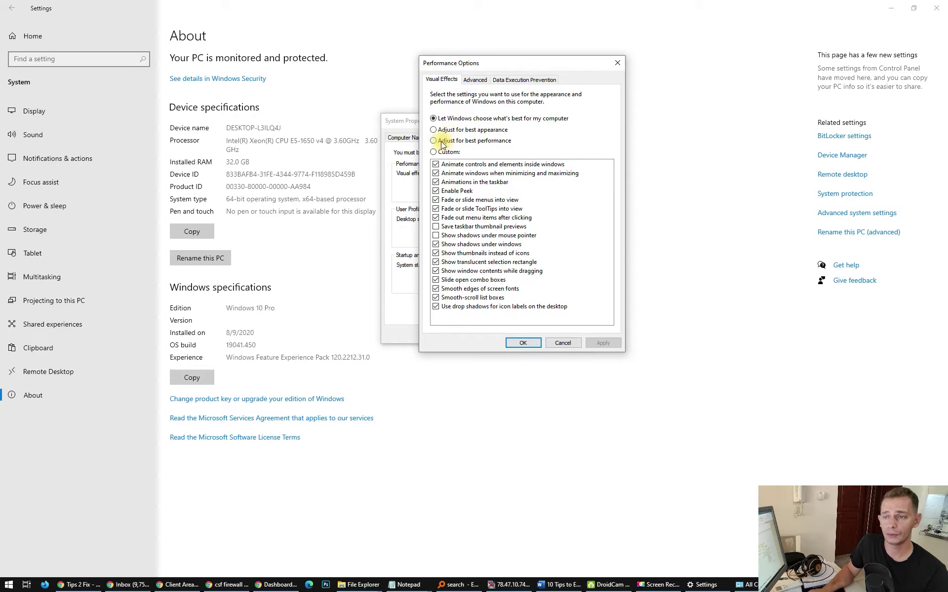
Step: Adjust visual effects for best performance, but keep thumbnails instead of icons and smooth edges of screen fonts, and apply the changes
{"action": "left_click", "coordinate": [499, 143]}
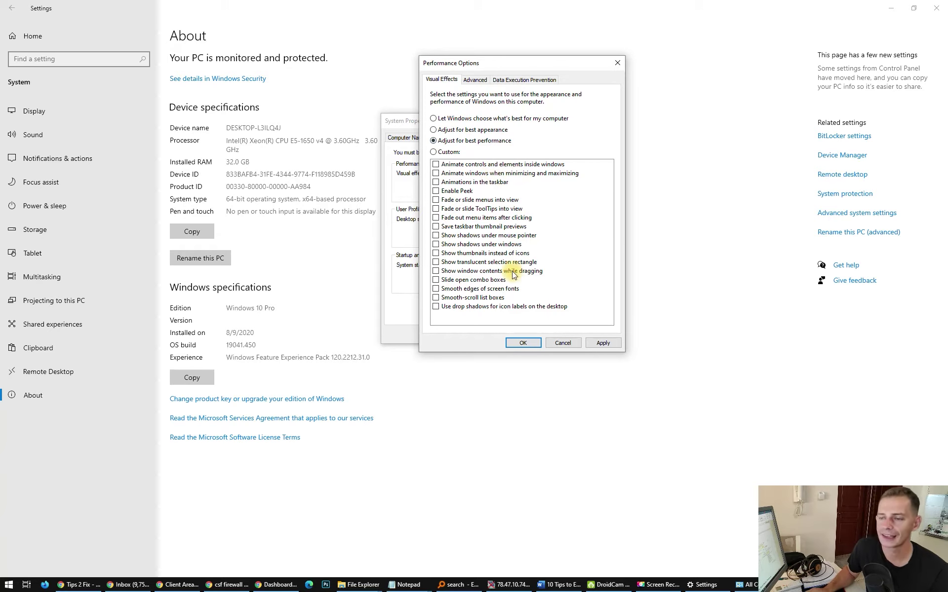
{"action": "left_click", "coordinate": [435, 254]}
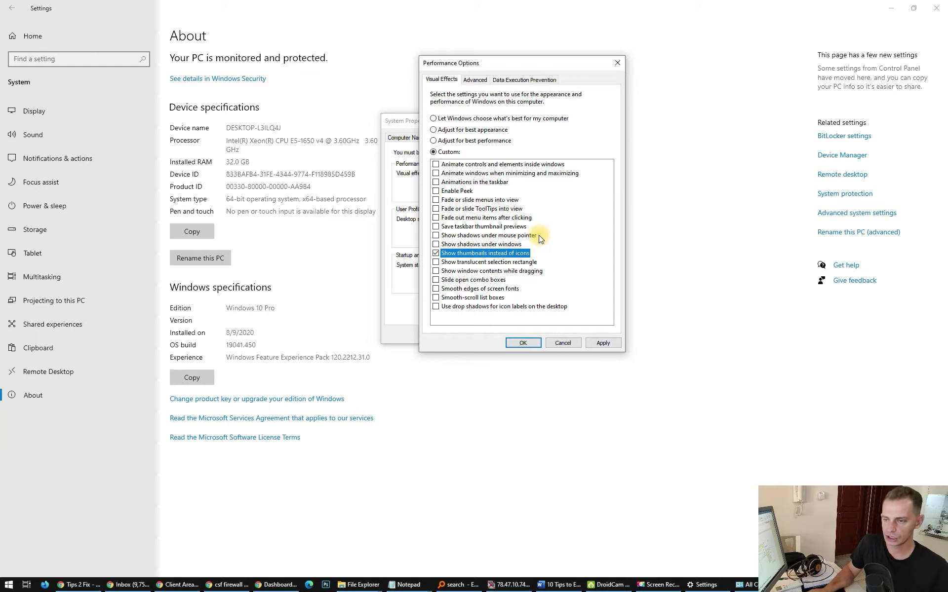
{"action": "left_click", "coordinate": [435, 289]}
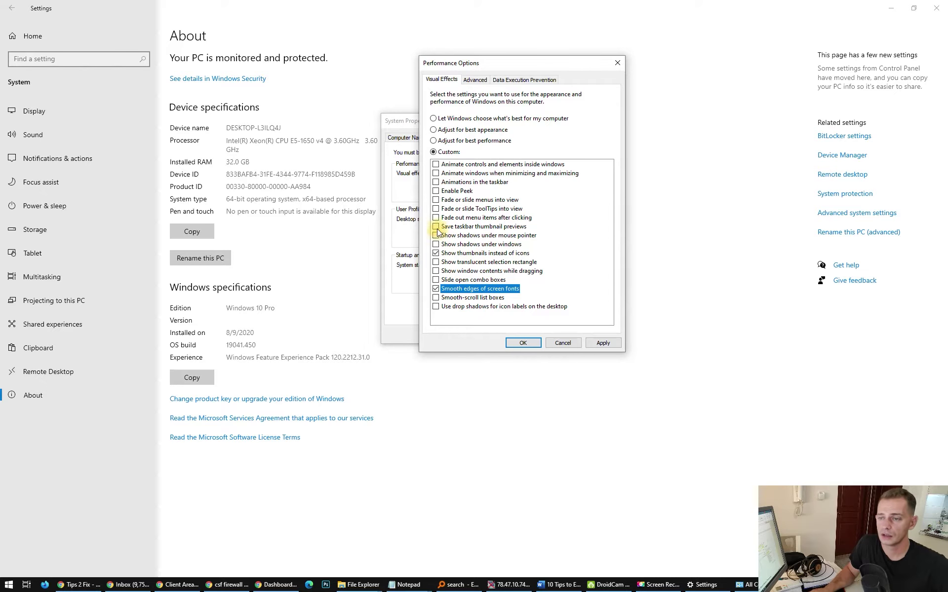
{"action": "left_click", "coordinate": [601, 343]}
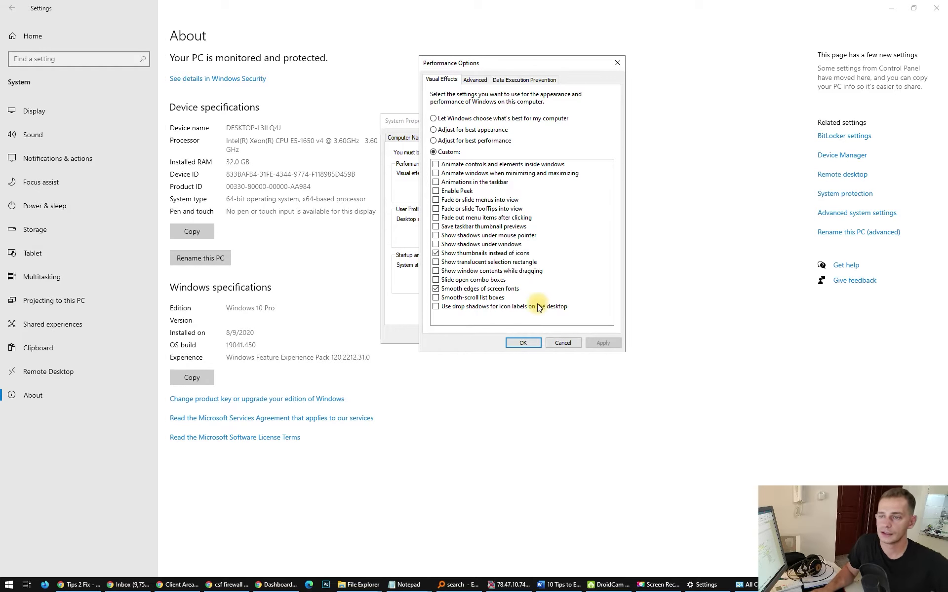
{"action": "left_click", "coordinate": [519, 341]}
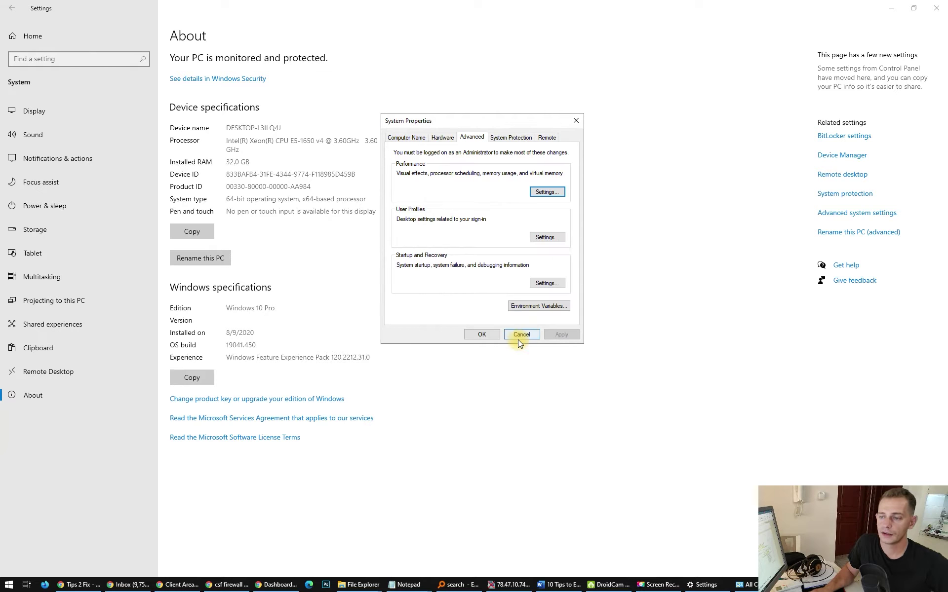
{"action": "left_click", "coordinate": [481, 336]}
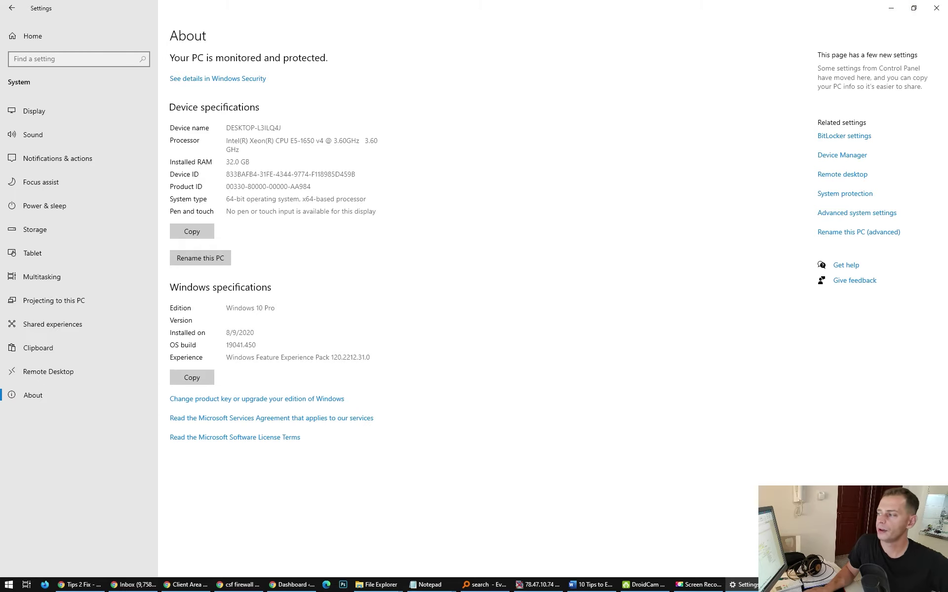
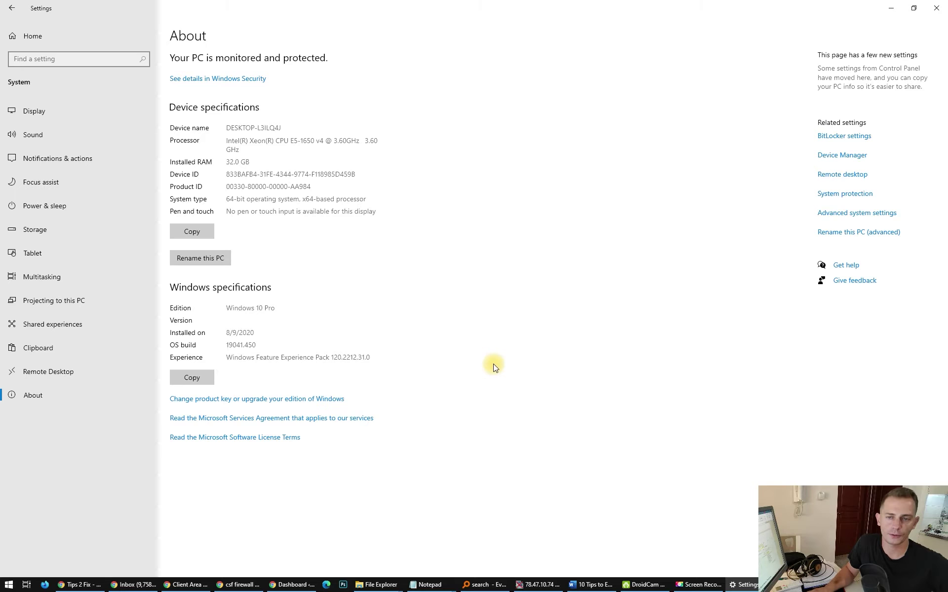
Step: Switch to the Word document and read the section on reducing the boot menu time-out
{"action": "key", "text": "alt+Tab"}
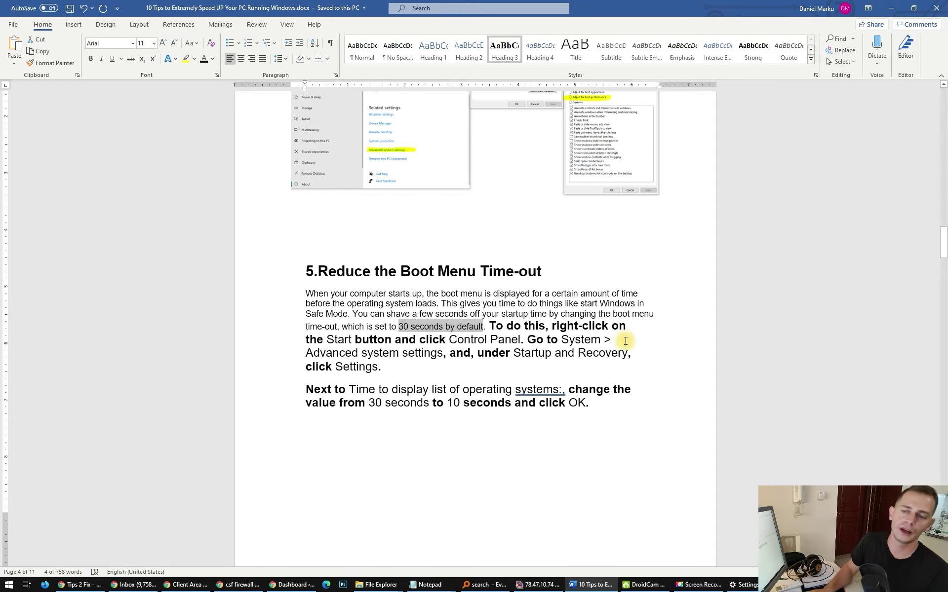
{"action": "left_click", "coordinate": [552, 269]}
{"action": "left_click", "coordinate": [288, 280]}
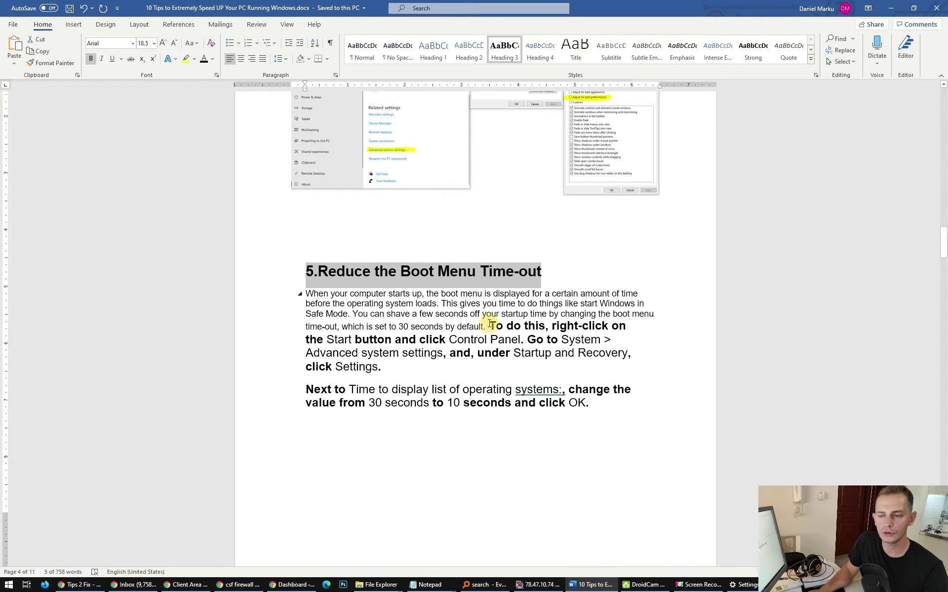
{"action": "left_click_drag", "start_coordinate": [486, 327], "coordinate": [399, 326]}
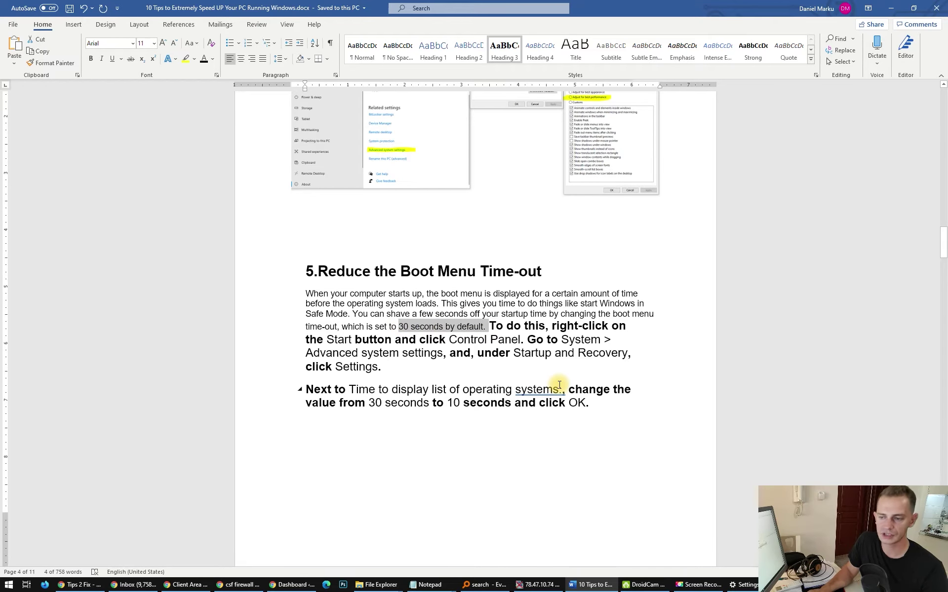
{"action": "left_click_drag", "start_coordinate": [453, 404], "coordinate": [466, 416]}
{"action": "scroll", "coordinate": [565, 399], "scroll_direction": "down", "scroll_amount": 1}
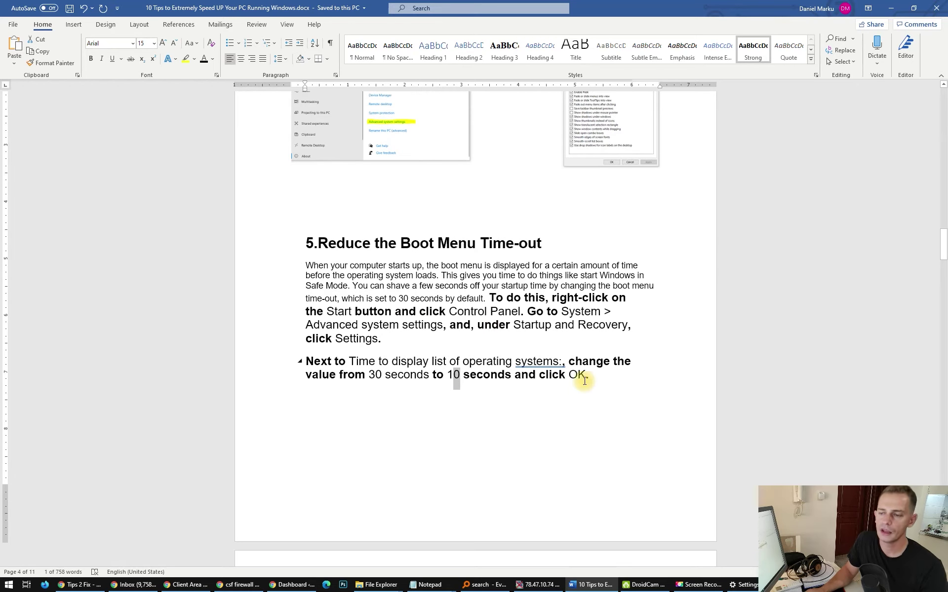
Step: Open the System page from Windows search and bring up the Startup and Recovery settings under the advanced system settings
{"action": "left_click", "coordinate": [9, 585]}
{"action": "type", "text": "sys"}
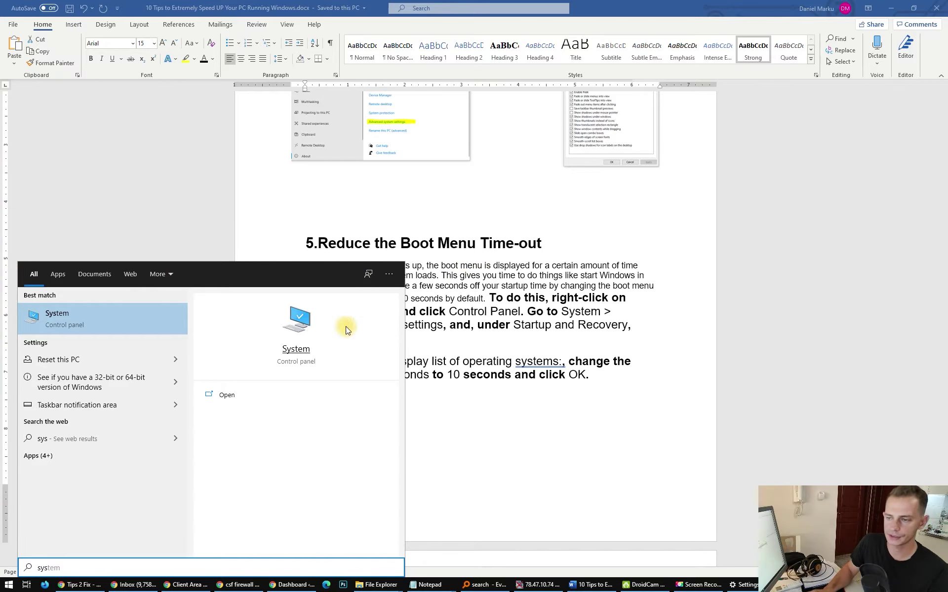
{"action": "left_click", "coordinate": [103, 317]}
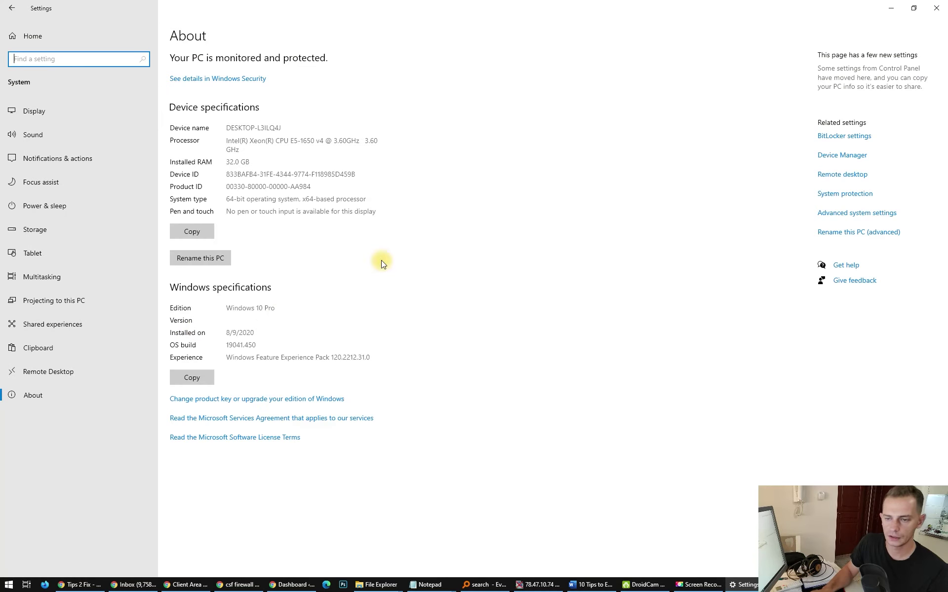
{"action": "left_click", "coordinate": [842, 212]}
{"action": "left_click_drag", "start_coordinate": [212, 69], "coordinate": [550, 126]}
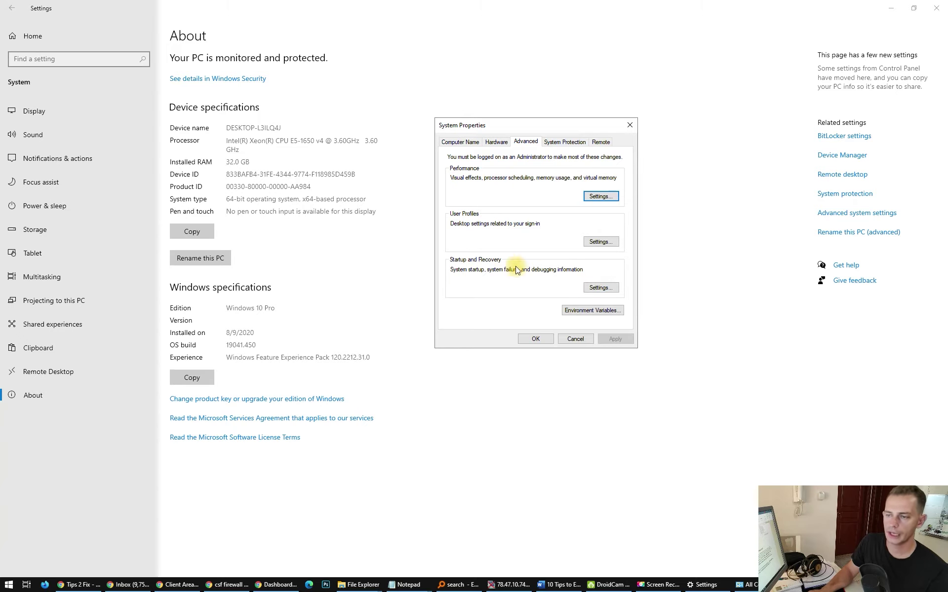
{"action": "left_click", "coordinate": [604, 290]}
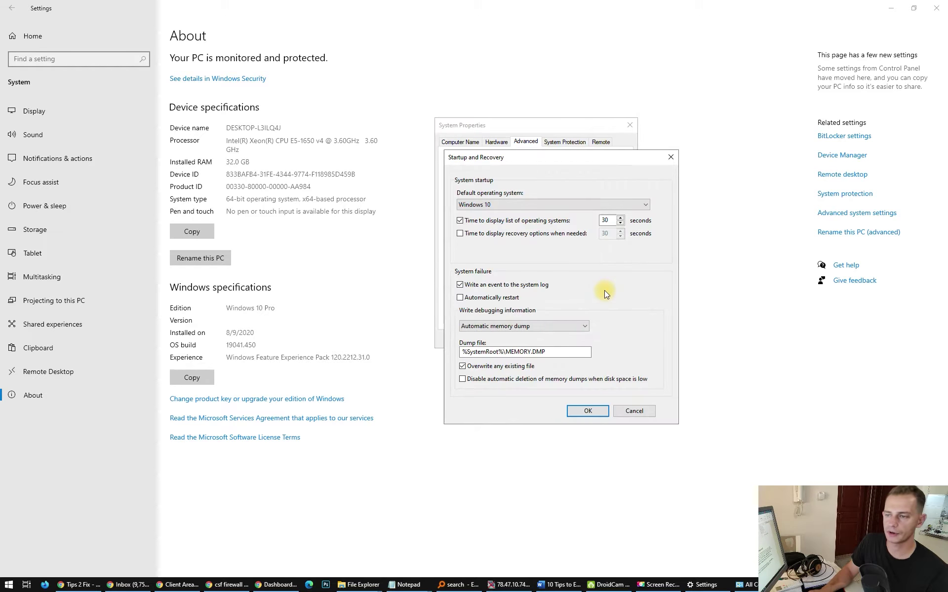
Step: Set the time to display the list of operating systems to 10 seconds and confirm the Startup and Recovery and System Properties dialogs
{"action": "double_click", "coordinate": [606, 220]}
{"action": "type", "text": "10"}
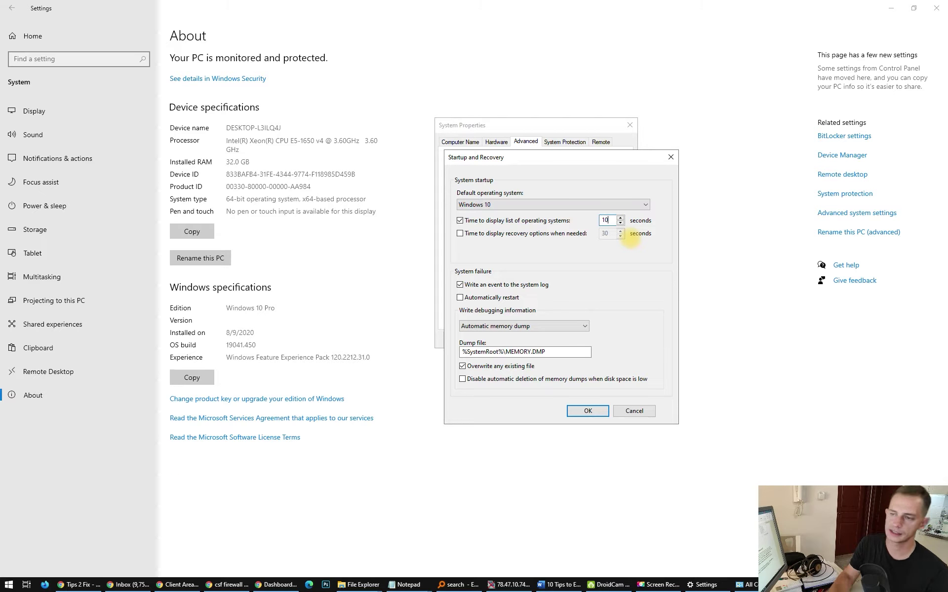
{"action": "left_click", "coordinate": [590, 410]}
{"action": "left_click", "coordinate": [537, 338]}
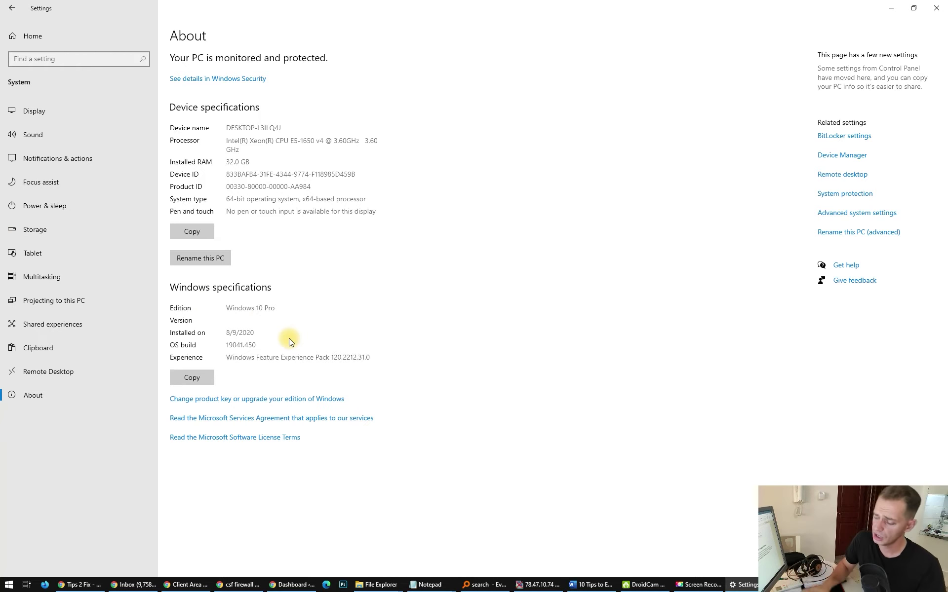
Step: Open the Notifications & actions page in the system settings and turn off tips, tricks, and suggestions as you use Windows
{"action": "left_click", "coordinate": [8, 585]}
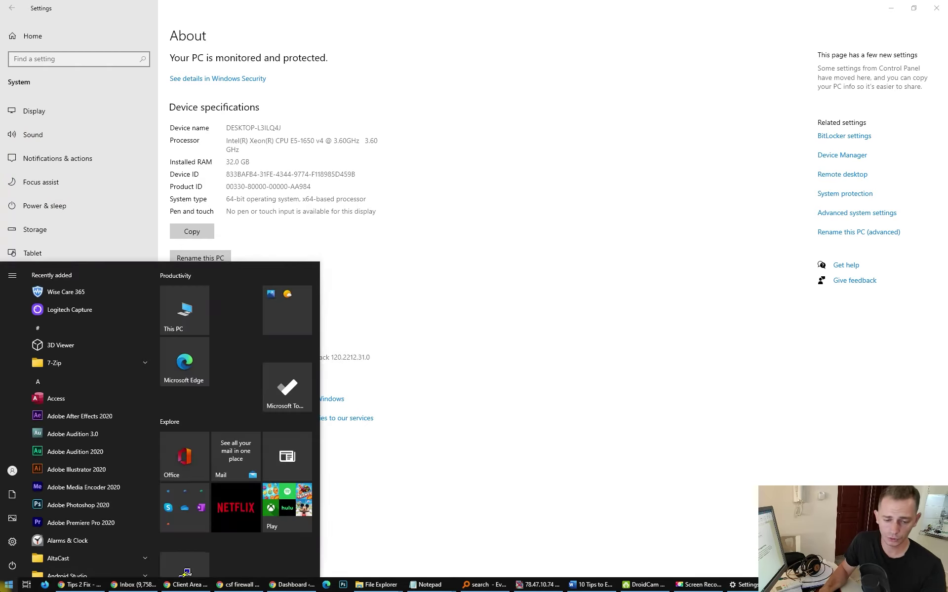
{"action": "type", "text": "sed"}
{"action": "key", "text": "BackSpace"}
{"action": "key", "text": "Return"}
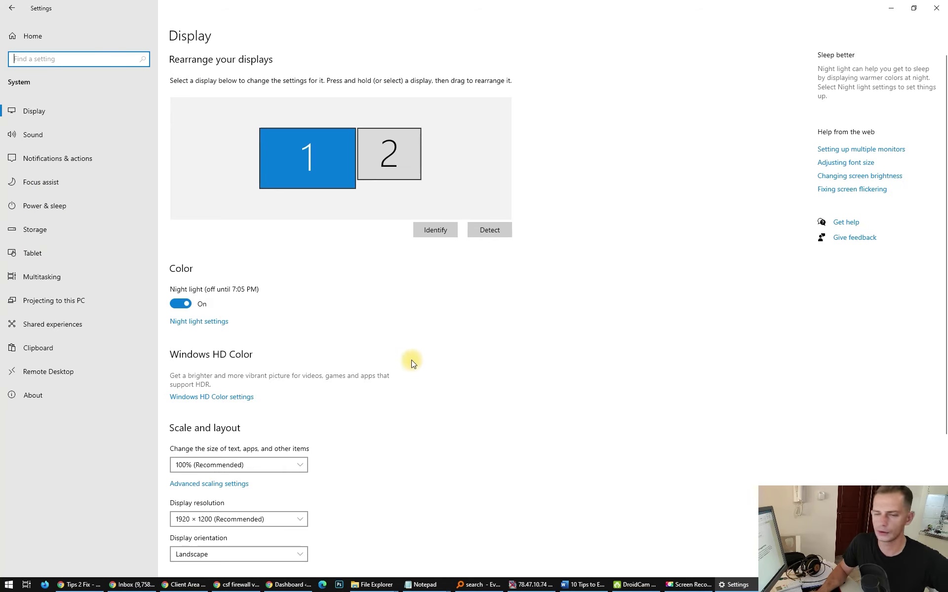
{"action": "left_click", "coordinate": [88, 163]}
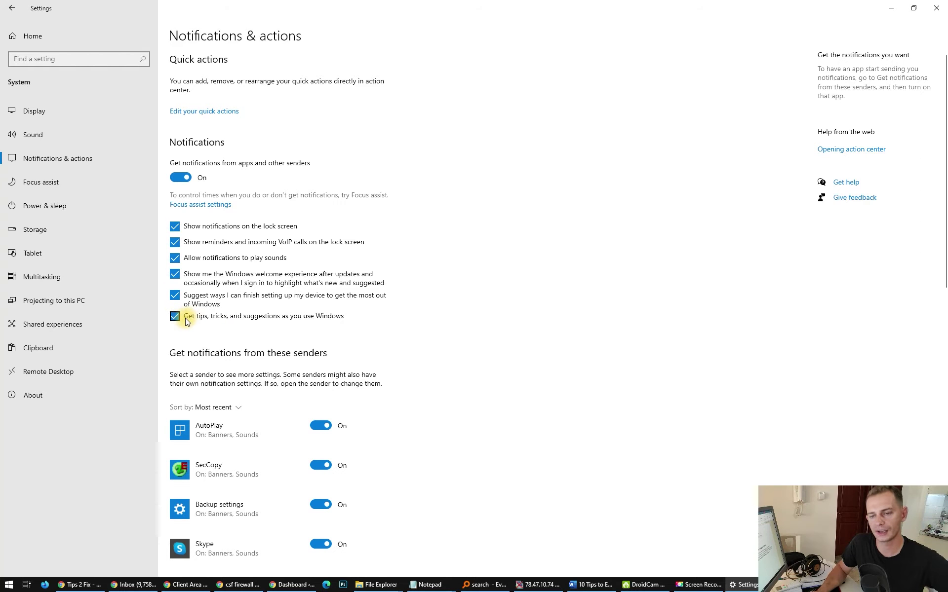
{"action": "left_click", "coordinate": [313, 317]}
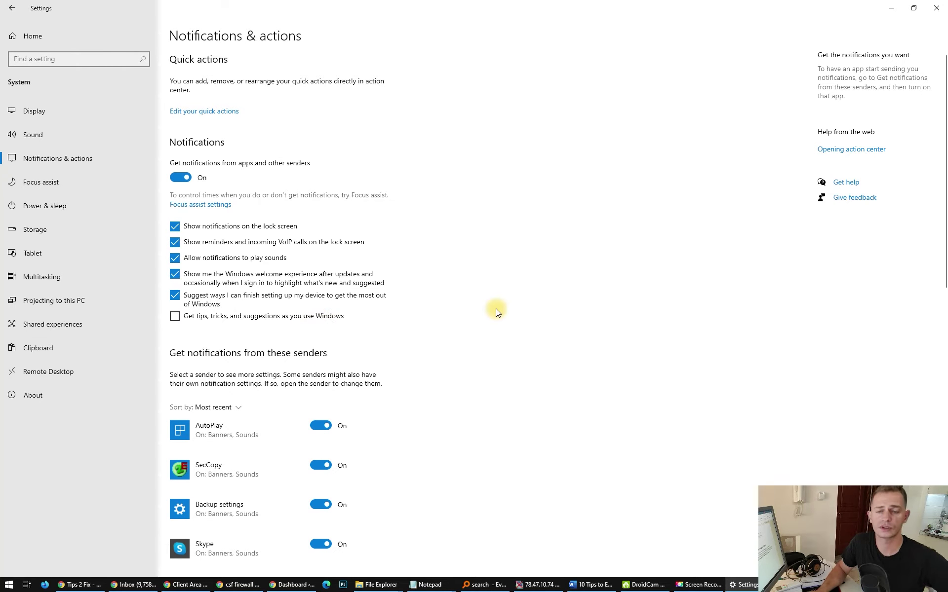
Step: Turn off notifications from apps and other senders
{"action": "scroll", "coordinate": [495, 309], "scroll_direction": "down", "scroll_amount": 2}
{"action": "scroll", "coordinate": [496, 309], "scroll_direction": "up", "scroll_amount": 2}
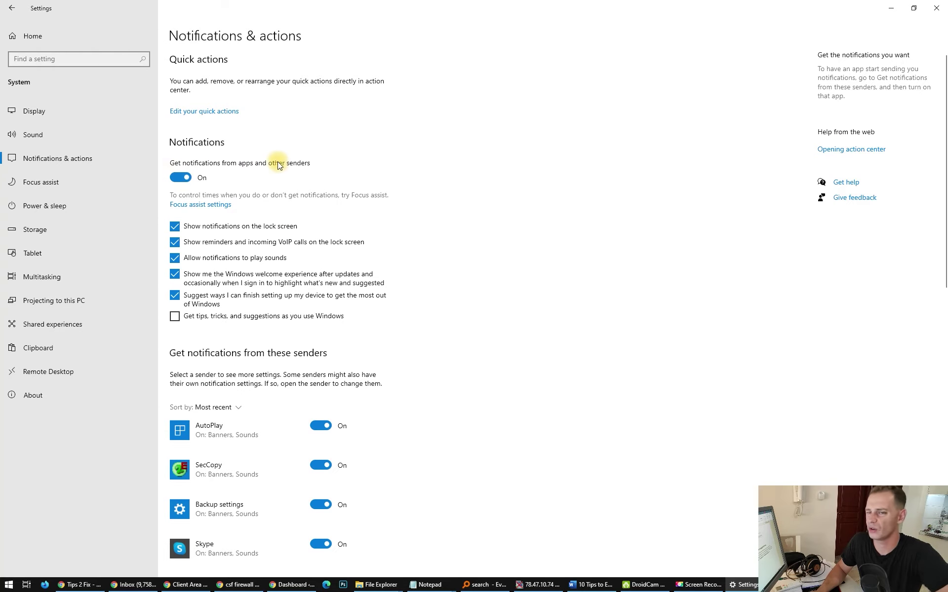
{"action": "left_click", "coordinate": [181, 180]}
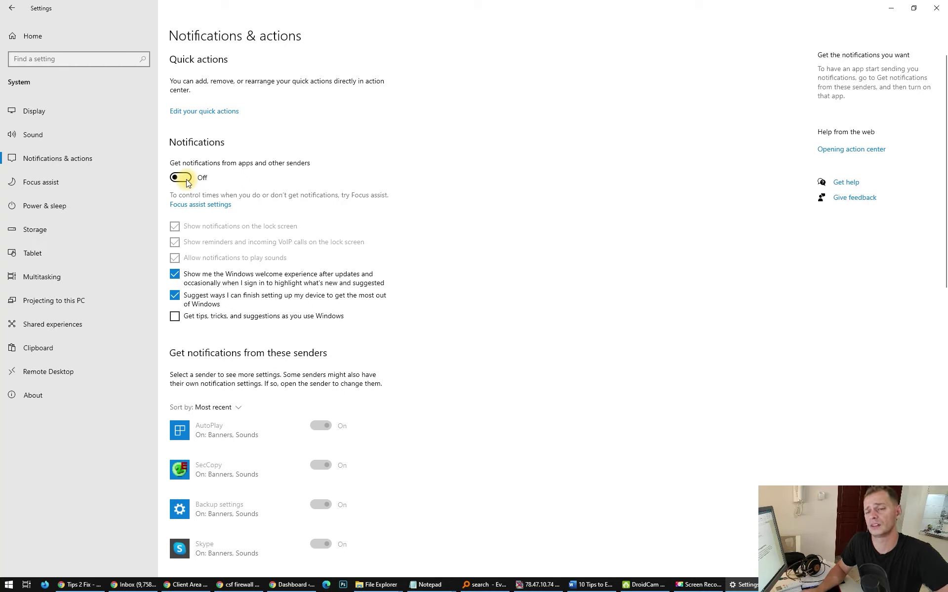
{"action": "left_click", "coordinate": [186, 182]}
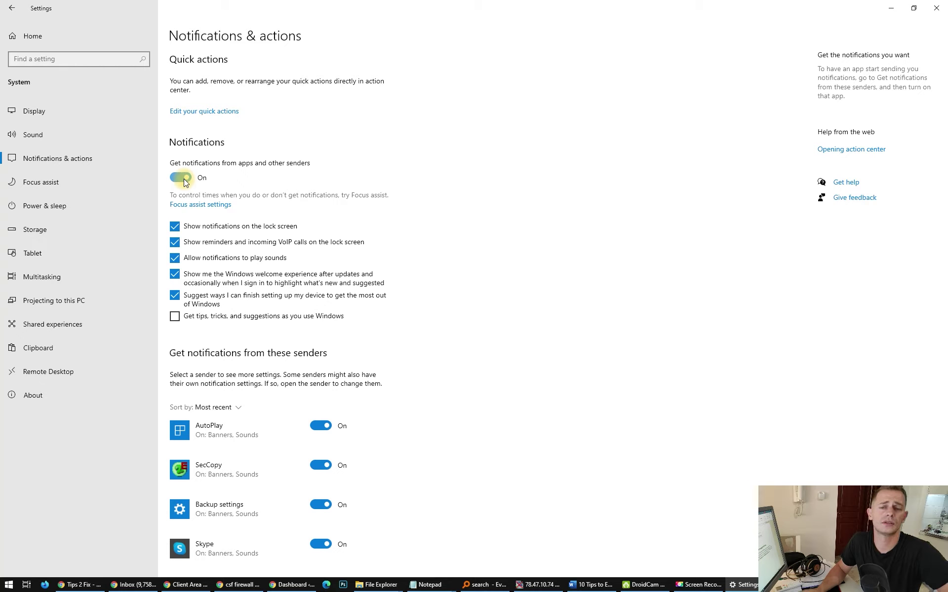
{"action": "left_click", "coordinate": [185, 180]}
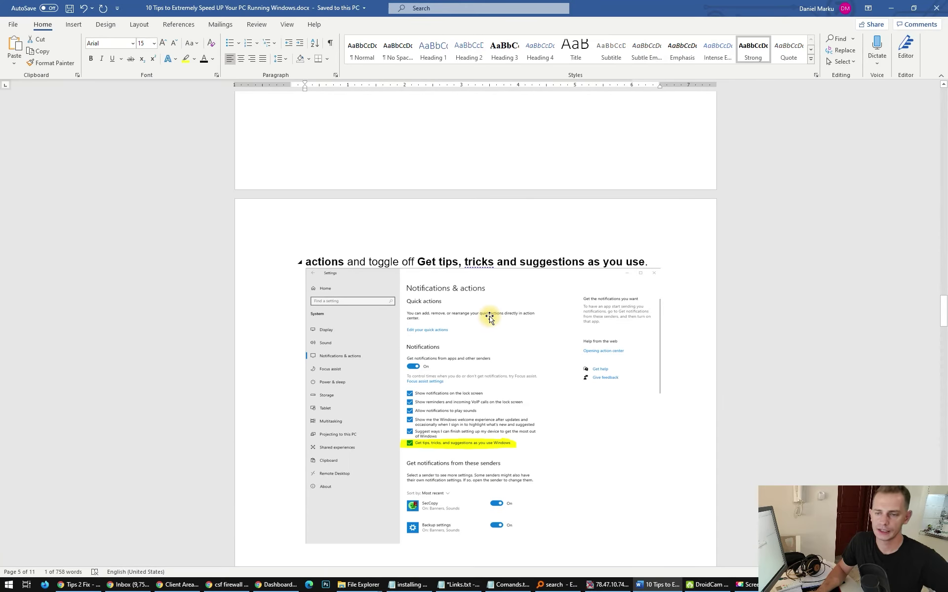
Step: Read the Word document's section on turning off the search index, including the sentence about SSD disks
{"action": "scroll", "coordinate": [489, 318], "scroll_direction": "down", "scroll_amount": 10}
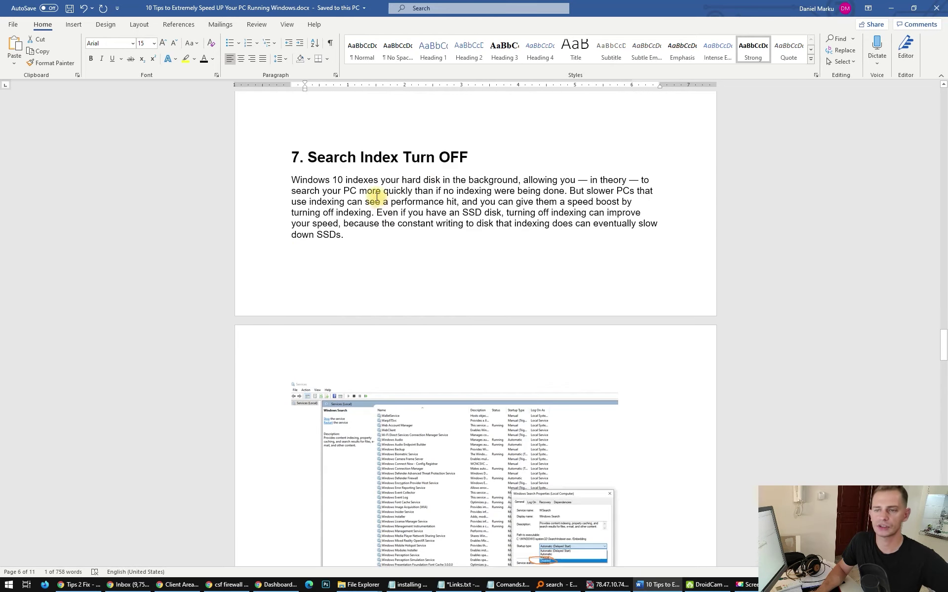
{"action": "left_click_drag", "start_coordinate": [472, 153], "coordinate": [298, 158]}
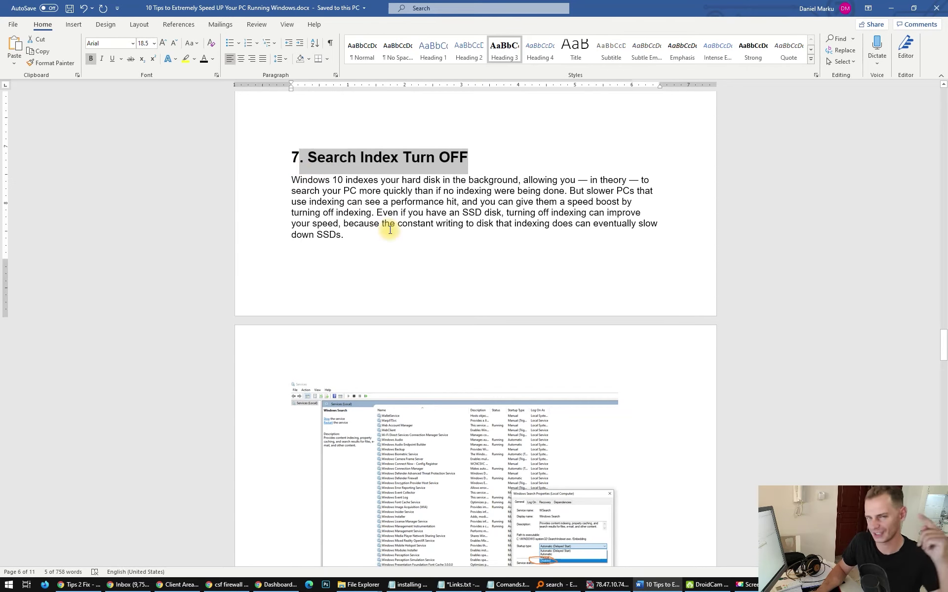
{"action": "left_click", "coordinate": [451, 157]}
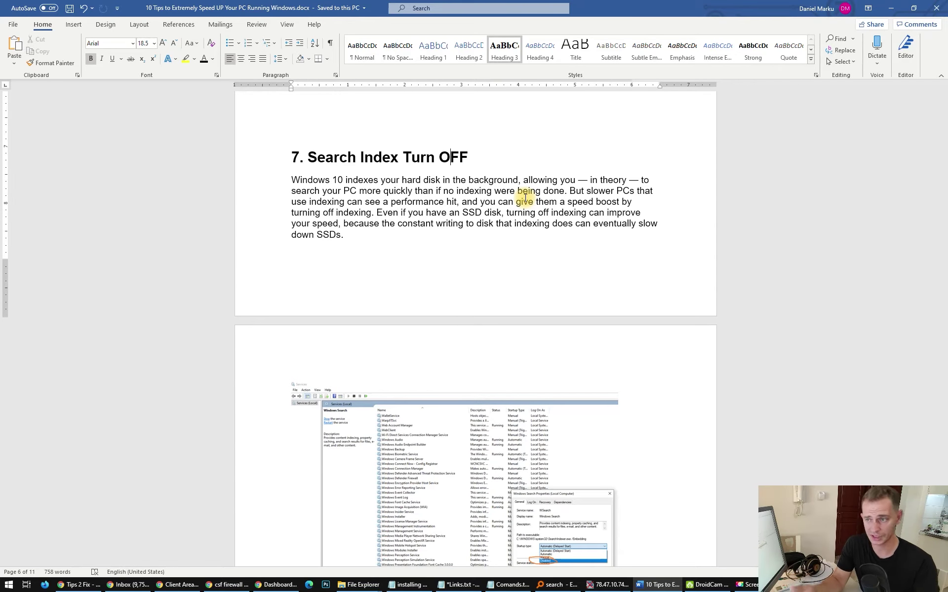
{"action": "left_click_drag", "start_coordinate": [377, 213], "coordinate": [499, 214]}
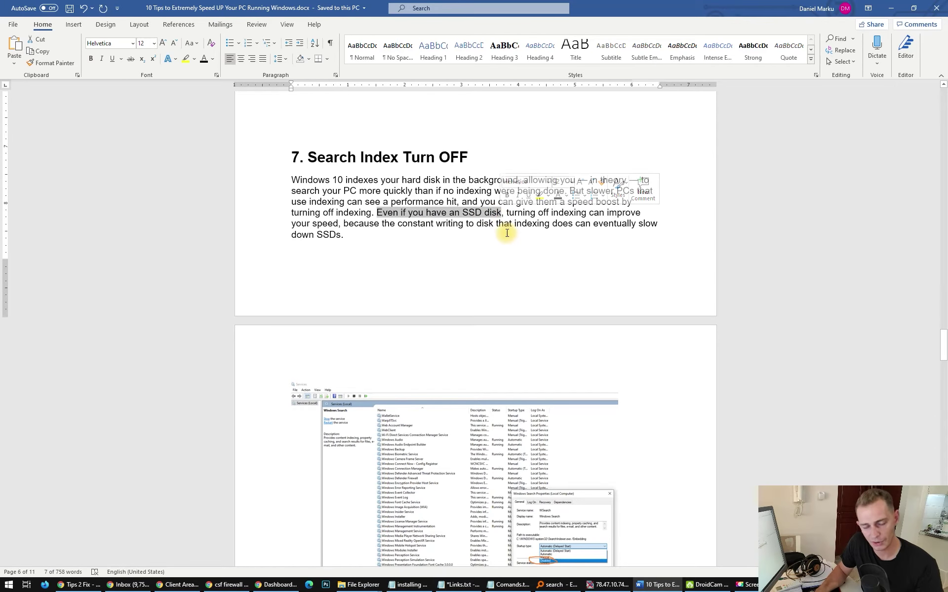
{"action": "left_click", "coordinate": [506, 228]}
{"action": "scroll", "coordinate": [507, 232], "scroll_direction": "down", "scroll_amount": 2}
Step: Open the Services app, find the Windows Search service, and open its properties
{"action": "key", "text": "super"}
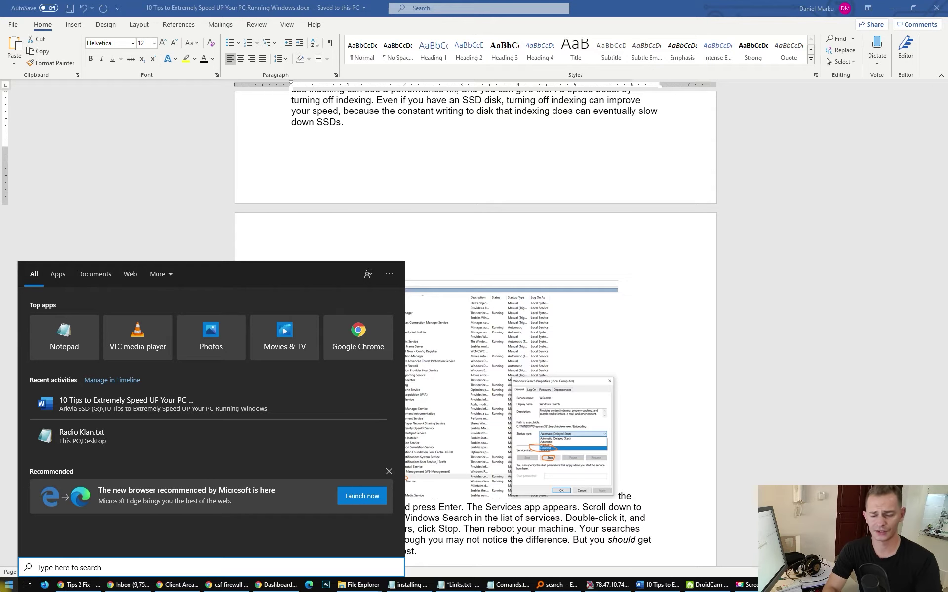
{"action": "type", "text": "serv"}
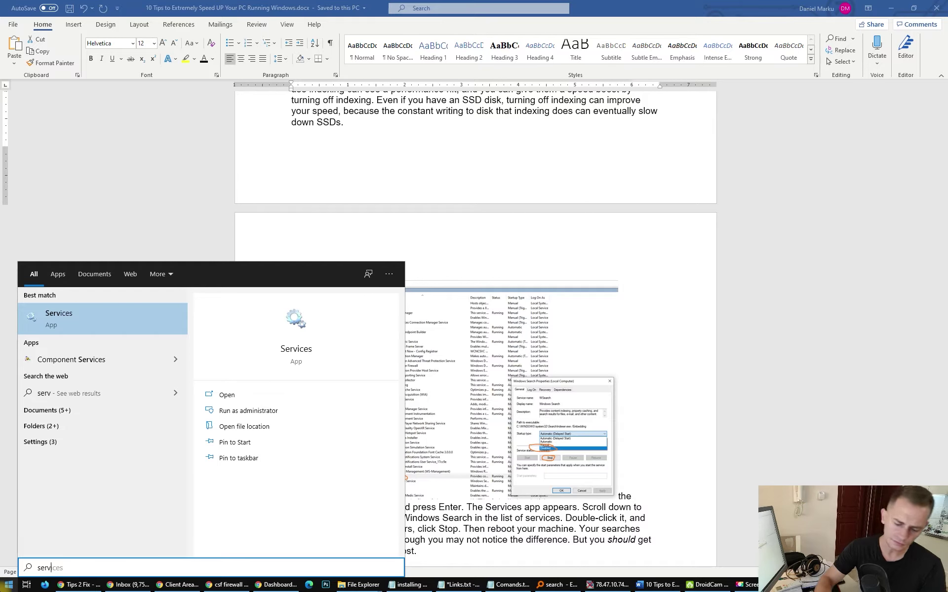
{"action": "key", "text": "Return"}
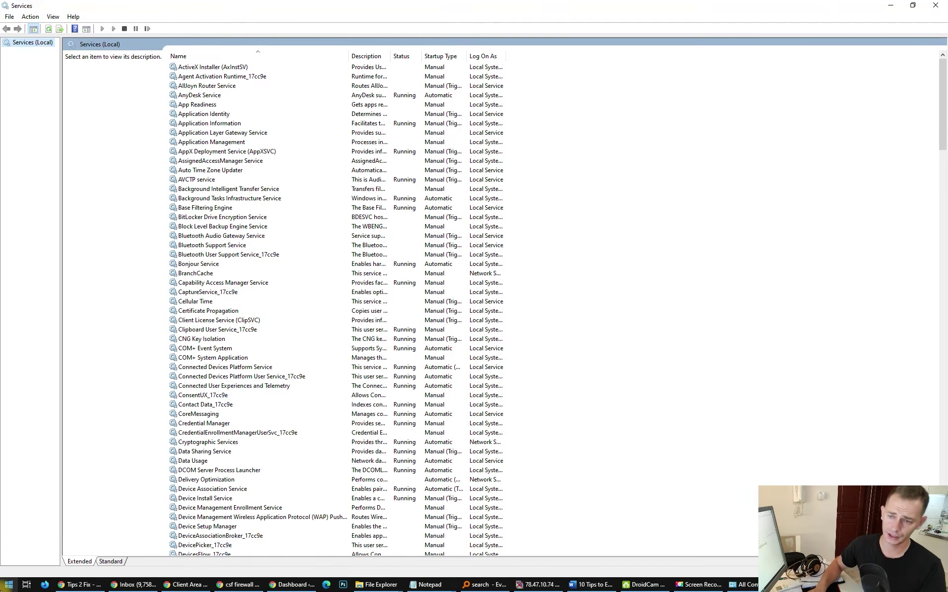
{"action": "left_click", "coordinate": [205, 340]}
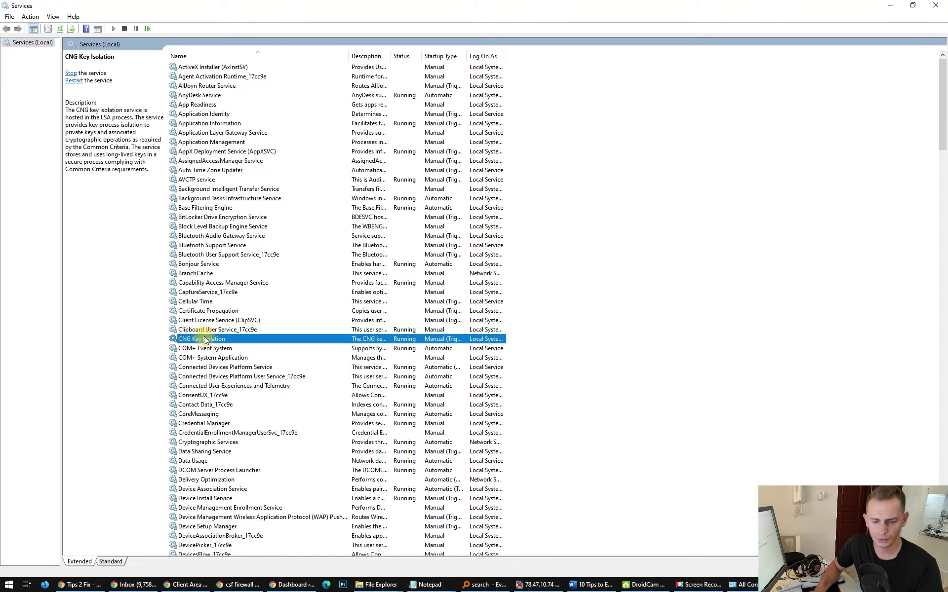
{"action": "key", "text": "w"}
{"action": "key", "text": "Down"}
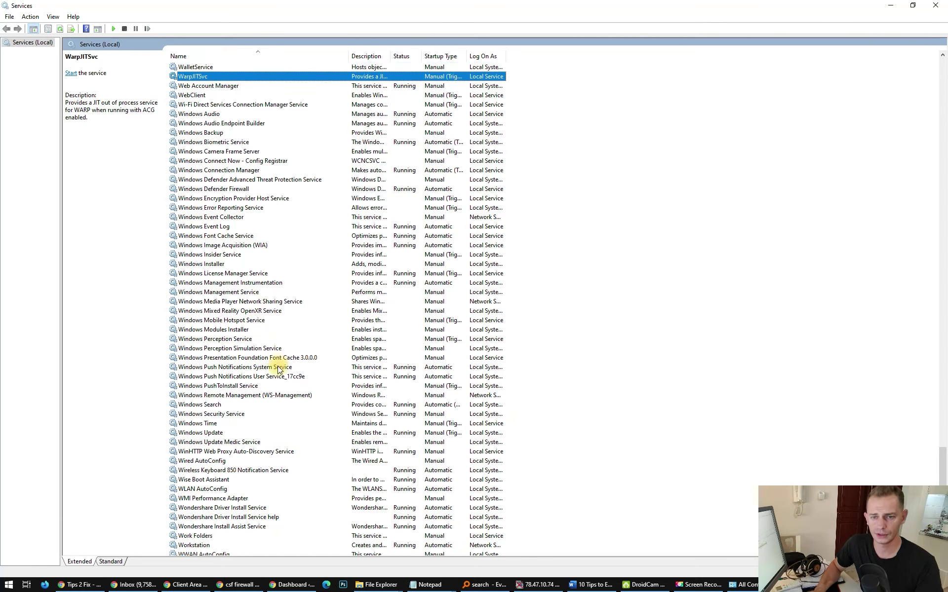
{"action": "key", "text": "Down"}
{"action": "key", "text": "Down"}
{"action": "key", "text": "Down"}
{"action": "left_click", "coordinate": [210, 406]}
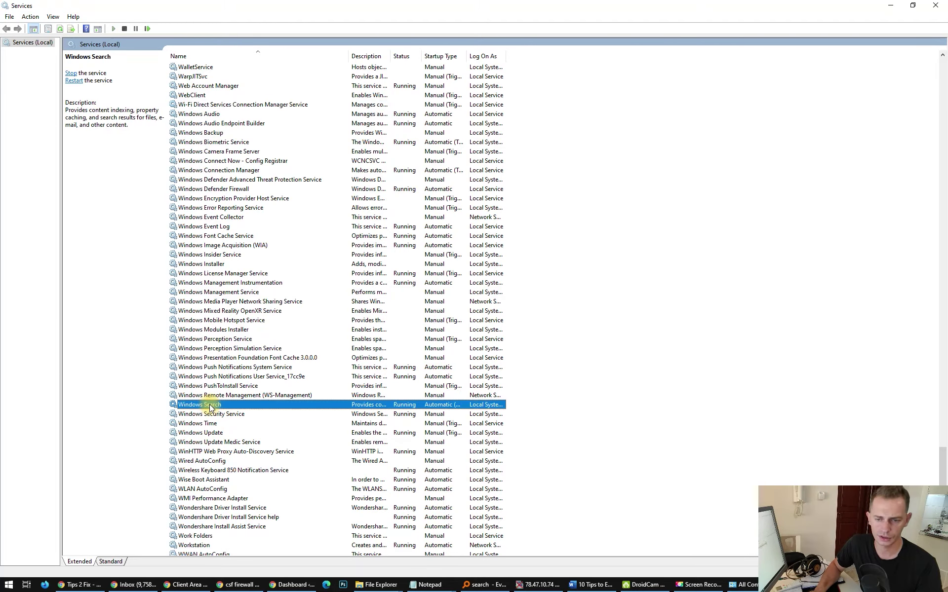
{"action": "double_click", "coordinate": [229, 405]}
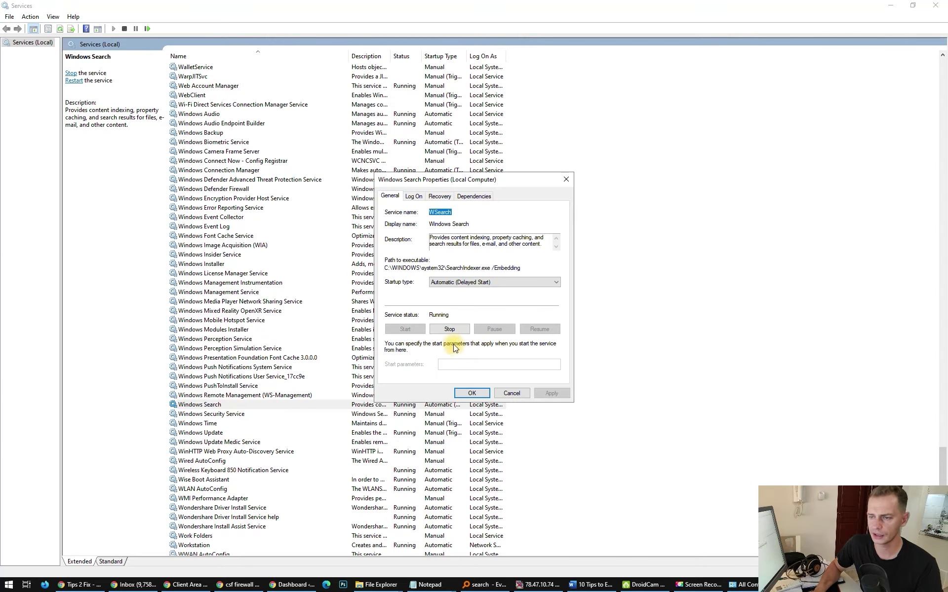
Step: Set the Windows Search startup type to Disabled, apply it, and stop the service
{"action": "left_click", "coordinate": [514, 283]}
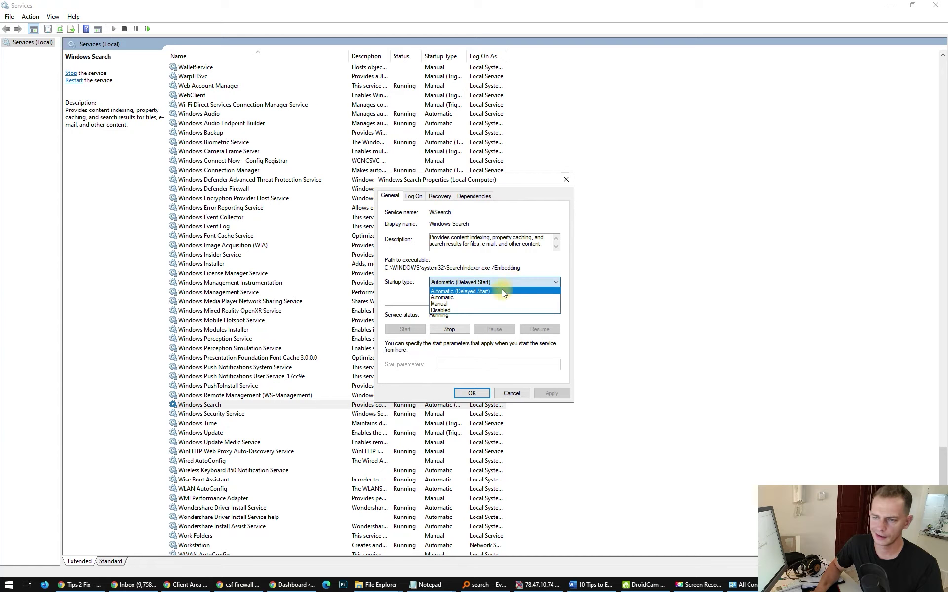
{"action": "left_click", "coordinate": [461, 308]}
{"action": "left_click", "coordinate": [551, 393]}
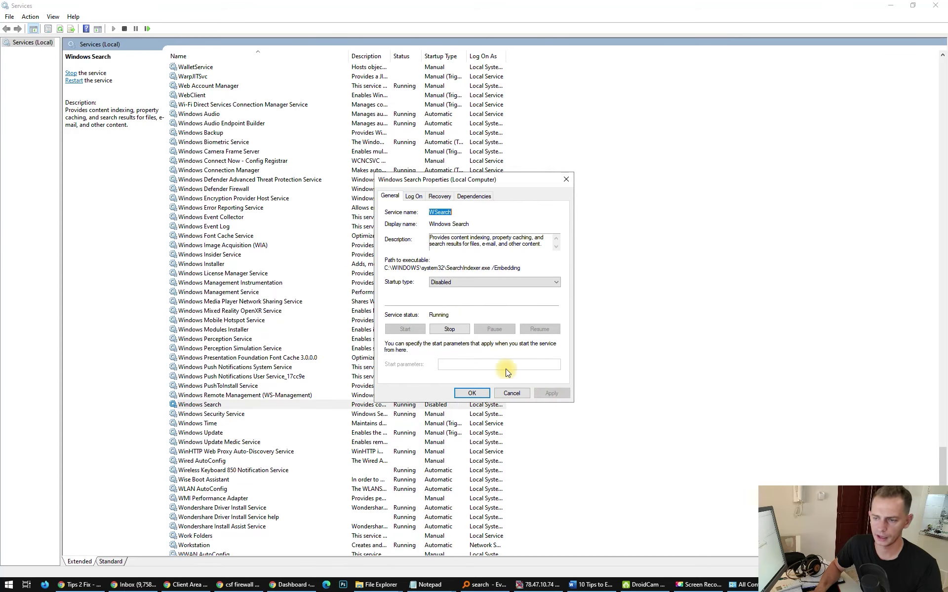
{"action": "left_click", "coordinate": [450, 330]}
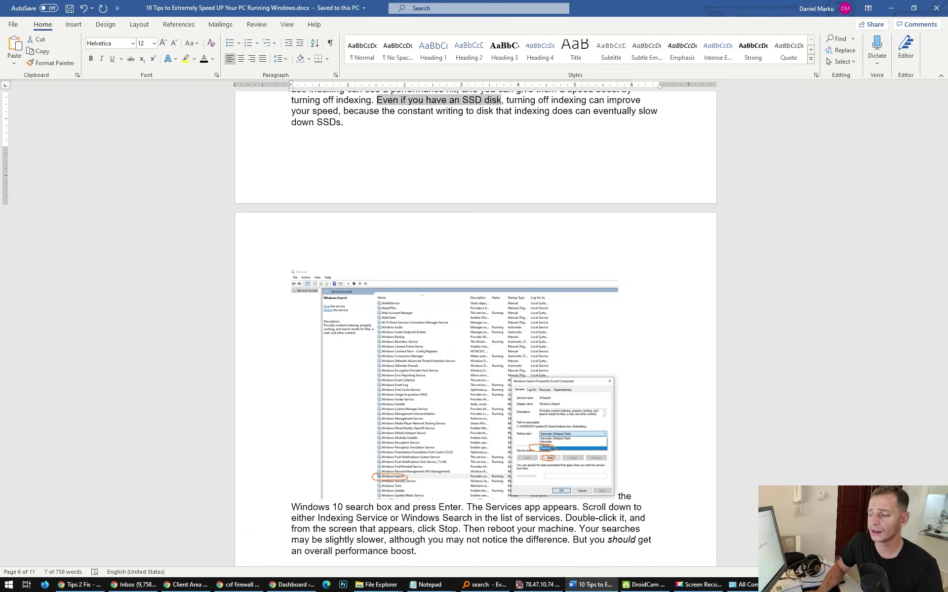
Step: Switch to the Everything search program, view its About information, and close the program
{"action": "key", "text": "Right"}
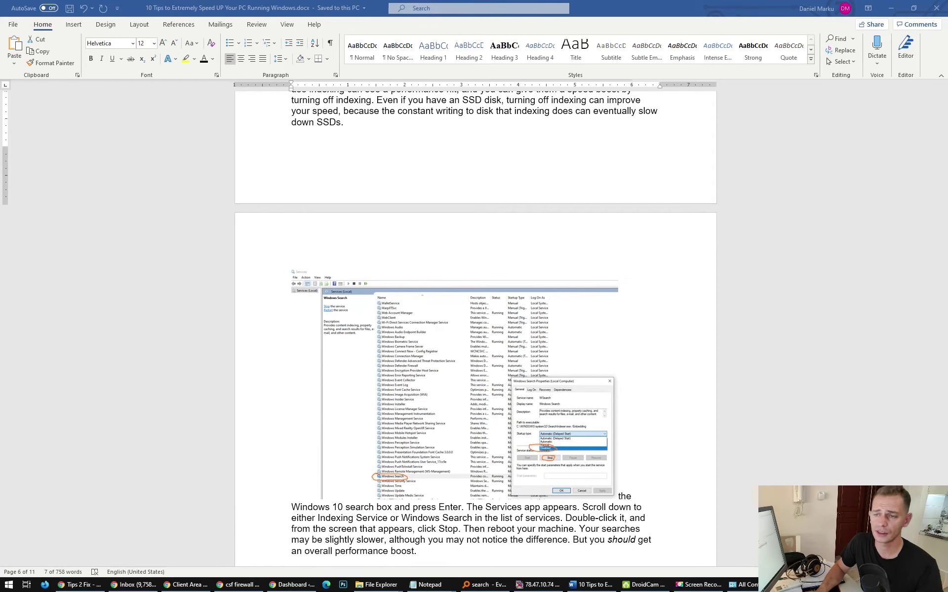
{"action": "left_click", "coordinate": [483, 585]}
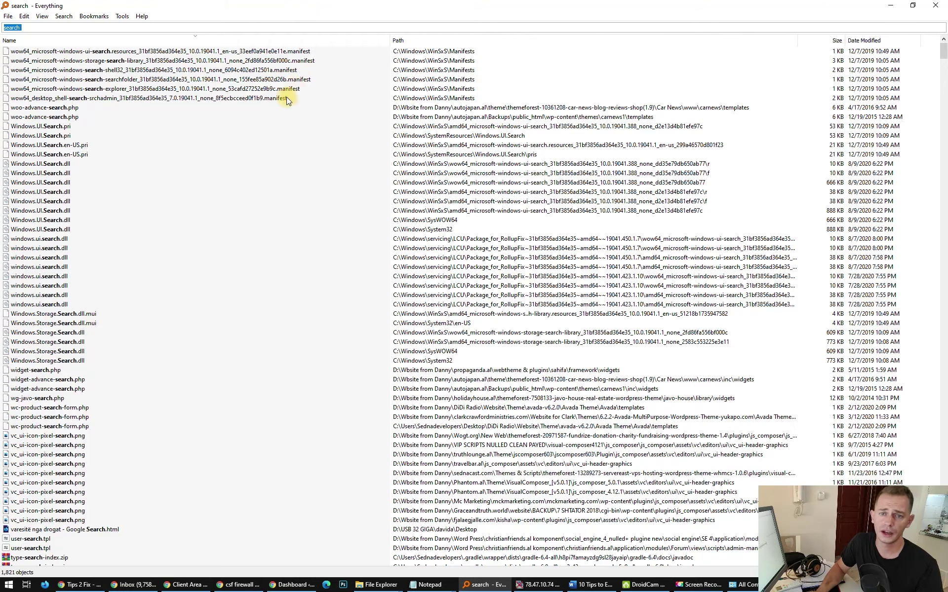
{"action": "left_click", "coordinate": [143, 16]}
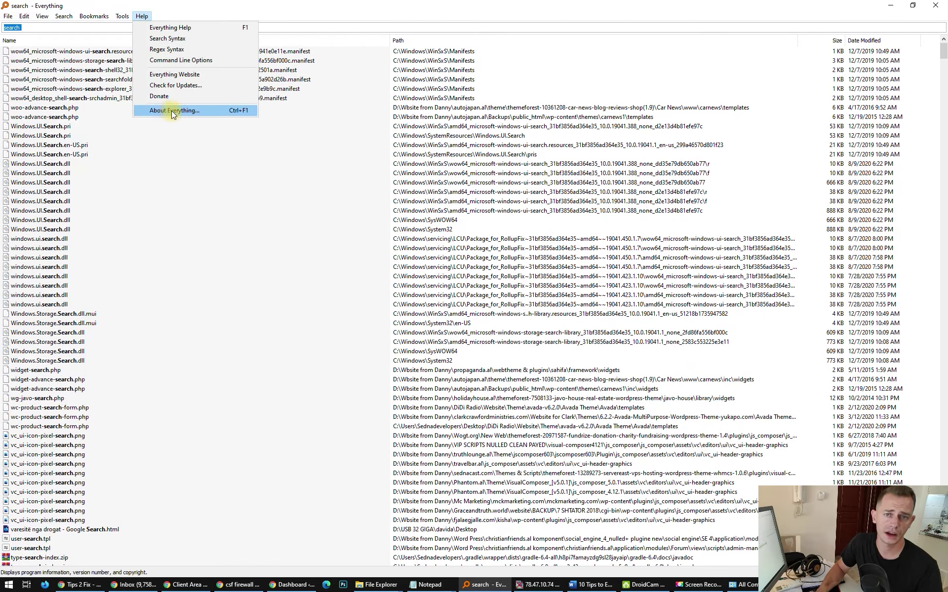
{"action": "left_click", "coordinate": [168, 110]}
{"action": "left_click", "coordinate": [543, 357]}
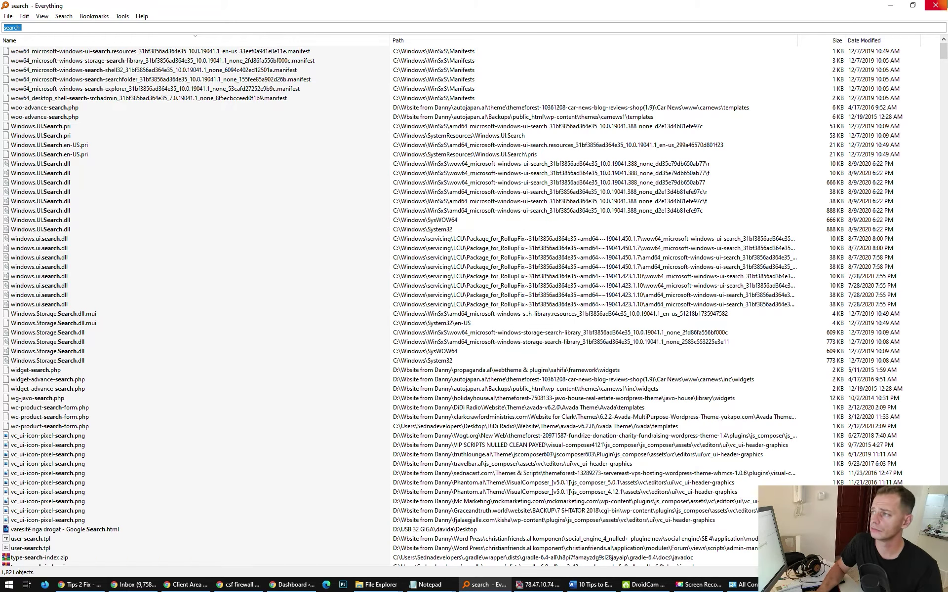
{"action": "left_click", "coordinate": [936, 5]}
Step: Switch to Chrome and search Google for "everything" in a new tab
{"action": "left_click", "coordinate": [292, 585]}
{"action": "key", "text": "ctrl+t"}
{"action": "type", "text": "e"}
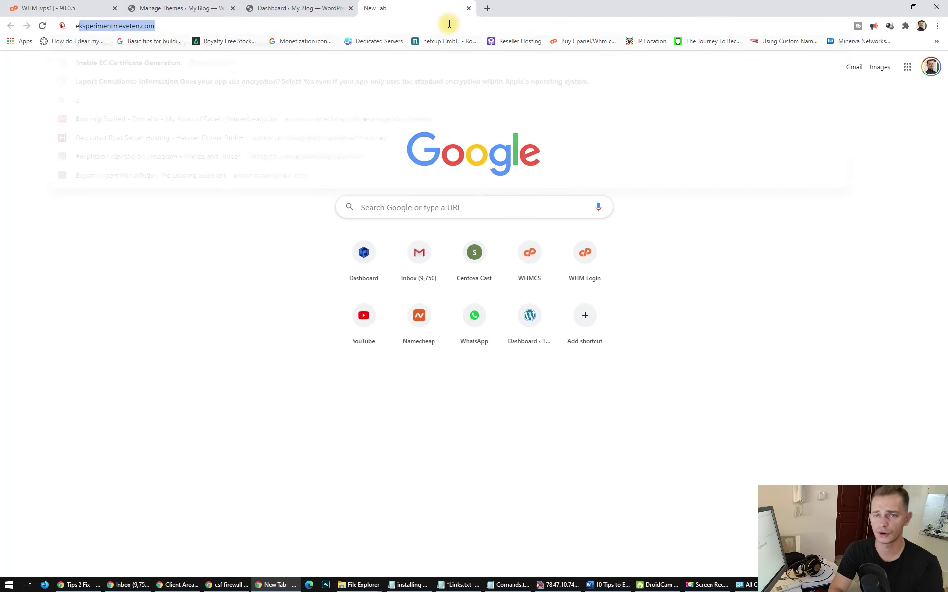
{"action": "type", "text": "verything"}
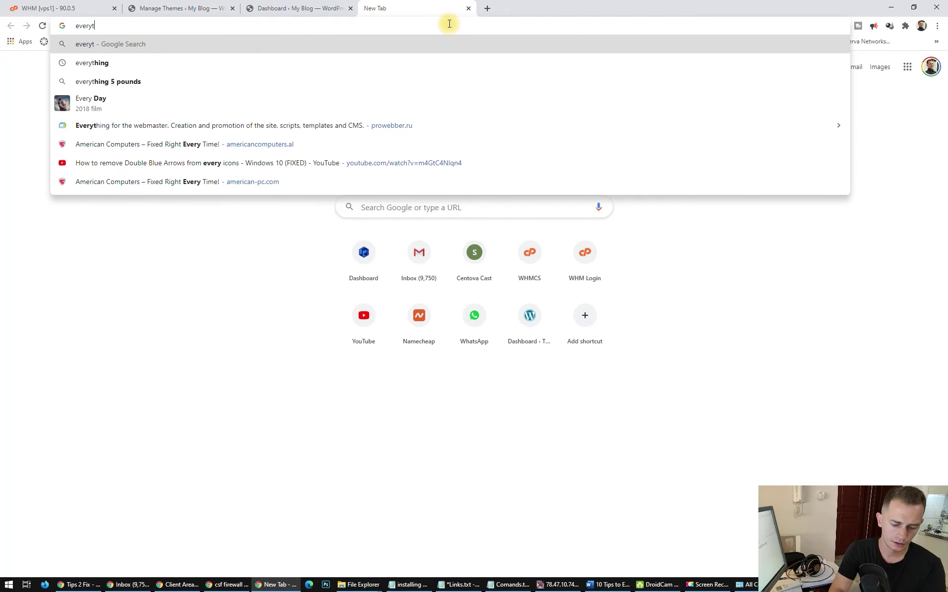
{"action": "key", "text": "Return"}
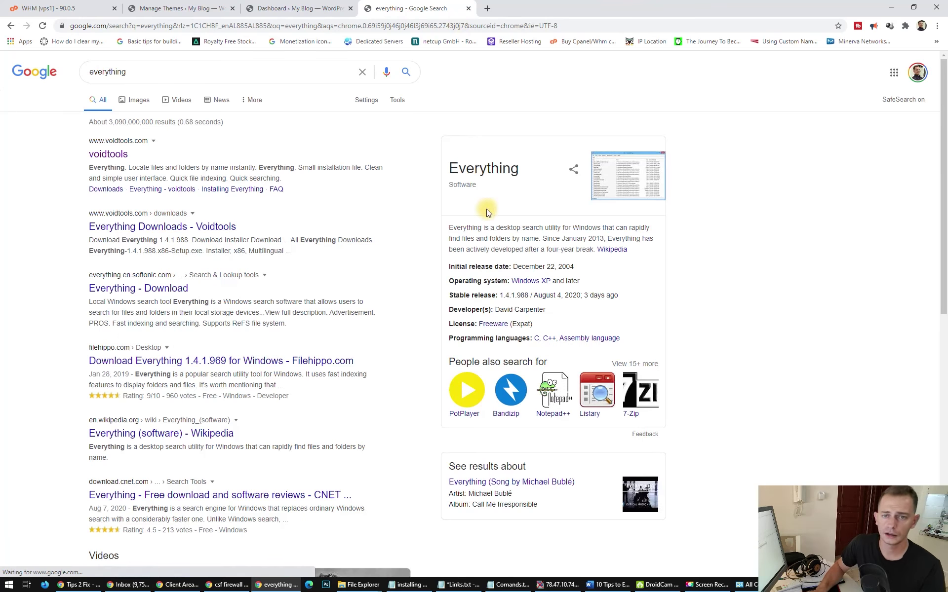
Step: Open the voidtools website from the search results and download the standard Everything 1.4.1.988 installer
{"action": "left_click", "coordinate": [96, 156]}
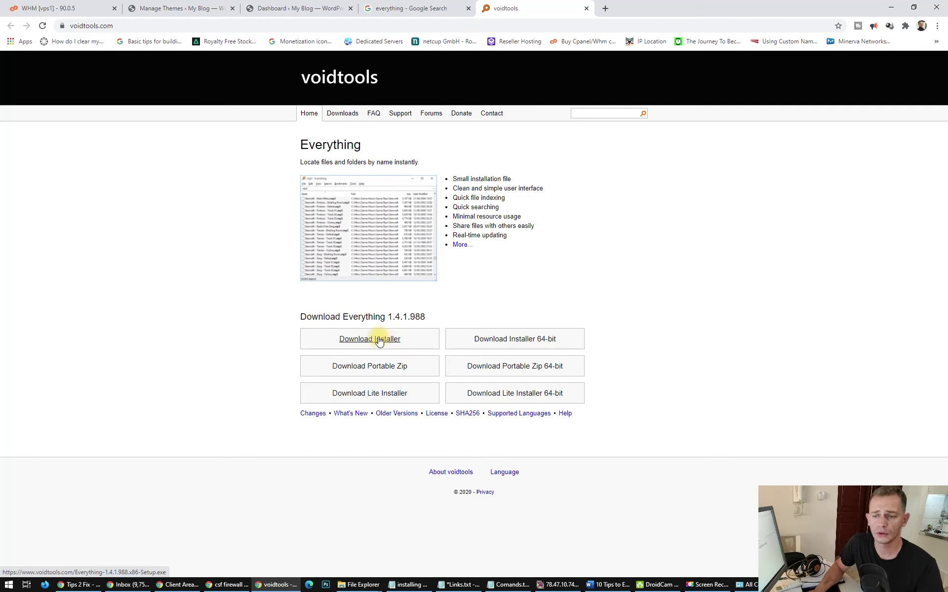
{"action": "left_click", "coordinate": [379, 340]}
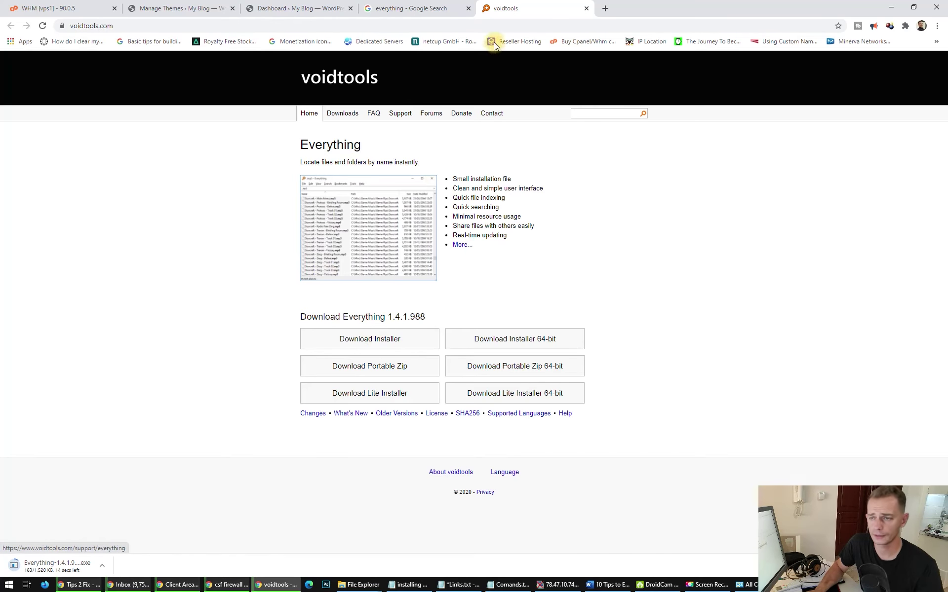
Step: Switch to the Word tips document and go to the heading "8.Change your power settings"
{"action": "key", "text": "alt+Tab"}
{"action": "scroll", "coordinate": [514, 363], "scroll_direction": "down", "scroll_amount": 3}
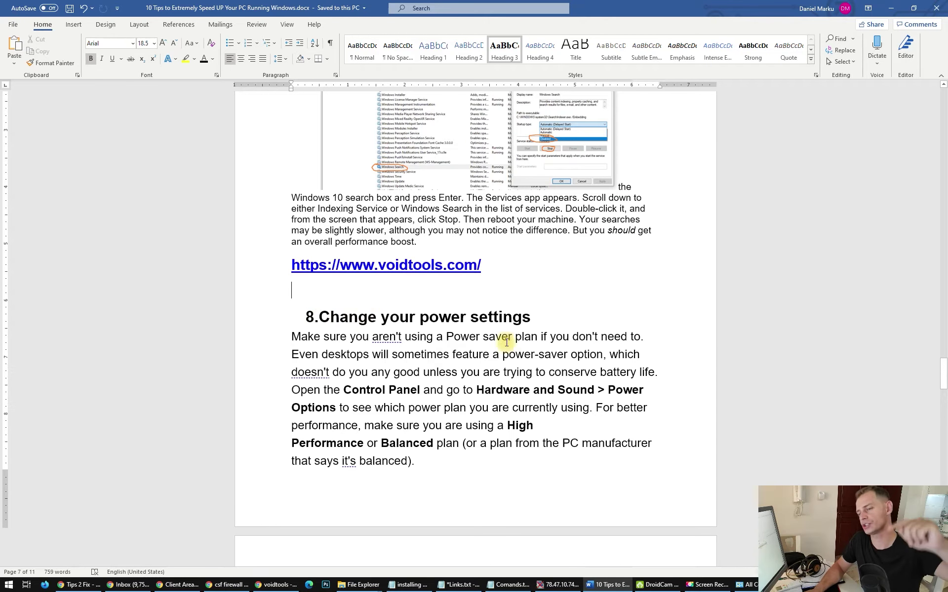
{"action": "left_click", "coordinate": [544, 314]}
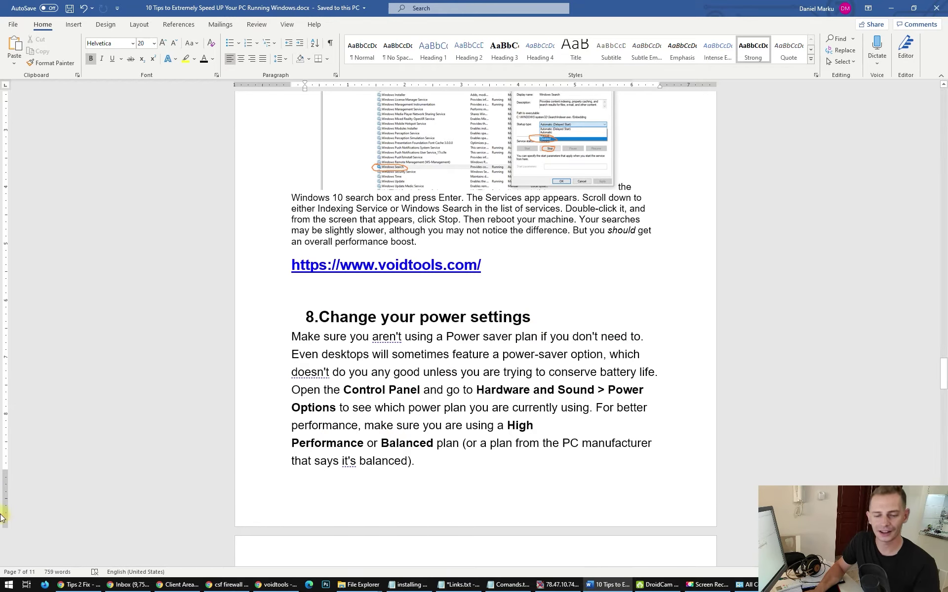
Step: Search Windows for "power", open the power plan options, activate the High performance plan, and close the window
{"action": "left_click", "coordinate": [9, 585]}
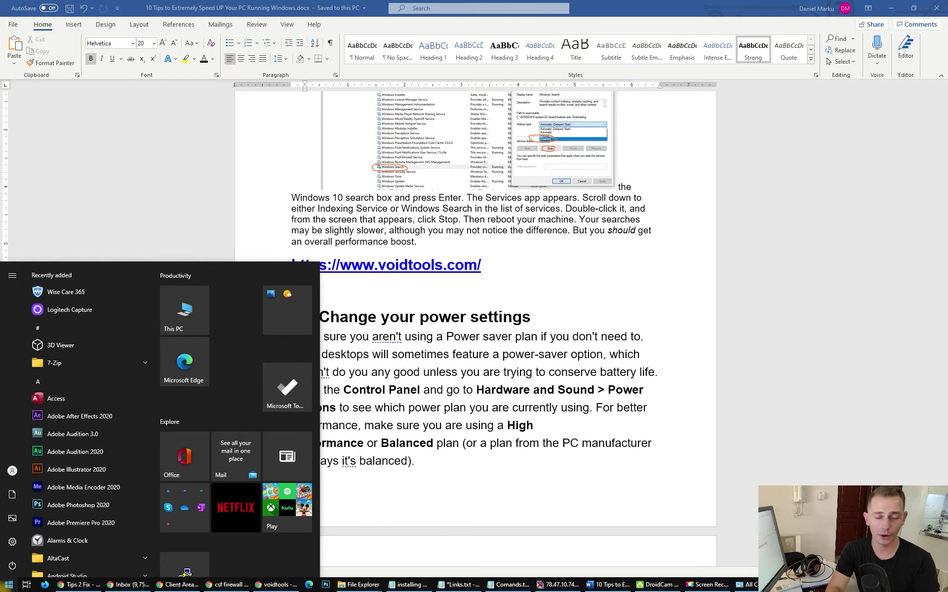
{"action": "type", "text": "owe"}
{"action": "key", "text": "BackSpace"}
{"action": "key", "text": "BackSpace"}
{"action": "type", "text": "power"}
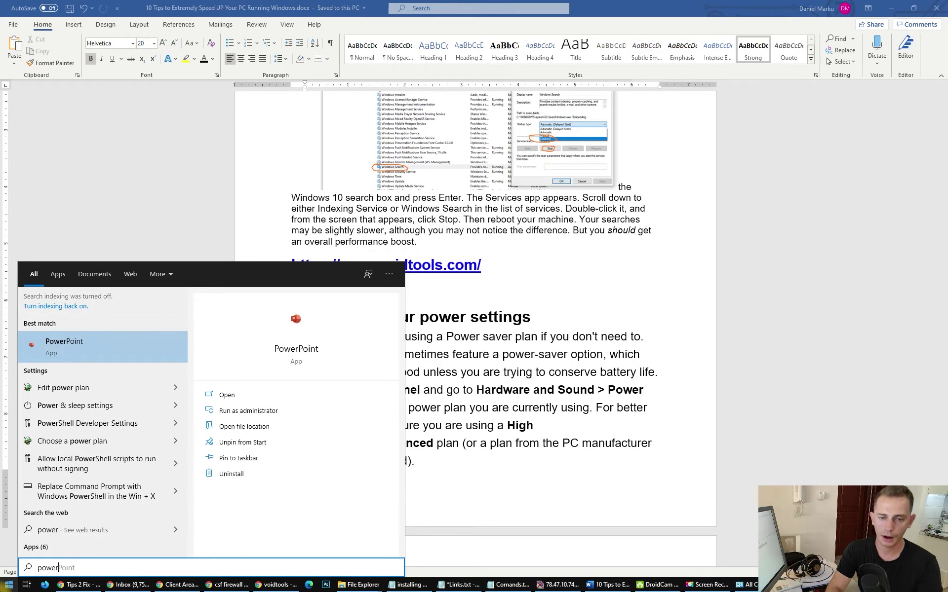
{"action": "left_click", "coordinate": [83, 391]}
{"action": "left_click", "coordinate": [498, 157]}
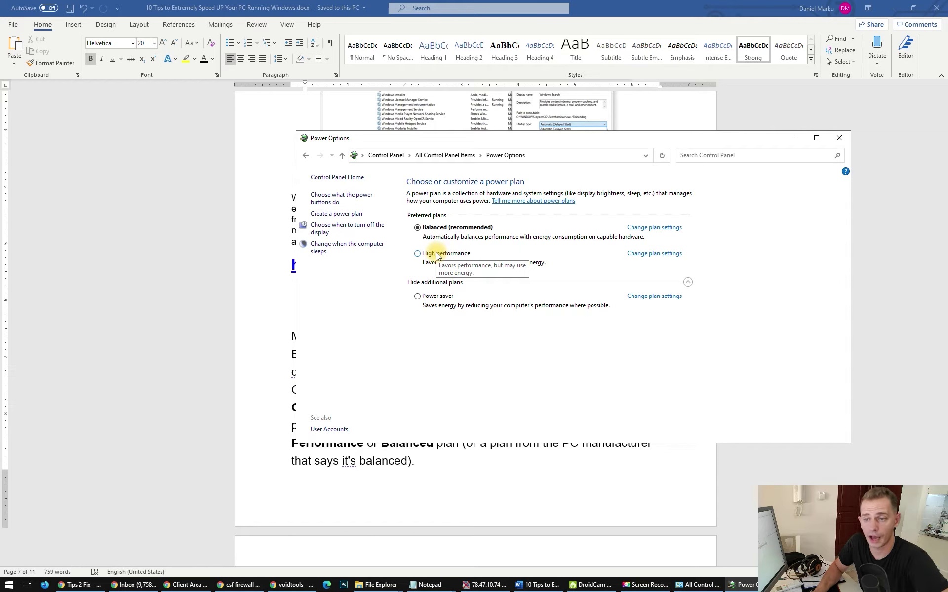
{"action": "left_click", "coordinate": [417, 253]}
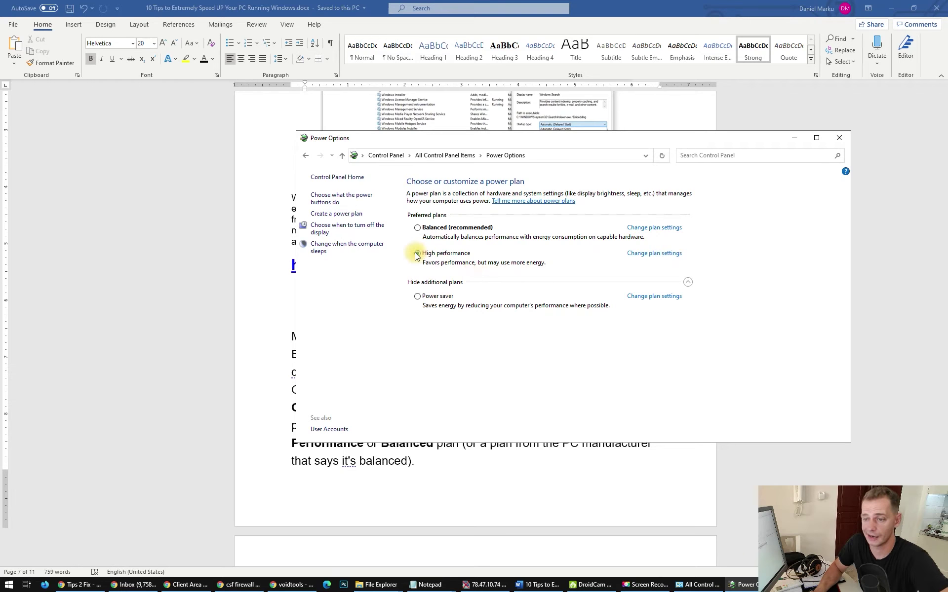
{"action": "left_click", "coordinate": [839, 138]}
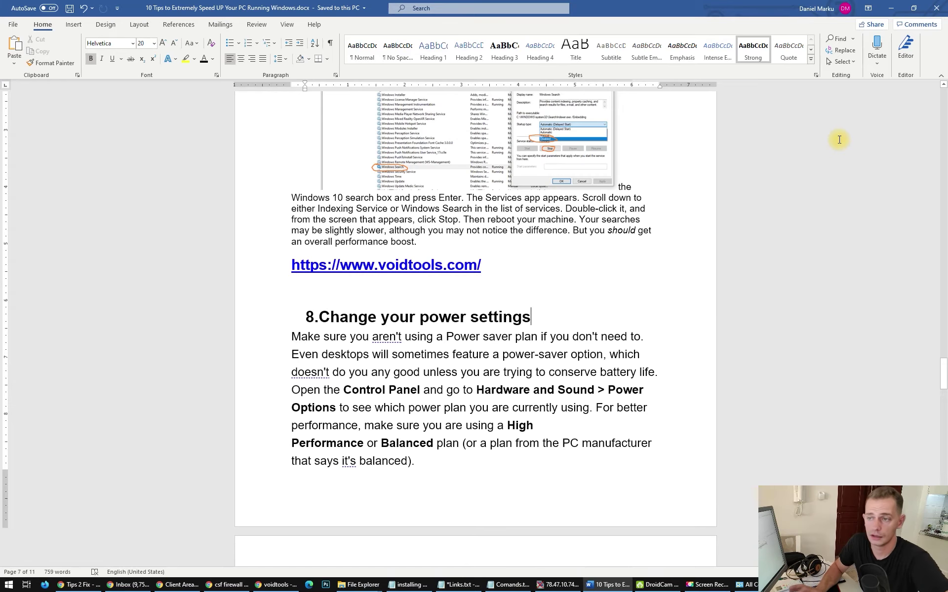
Step: Go to tip 9 in the Word document and select its heading "Clean out your hard disk"
{"action": "scroll", "coordinate": [461, 312], "scroll_direction": "down", "scroll_amount": 10}
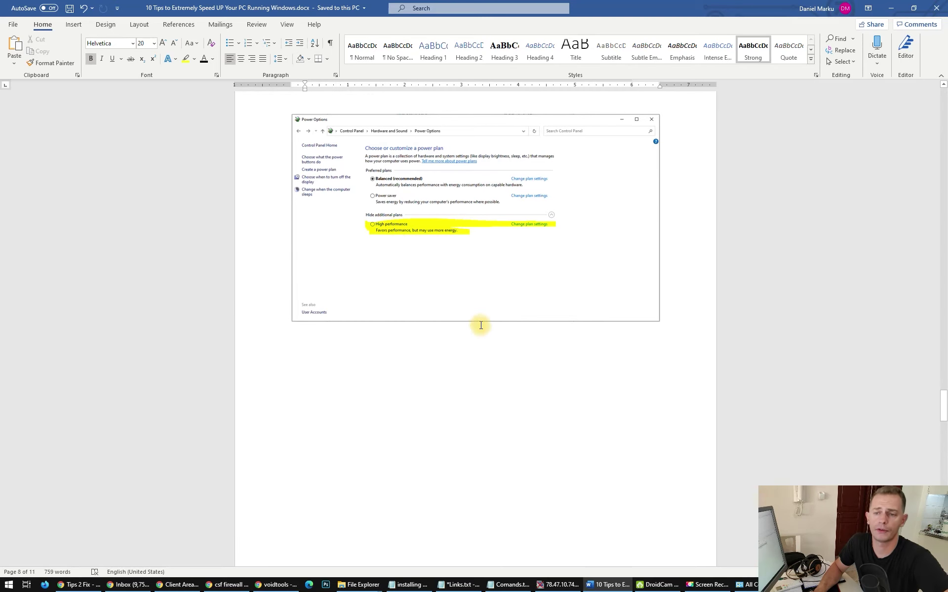
{"action": "scroll", "coordinate": [483, 324], "scroll_direction": "down", "scroll_amount": 3}
{"action": "scroll", "coordinate": [482, 325], "scroll_direction": "down", "scroll_amount": 8}
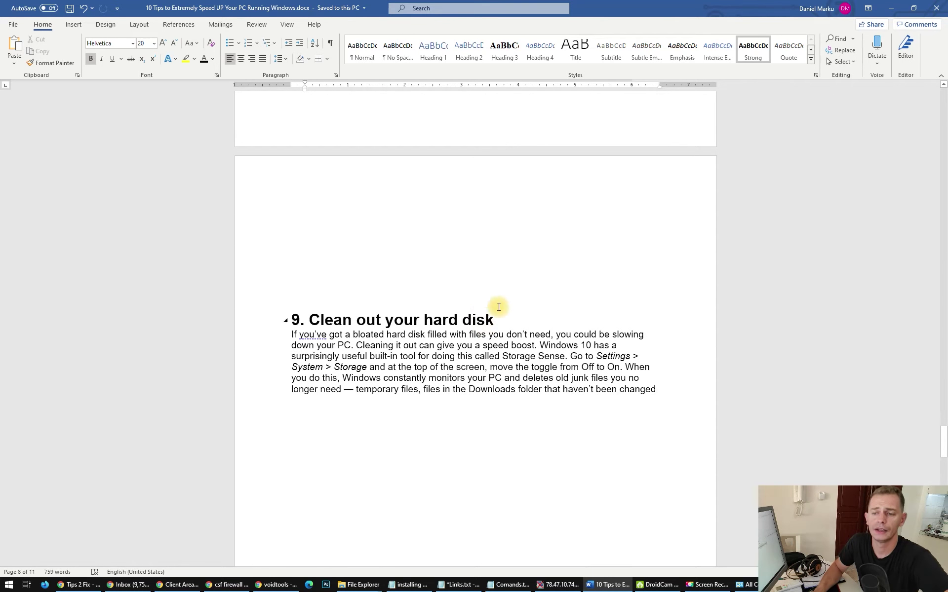
{"action": "scroll", "coordinate": [387, 302], "scroll_direction": "down", "scroll_amount": 1}
{"action": "left_click_drag", "start_coordinate": [513, 178], "coordinate": [292, 181]}
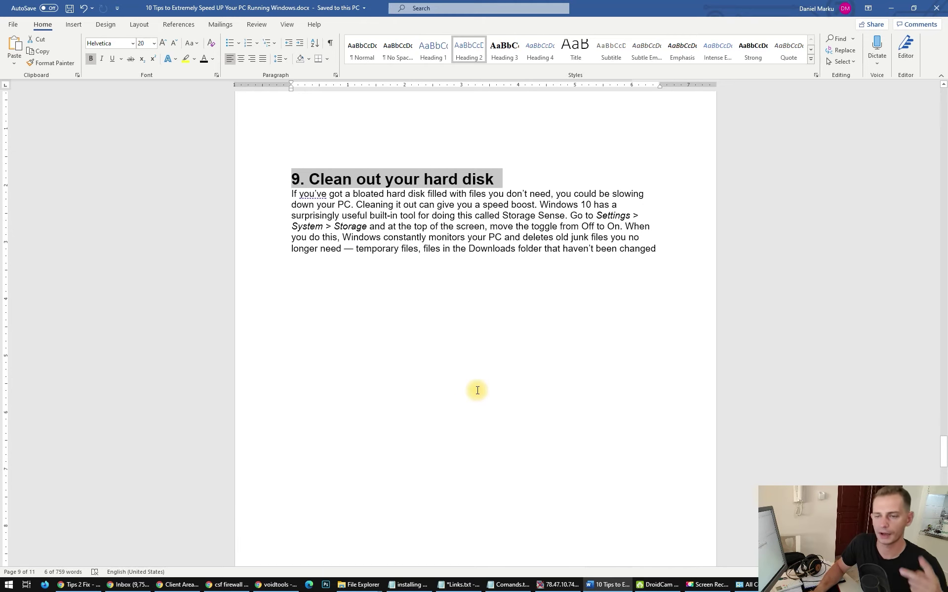
Step: Open the Storage page of the Windows system settings and turn on Storage Sense in its configuration
{"action": "left_click", "coordinate": [8, 585]}
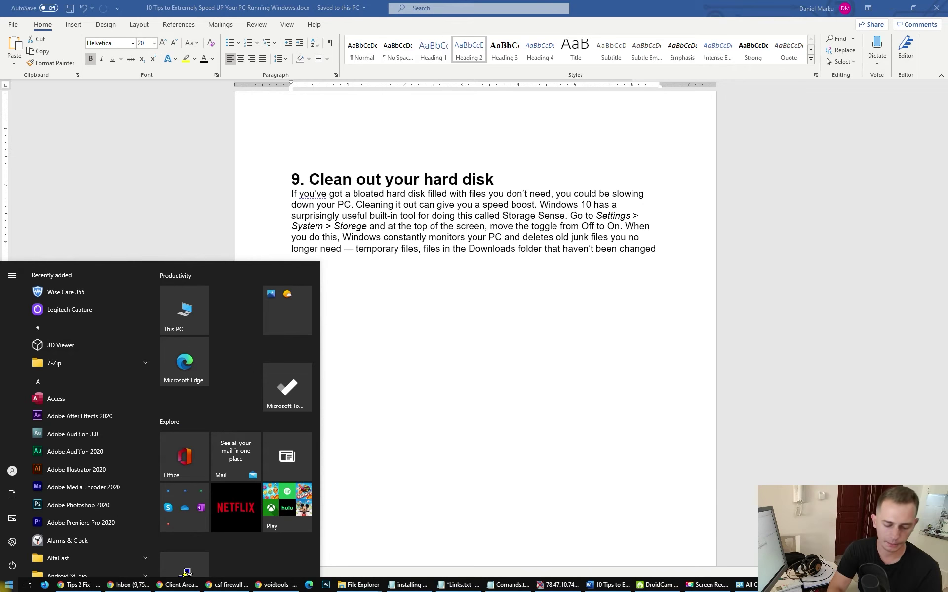
{"action": "type", "text": "se"}
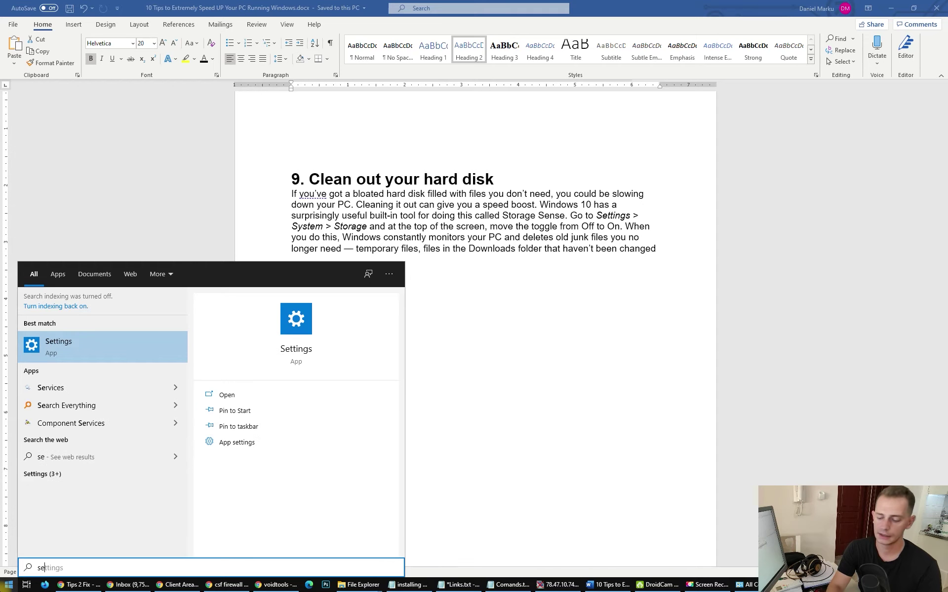
{"action": "key", "text": "Return"}
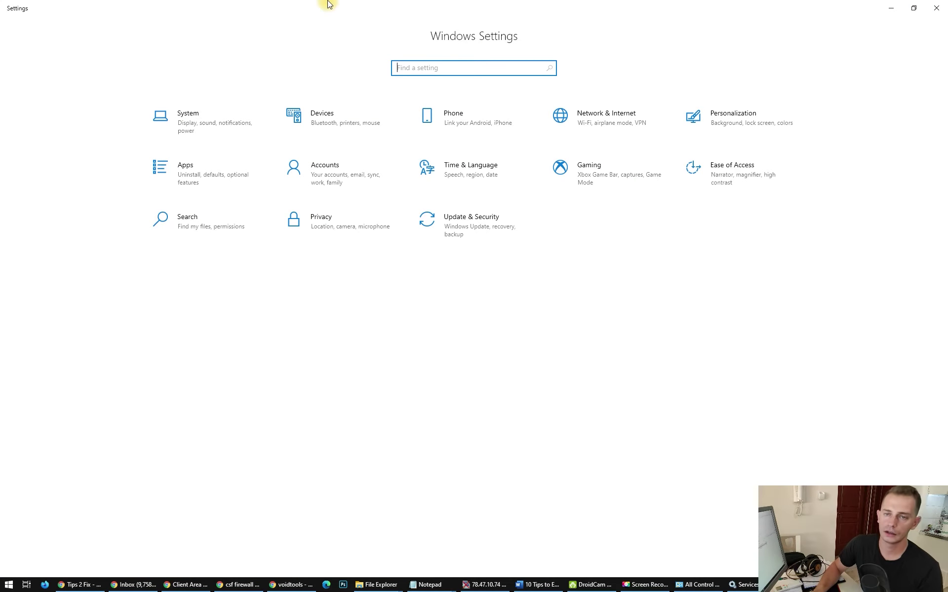
{"action": "left_click", "coordinate": [190, 126]}
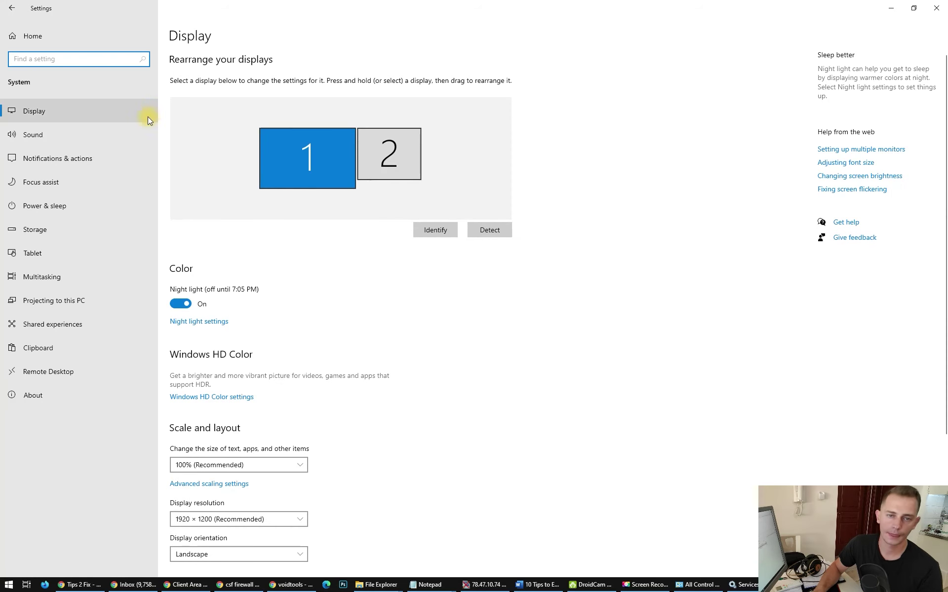
{"action": "left_click", "coordinate": [55, 238]}
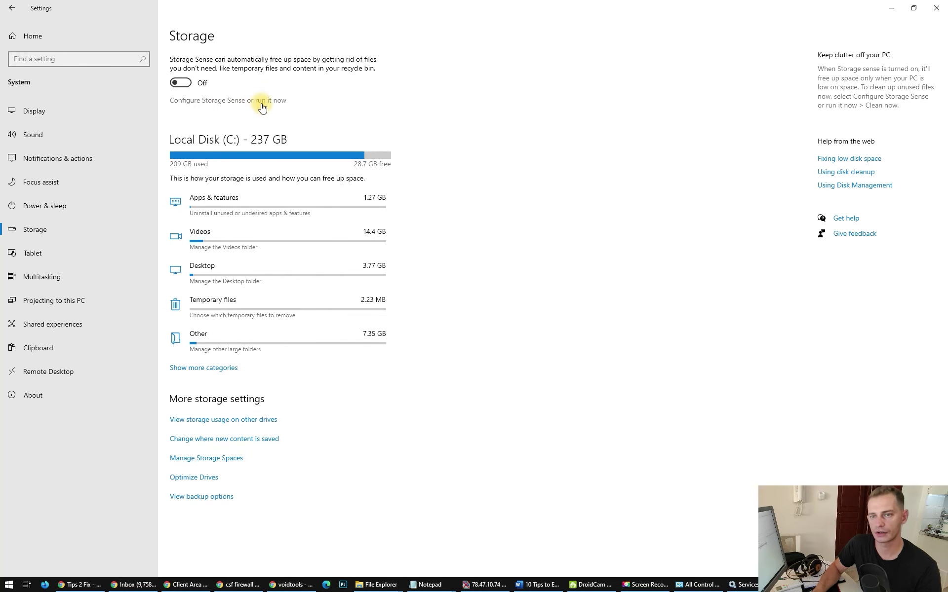
{"action": "left_click", "coordinate": [212, 101]}
{"action": "left_click", "coordinate": [22, 88]}
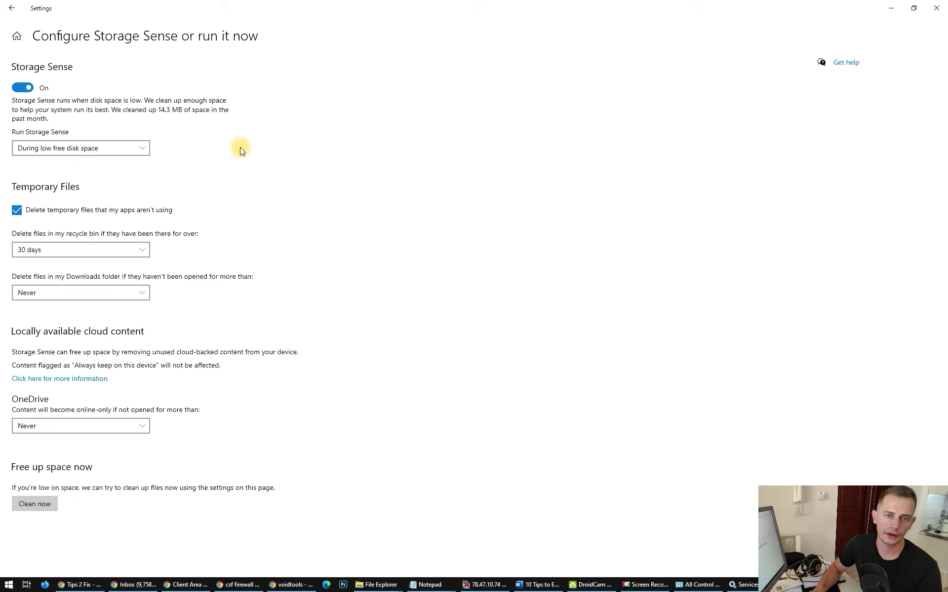
Step: Check the Storage Sense schedule and OneDrive choices, and start cleaning up files immediately
{"action": "left_click", "coordinate": [89, 148]}
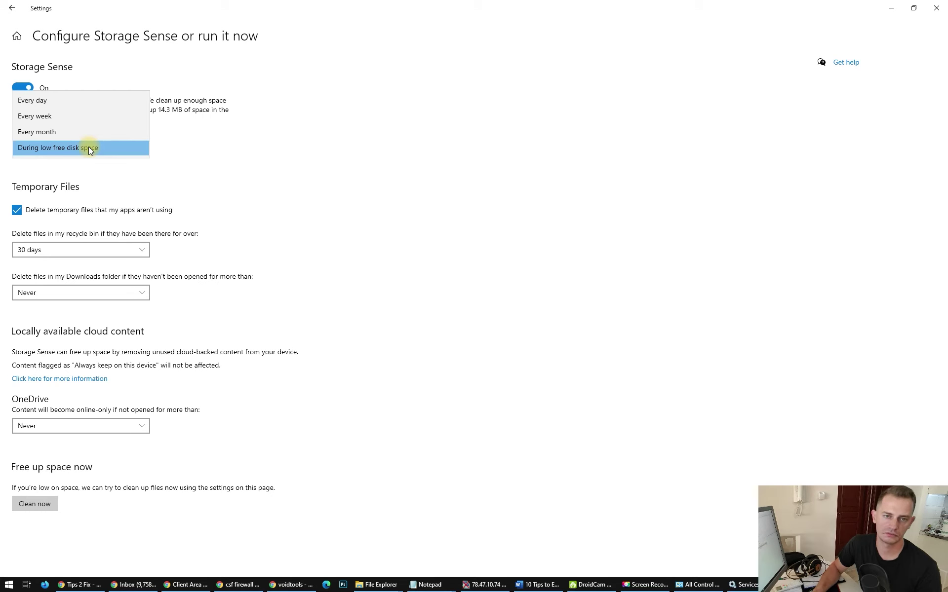
{"action": "left_click", "coordinate": [303, 161]}
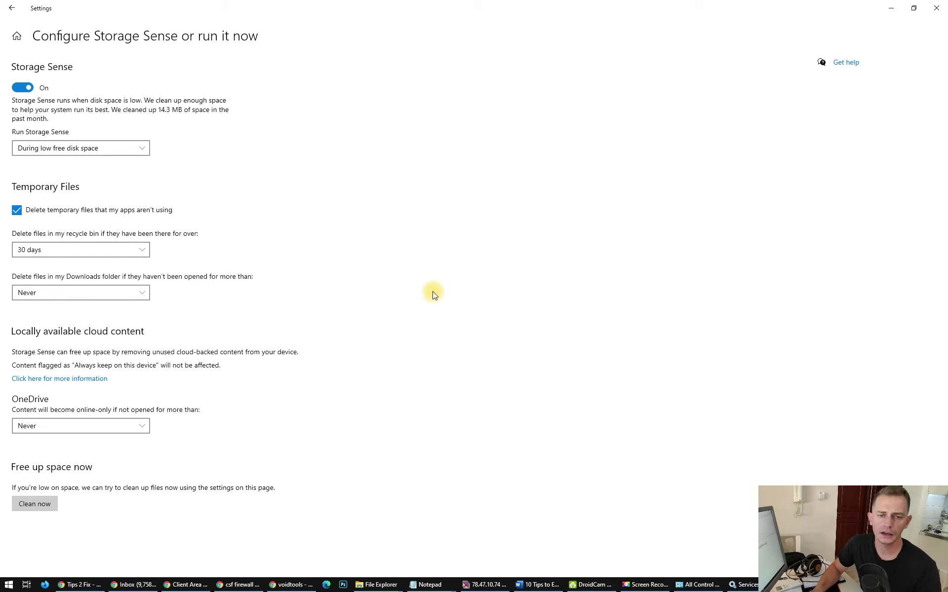
{"action": "left_click", "coordinate": [66, 425]}
{"action": "left_click", "coordinate": [72, 426]}
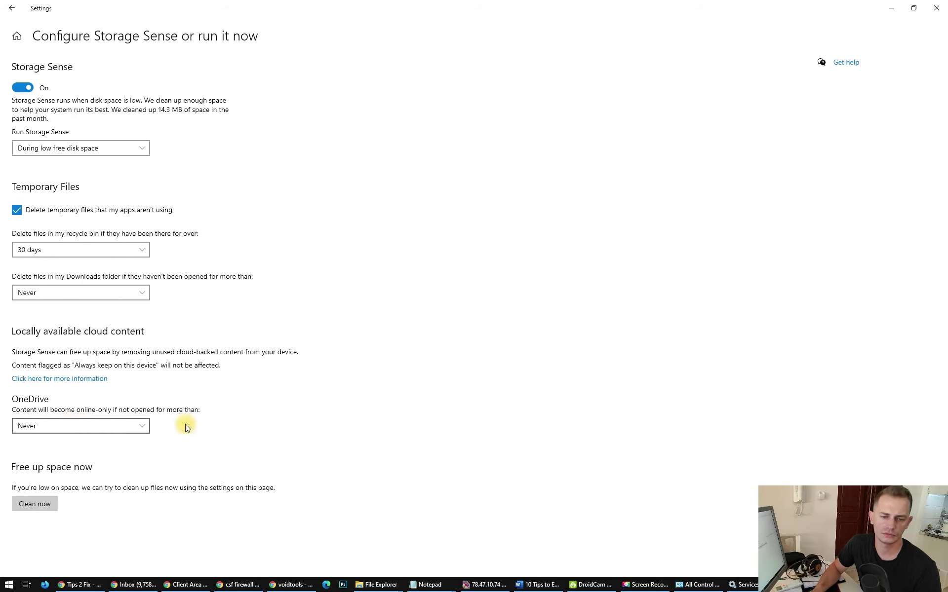
{"action": "left_click", "coordinate": [35, 504]}
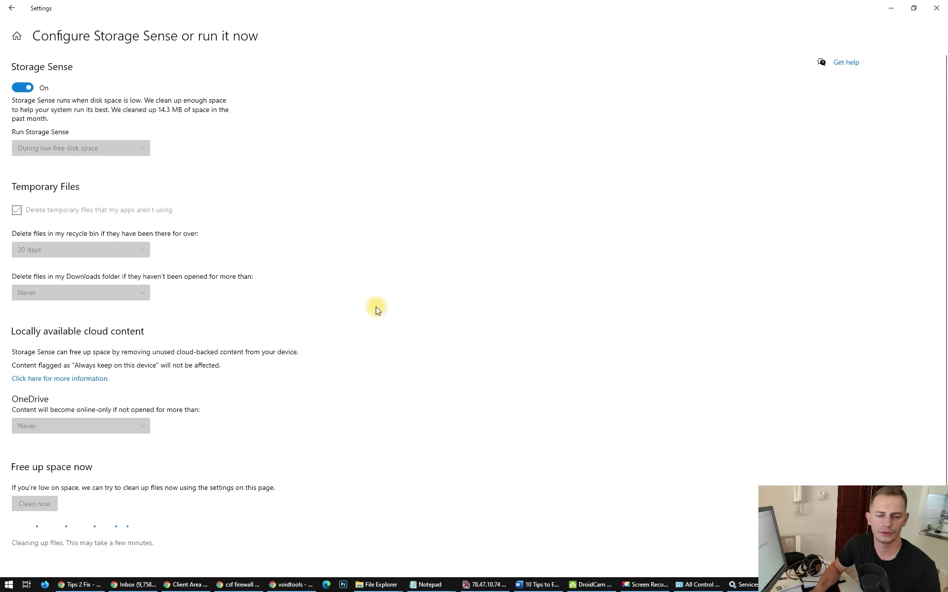
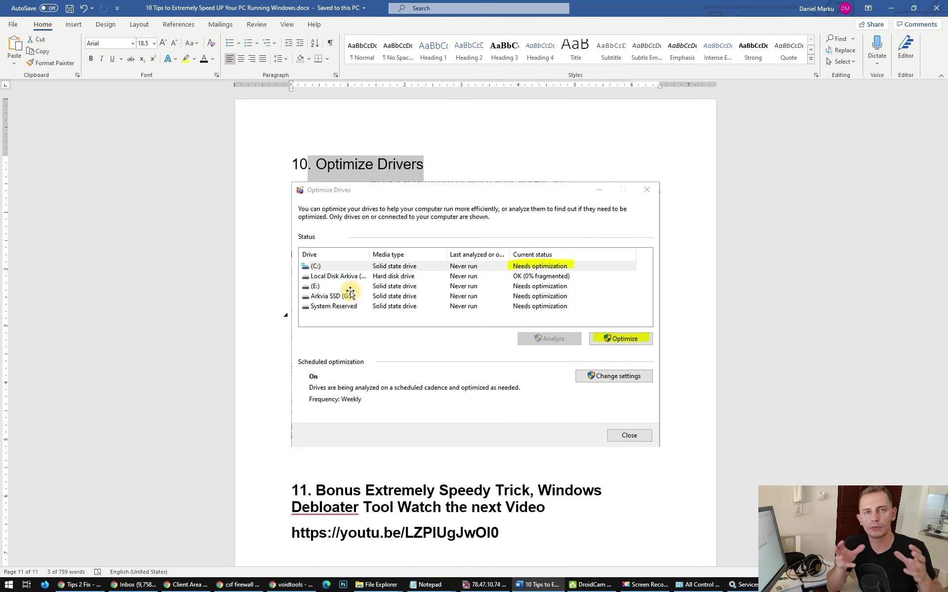
Step: Return to the Storage settings page, open Optimize Drives, and optimize the C: drive
{"action": "scroll", "coordinate": [350, 293], "scroll_direction": "up", "scroll_amount": 1}
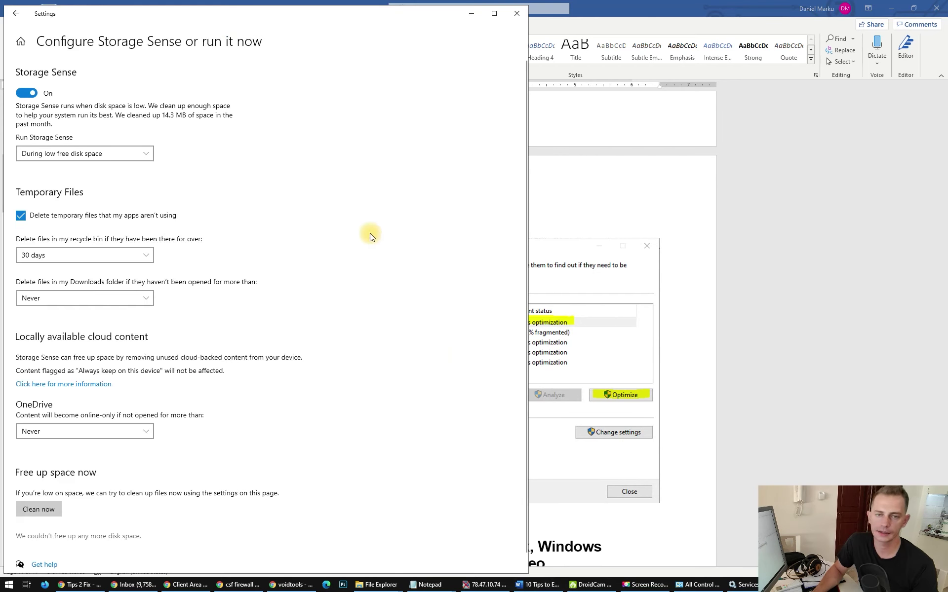
{"action": "left_click", "coordinate": [16, 13]}
{"action": "scroll", "coordinate": [305, 368], "scroll_direction": "down", "scroll_amount": 2}
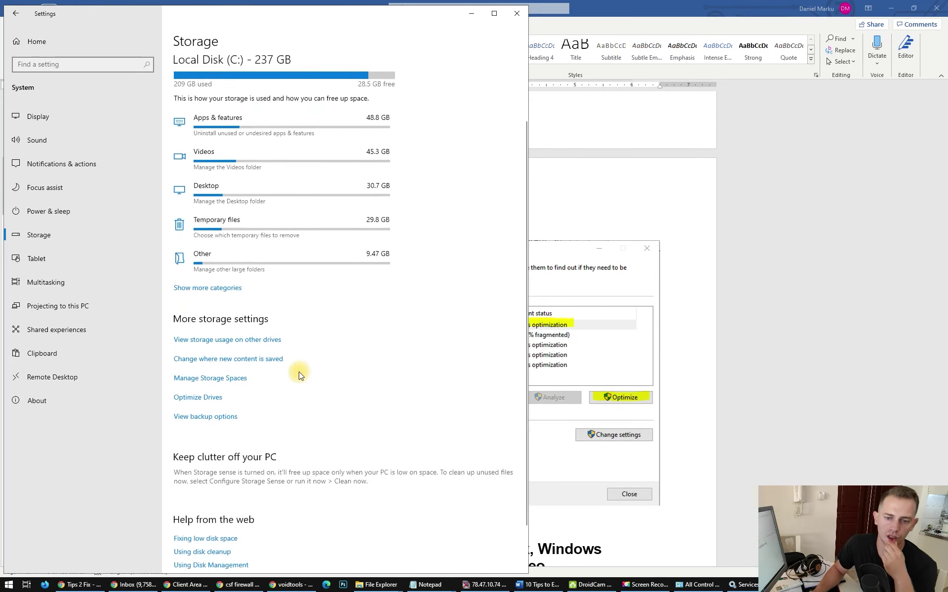
{"action": "scroll", "coordinate": [202, 491], "scroll_direction": "up", "scroll_amount": 2}
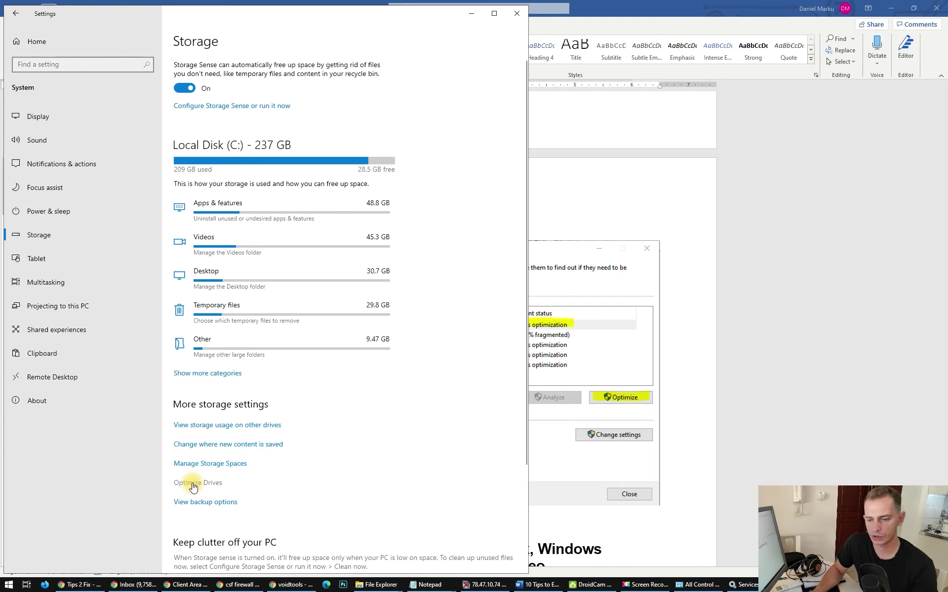
{"action": "left_click", "coordinate": [193, 487]}
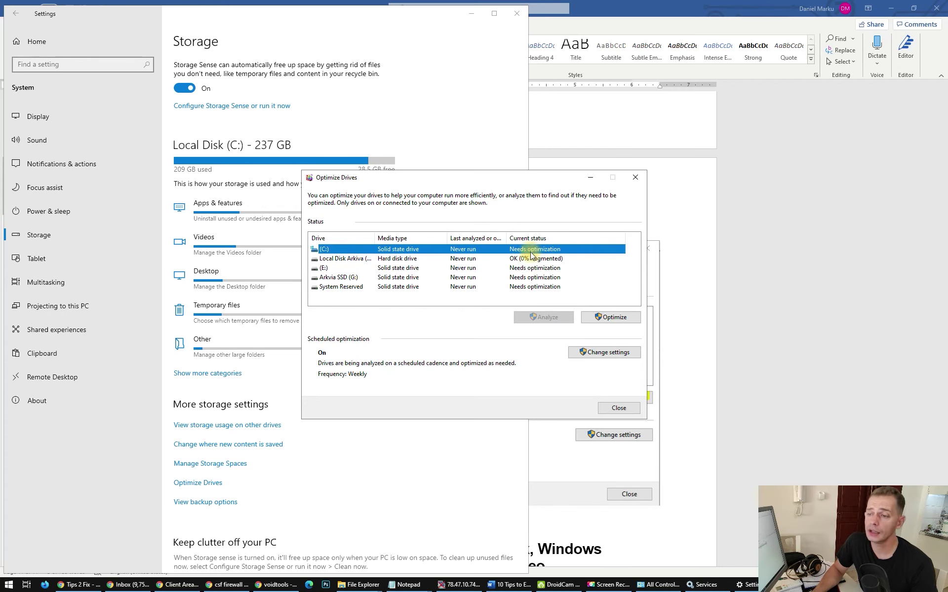
{"action": "left_click", "coordinate": [613, 319]}
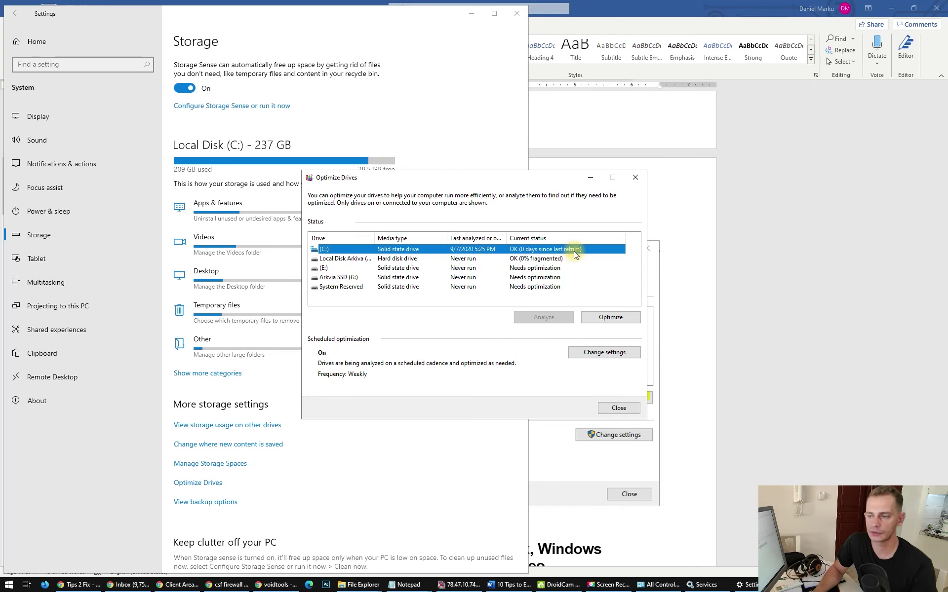
{"action": "left_click", "coordinate": [611, 318]}
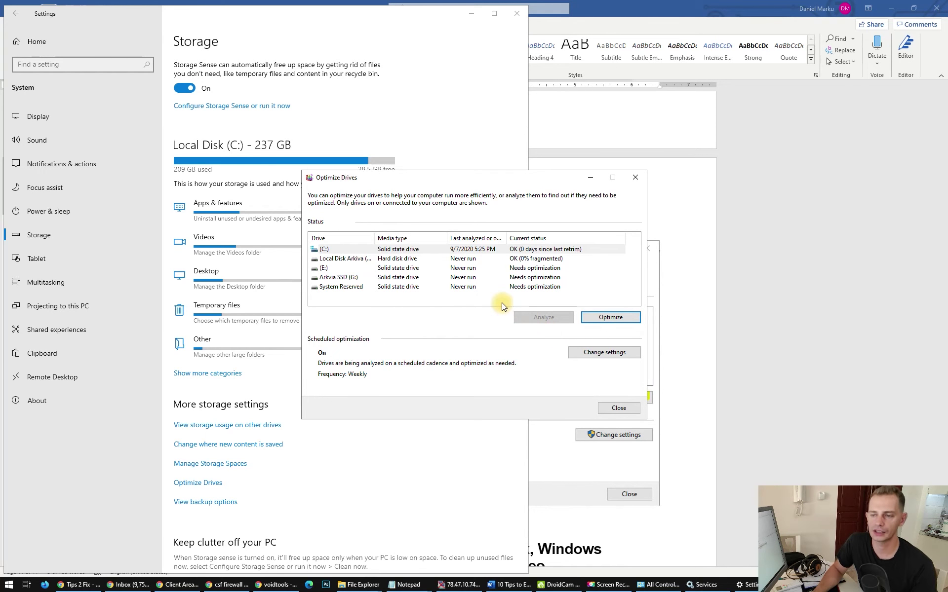
Step: Optimize the Arkvia SSD (G:) and System Reserved drives
{"action": "left_click", "coordinate": [478, 260]}
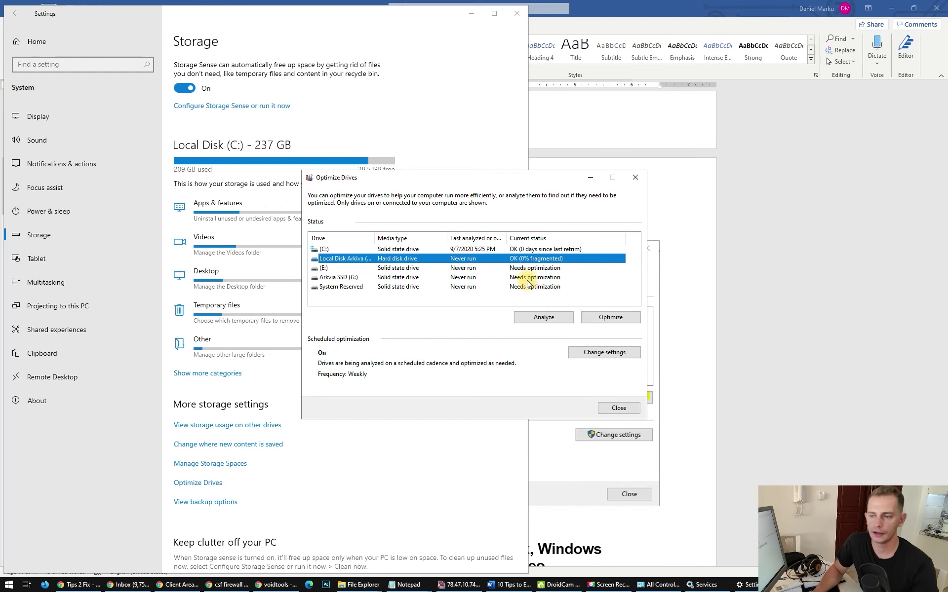
{"action": "left_click", "coordinate": [489, 279]}
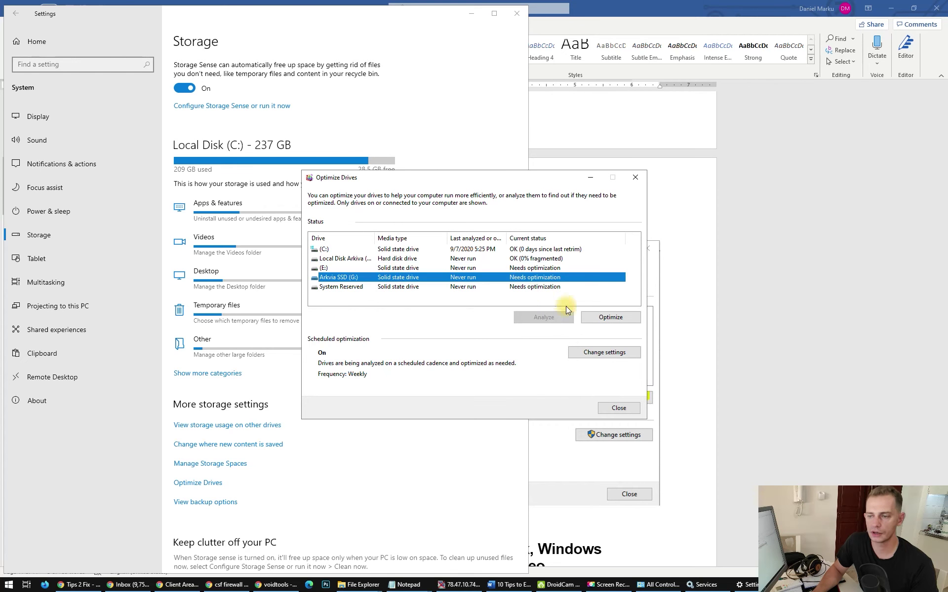
{"action": "left_click", "coordinate": [603, 320]}
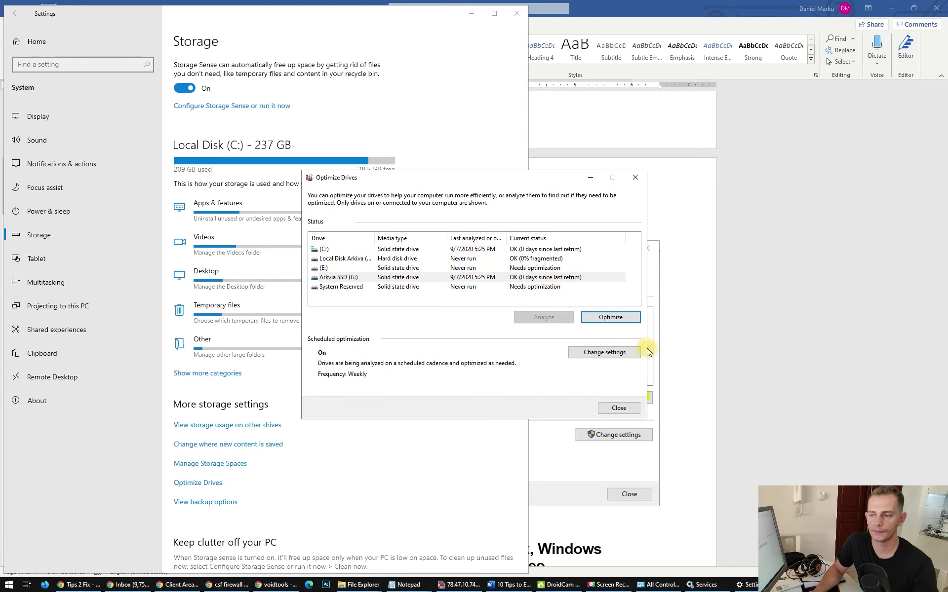
{"action": "left_click", "coordinate": [612, 321]}
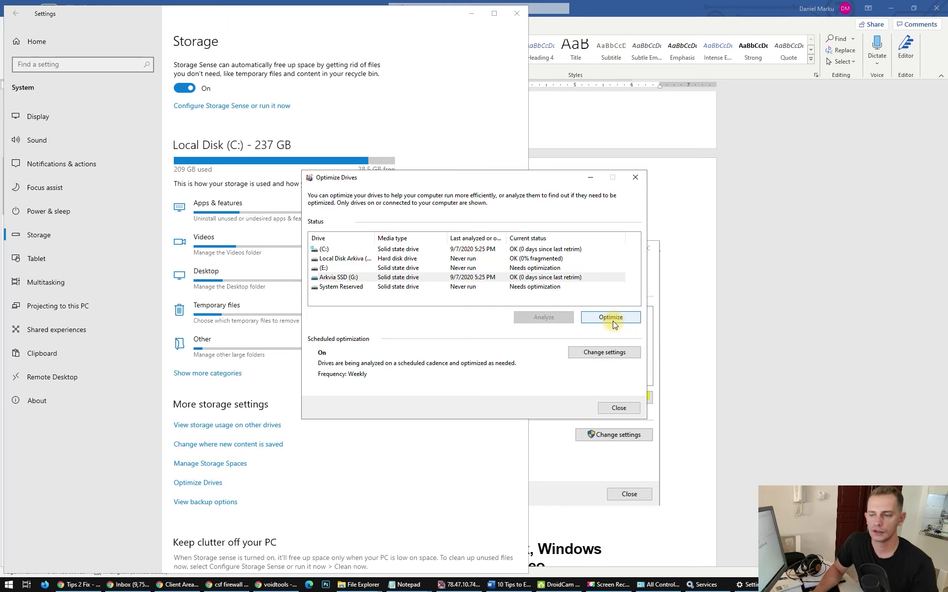
{"action": "left_click", "coordinate": [526, 286]}
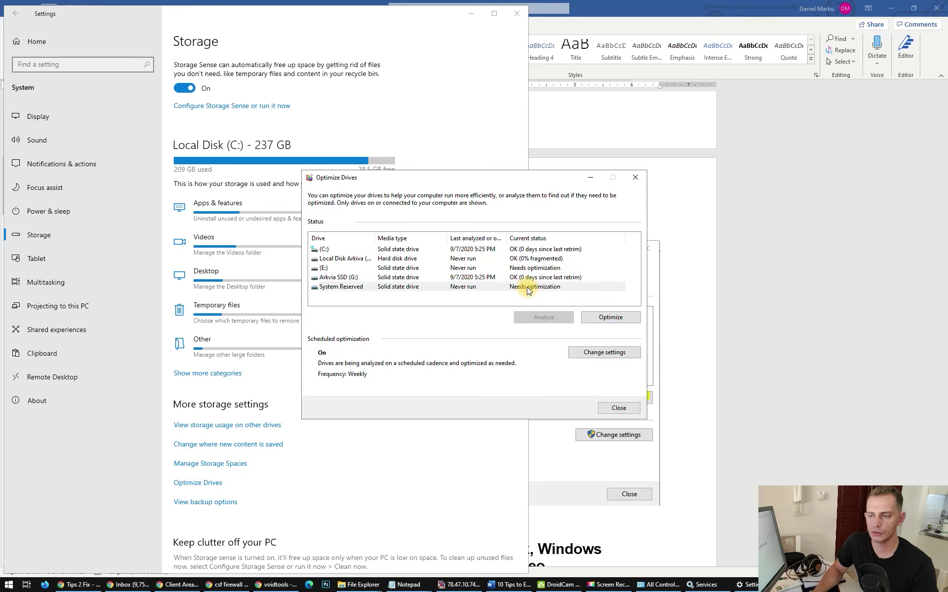
{"action": "left_click", "coordinate": [609, 319]}
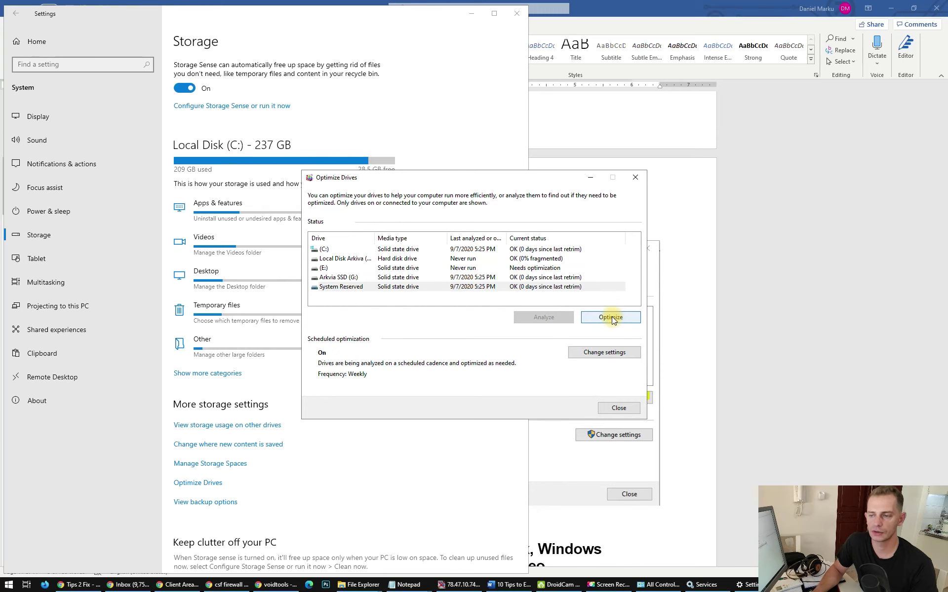
Step: Optimize the E: drive and the Local Disk Arkiva hard disk, and close Optimize Drives
{"action": "left_click", "coordinate": [538, 268]}
{"action": "left_click", "coordinate": [609, 323]}
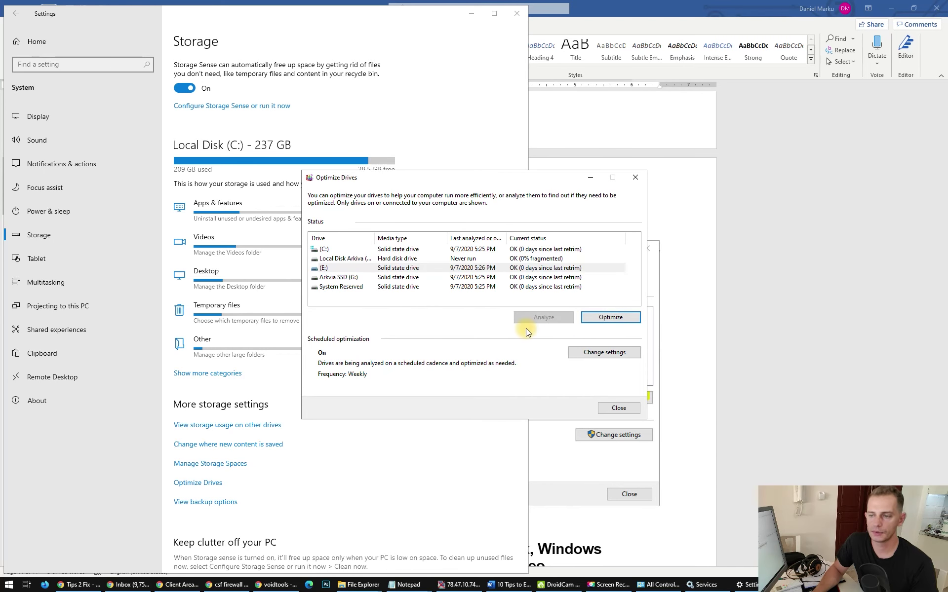
{"action": "left_click", "coordinate": [546, 258]}
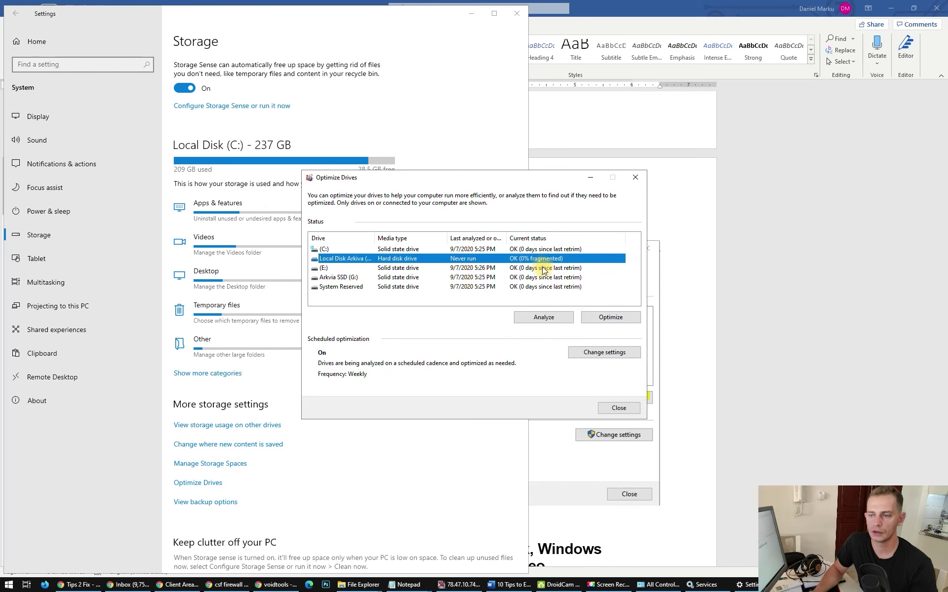
{"action": "left_click", "coordinate": [621, 315]}
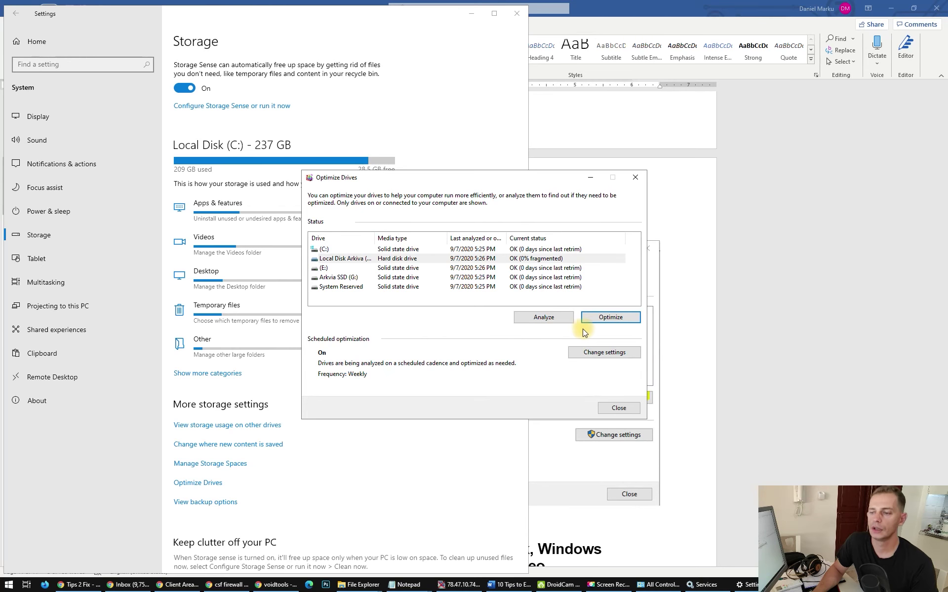
{"action": "left_click", "coordinate": [623, 407]}
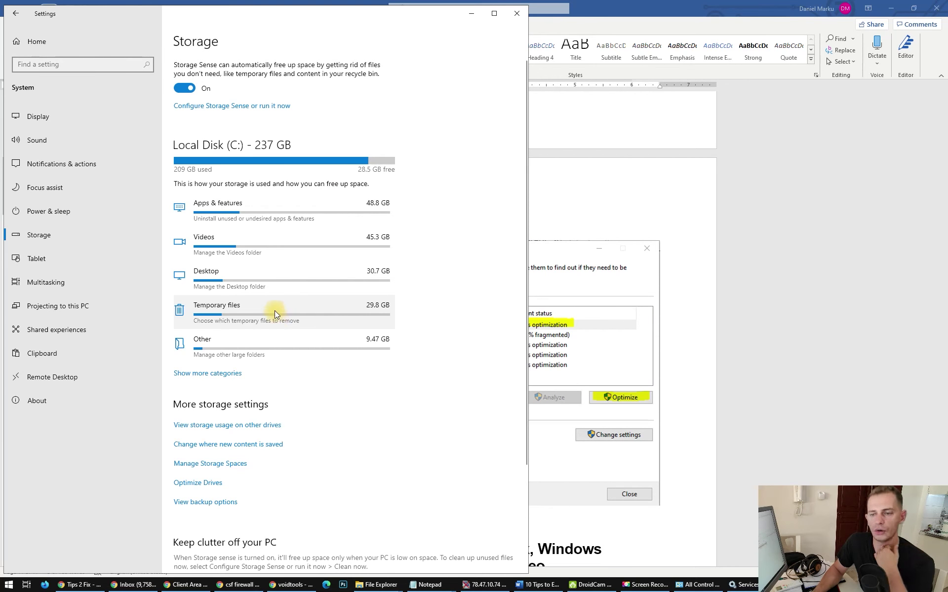
Step: Remove the preselected temporary files, including Windows Update Cleanup and upgrade logs but not Downloads, and minimize the Settings window
{"action": "left_click", "coordinate": [249, 306]}
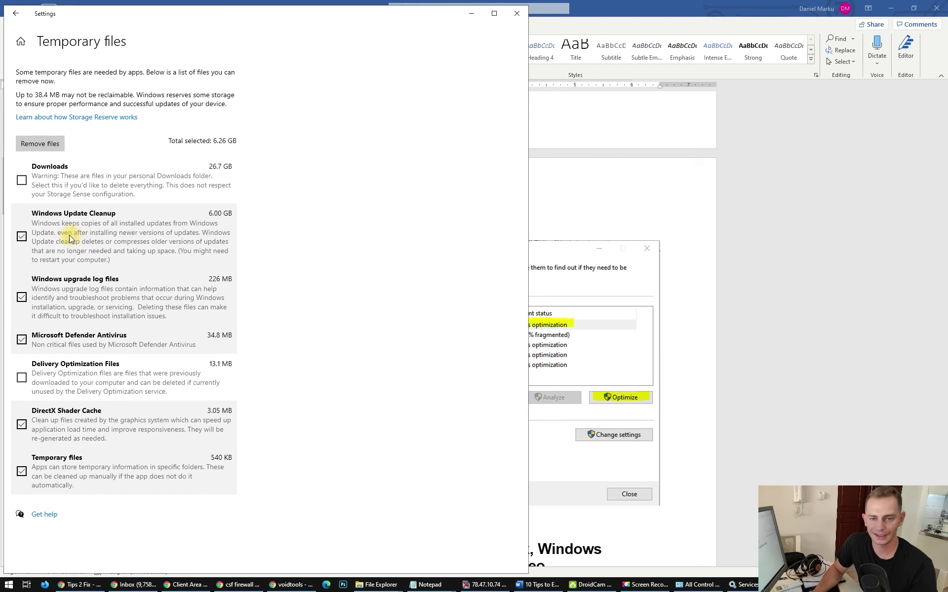
{"action": "left_click", "coordinate": [40, 143]}
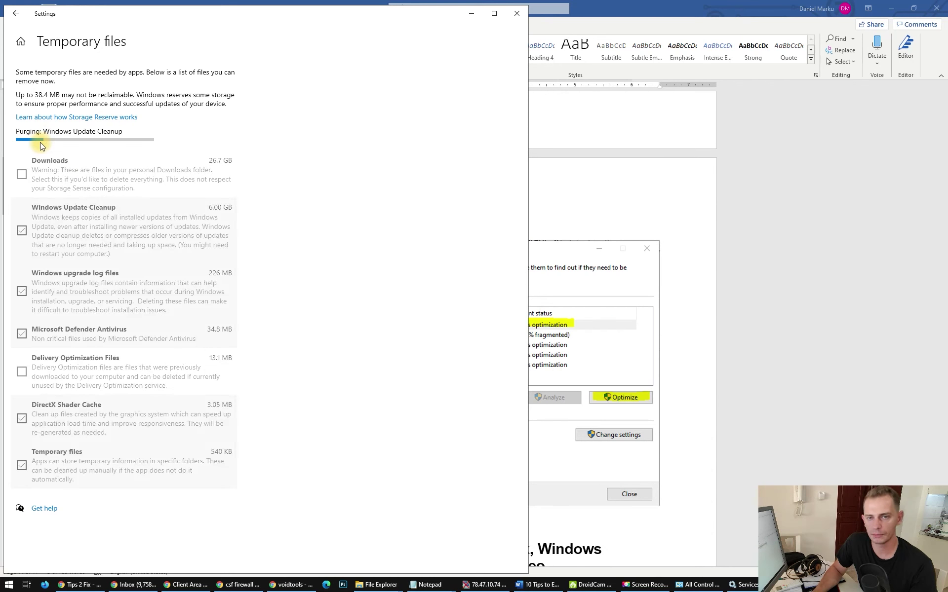
{"action": "left_click", "coordinate": [477, 17]}
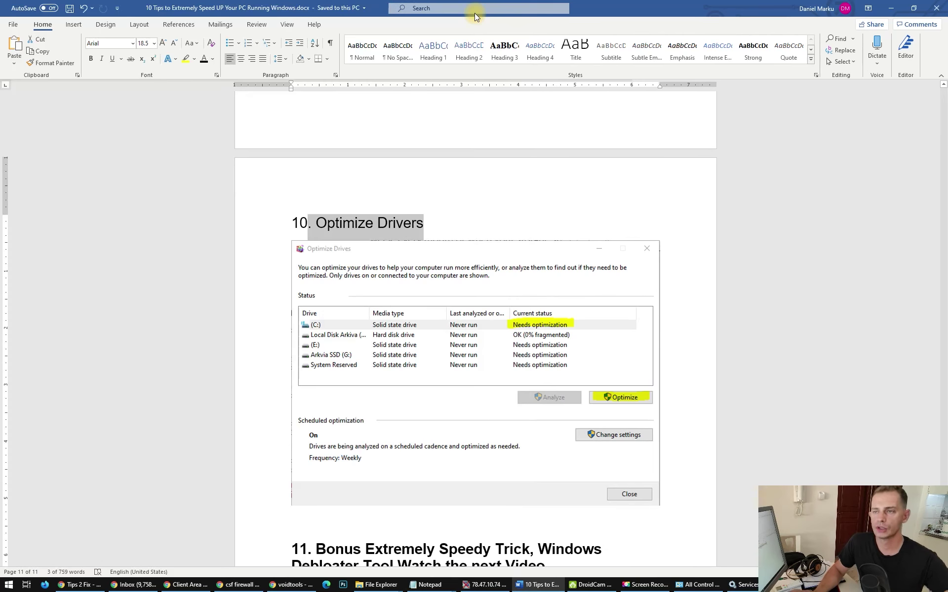
Step: Go to the tip 11 bonus heading in the Word document and shorten "Debloater" to "Debloate"
{"action": "scroll", "coordinate": [586, 191], "scroll_direction": "down", "scroll_amount": 3}
{"action": "scroll", "coordinate": [277, 346], "scroll_direction": "down", "scroll_amount": 1}
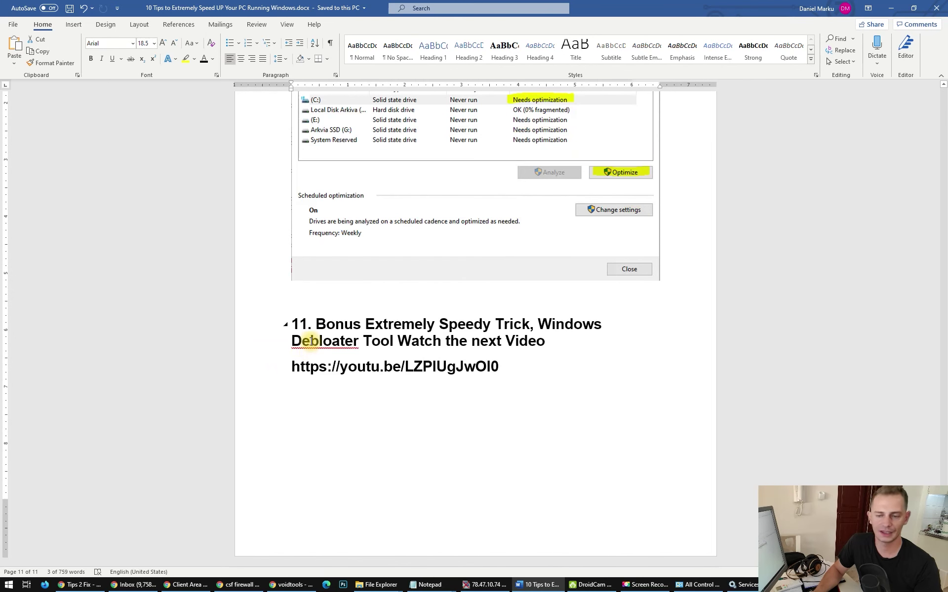
{"action": "left_click_drag", "start_coordinate": [320, 326], "coordinate": [505, 341]}
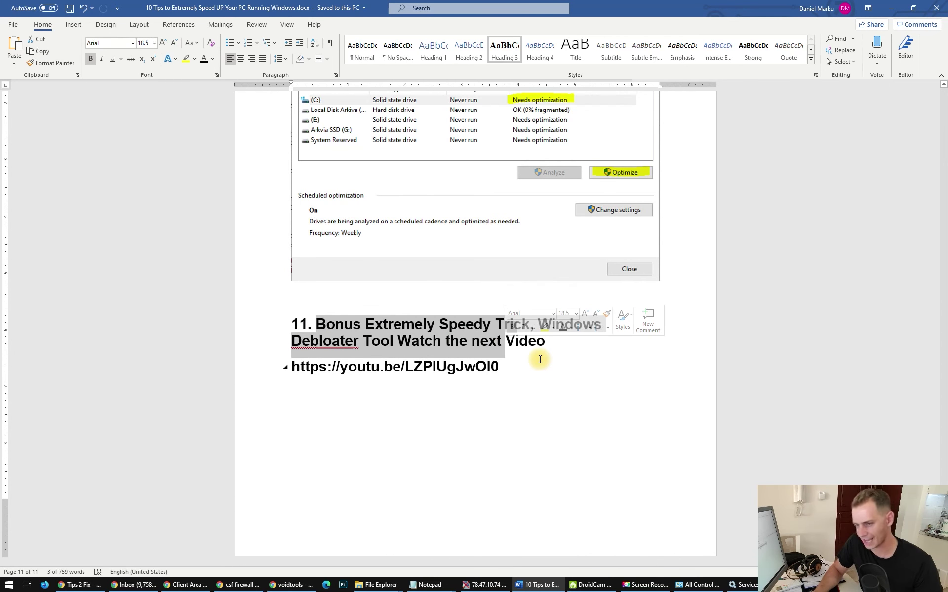
{"action": "left_click", "coordinate": [514, 425]}
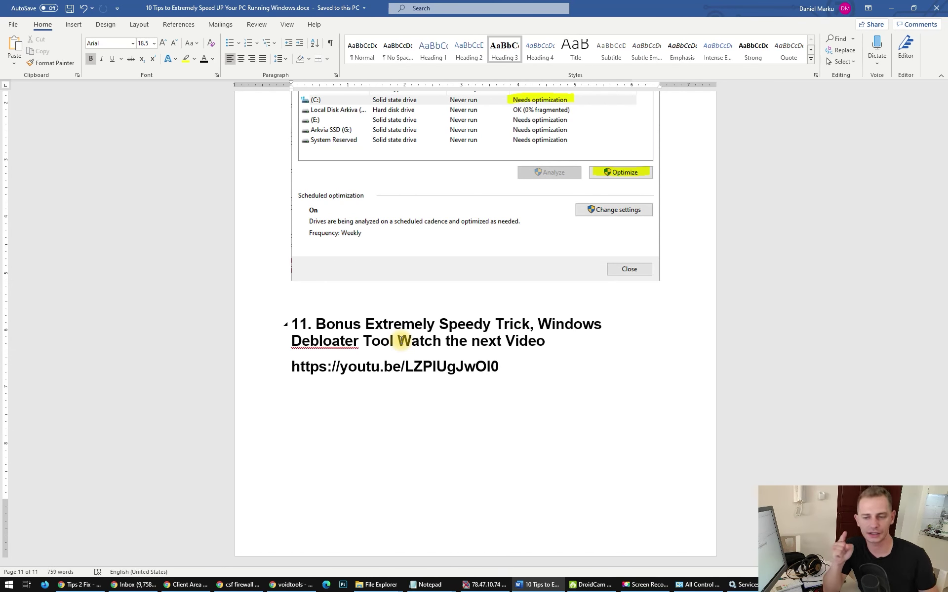
{"action": "left_click", "coordinate": [360, 341]}
{"action": "key", "text": "BackSpace"}
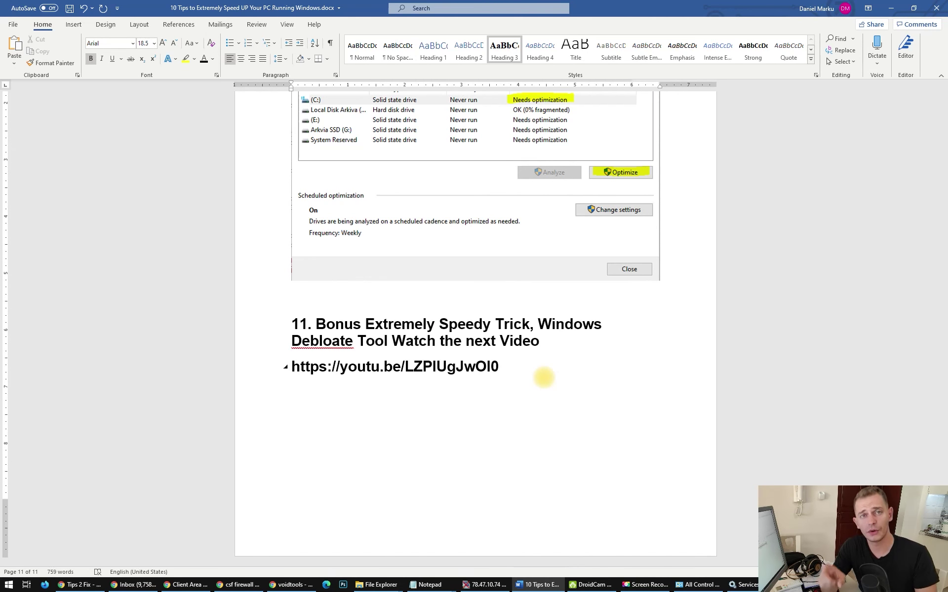